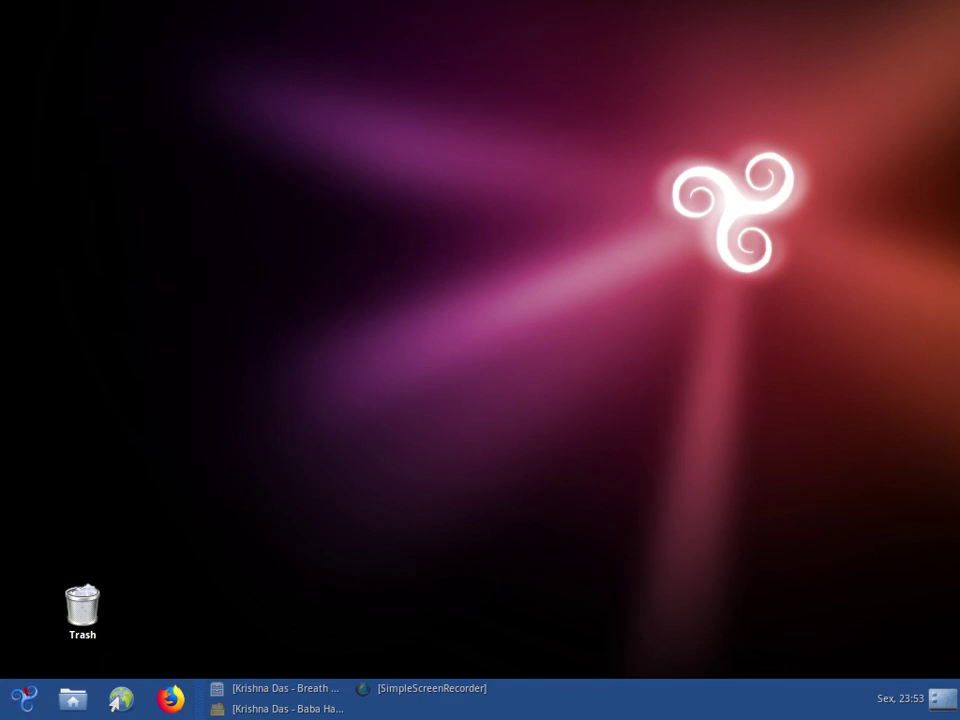
left_click(23, 698)
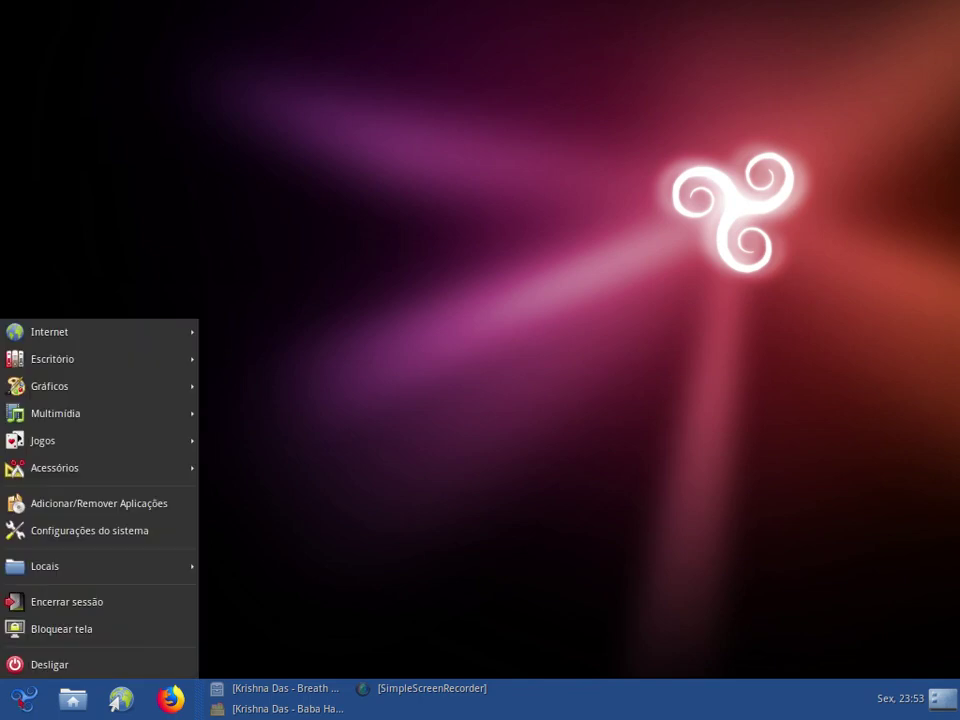
key("Escape")
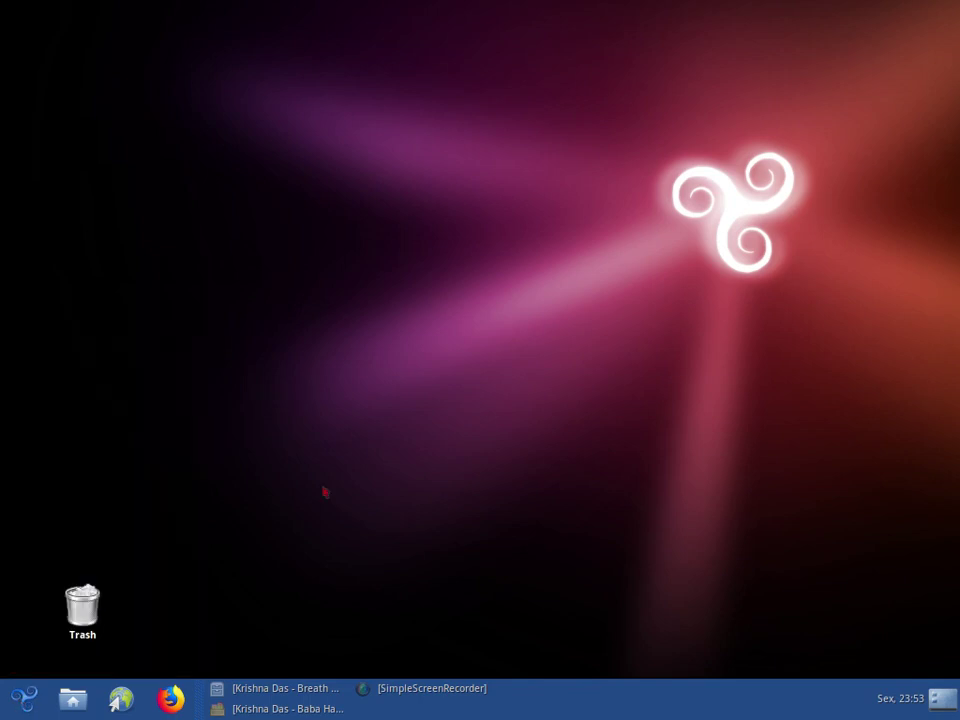
right_click(438, 320)
key("Escape")
Open the monitor settings (Monitores) from the system settings.
key("super")
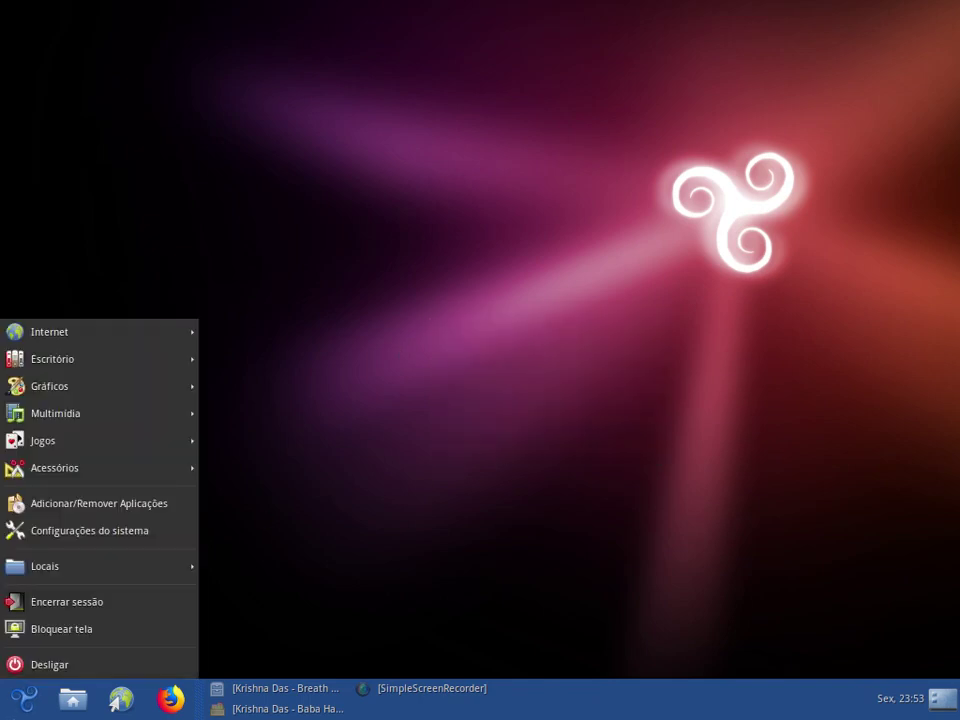
left_click(58, 528)
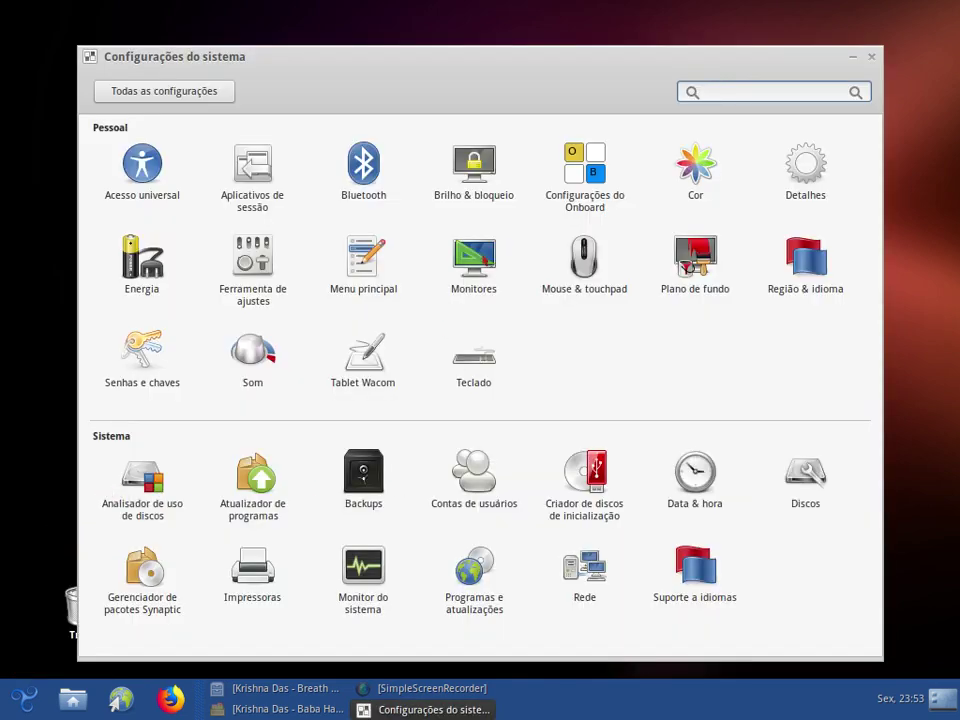
left_click(472, 266)
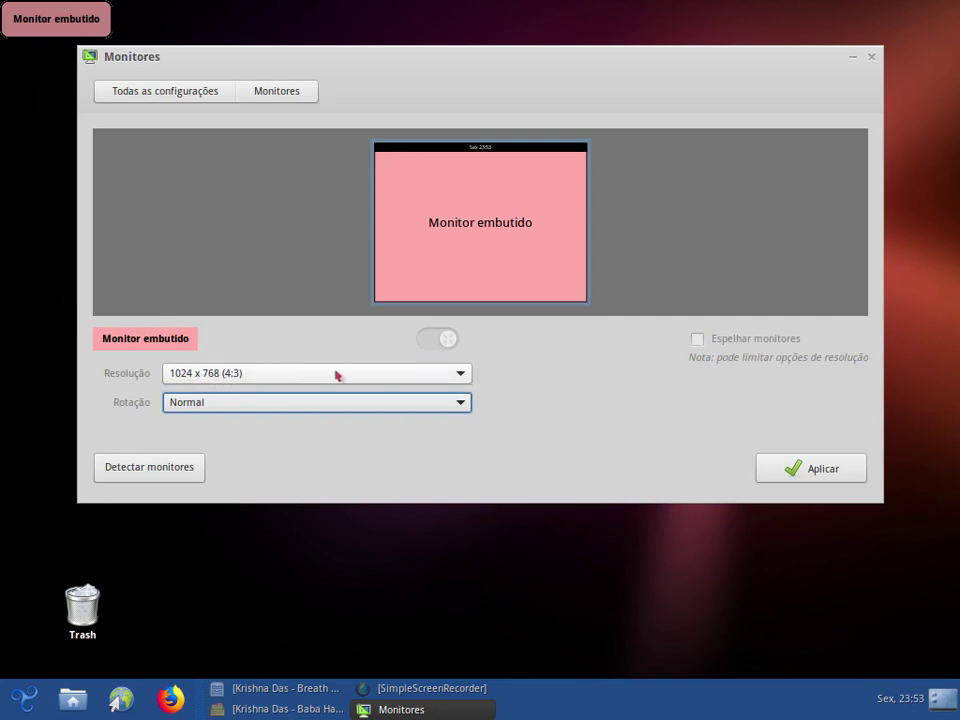
Switch to the music player, lower its playback volume and minimize its window.
key("alt+Tab")
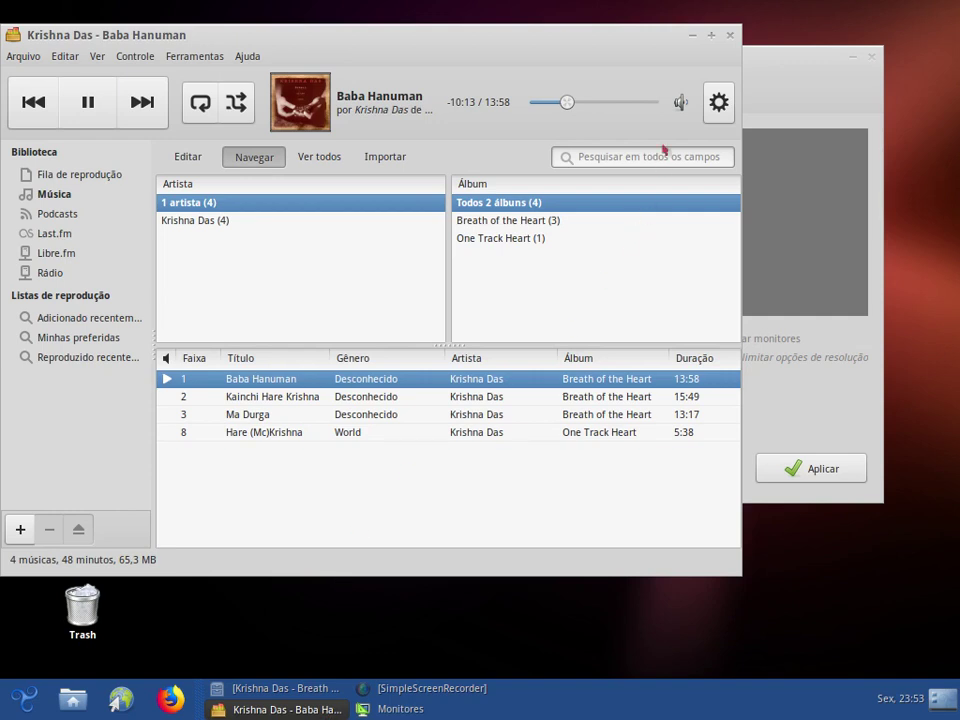
left_click(676, 112)
left_click_drag(681, 108, 686, 118)
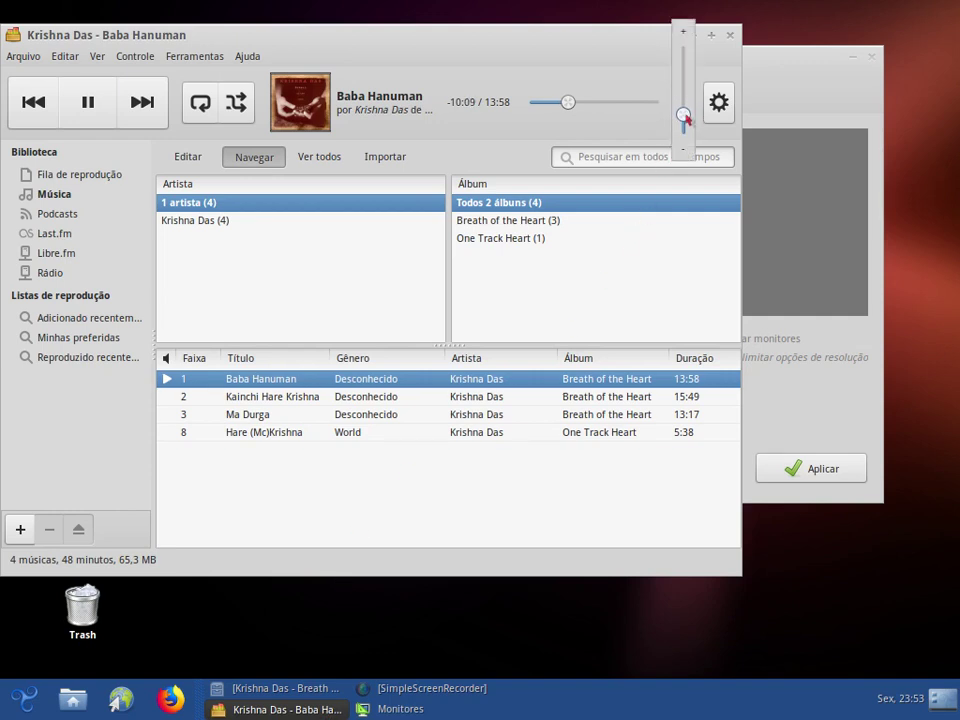
left_click(632, 47)
left_click(690, 36)
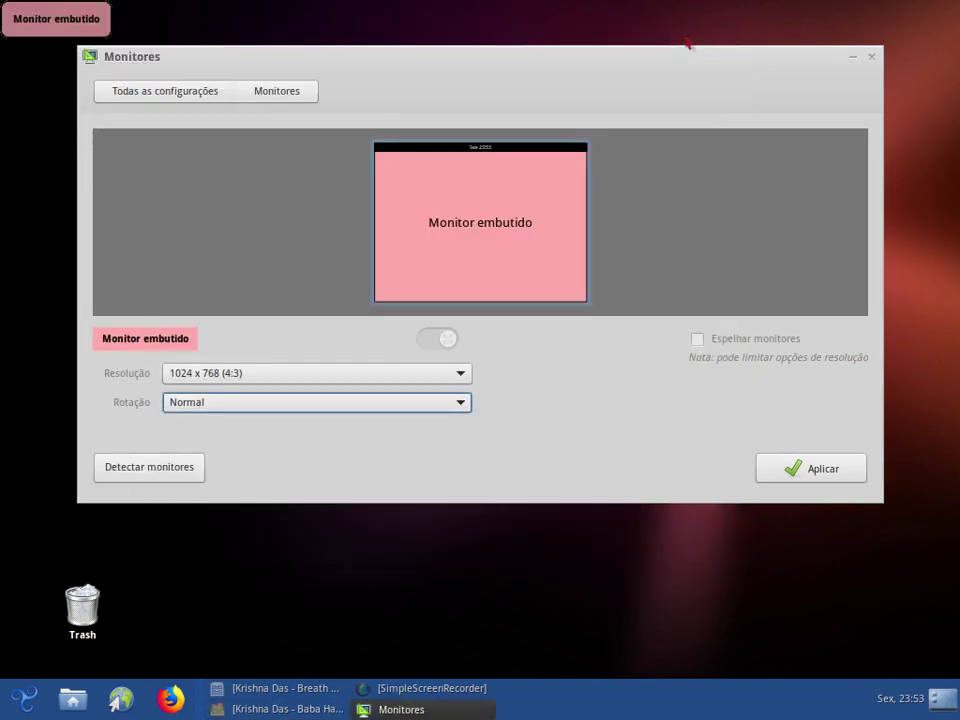
Check the resolutions offered for the built-in monitor, keep 1024 x 768 (4:3), and close the monitor settings.
left_click(469, 375)
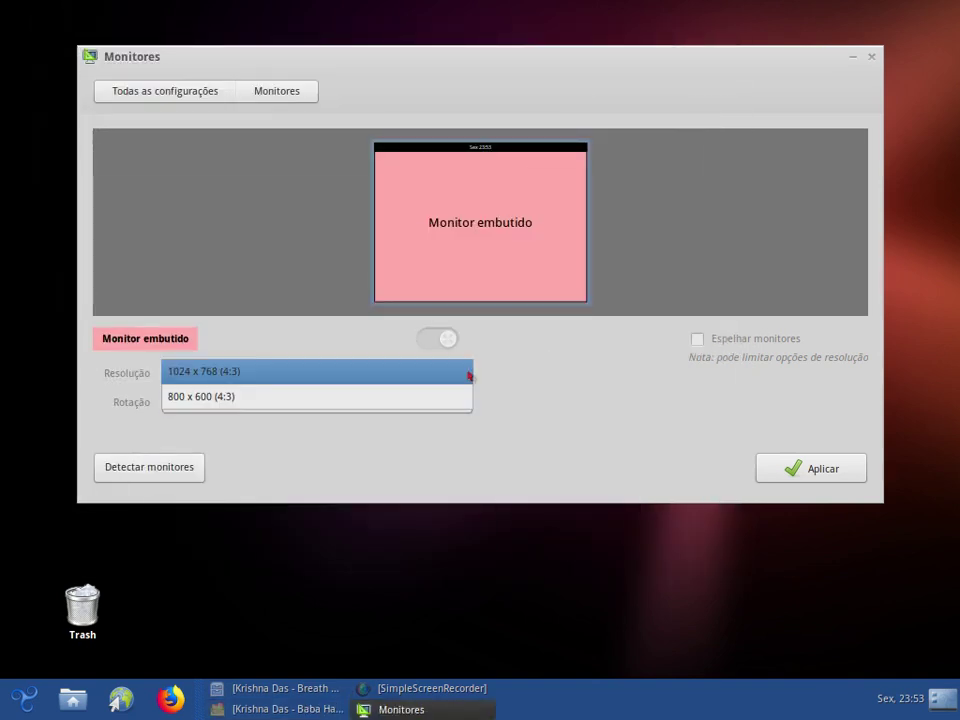
left_click(512, 368)
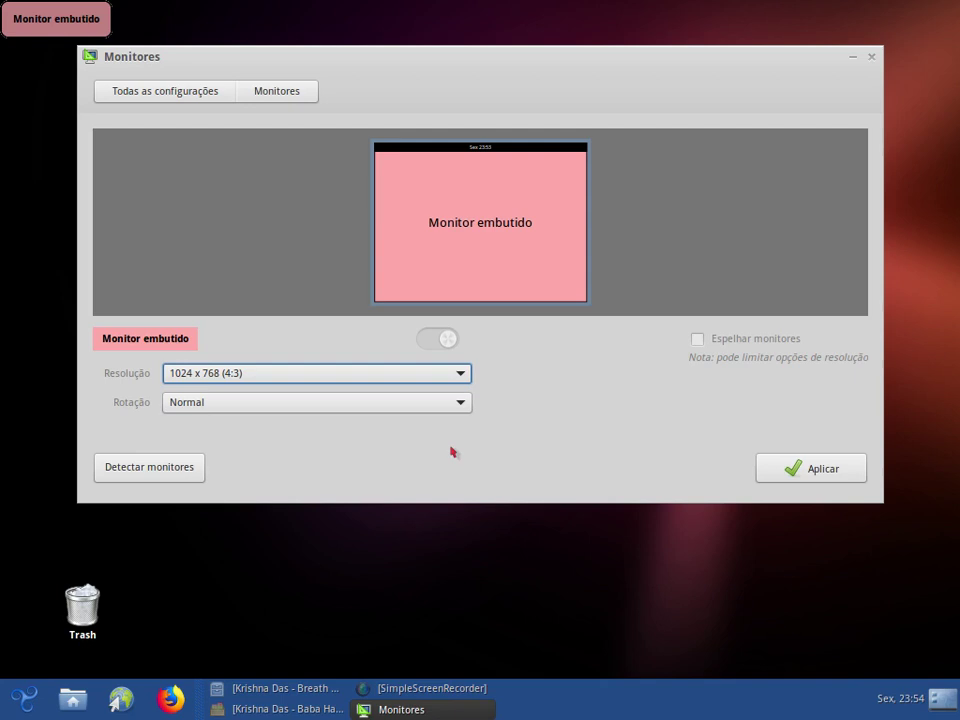
left_click(464, 376)
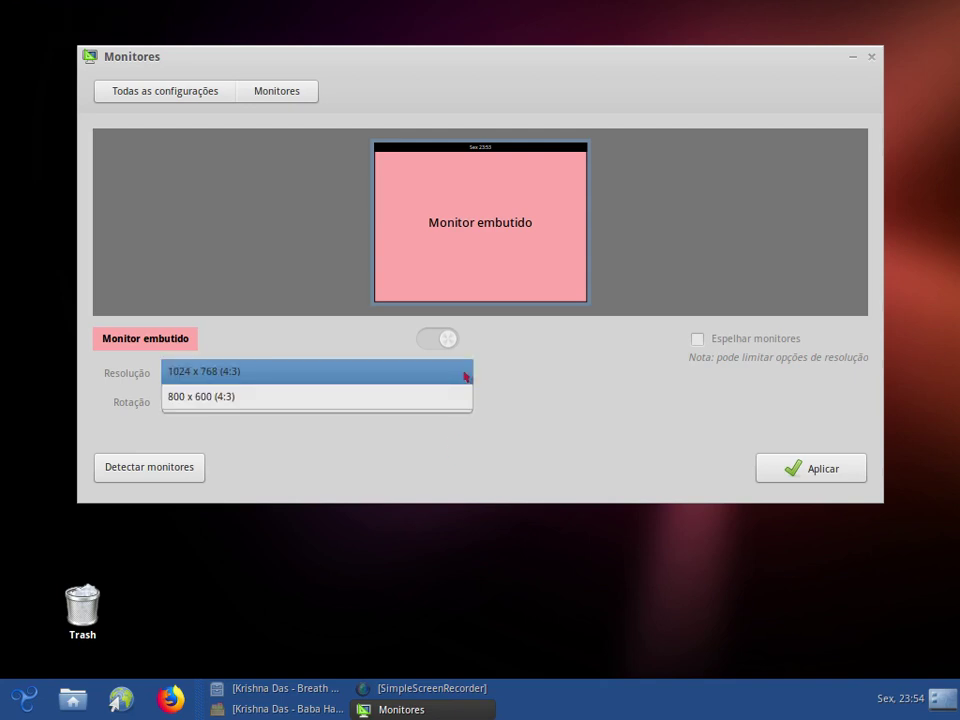
left_click(495, 377)
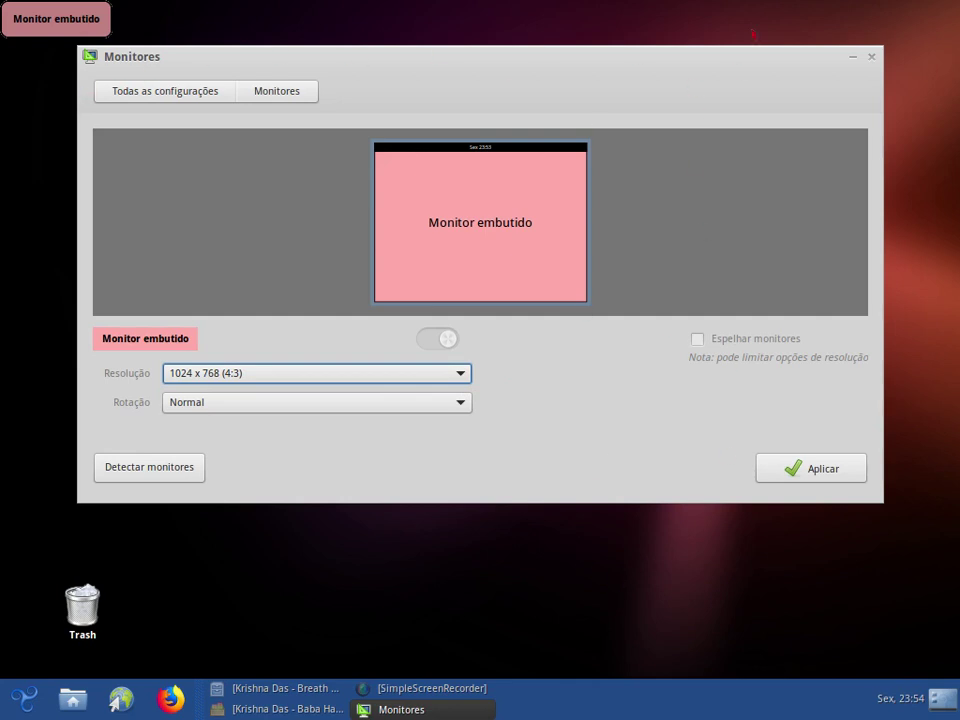
left_click(872, 58)
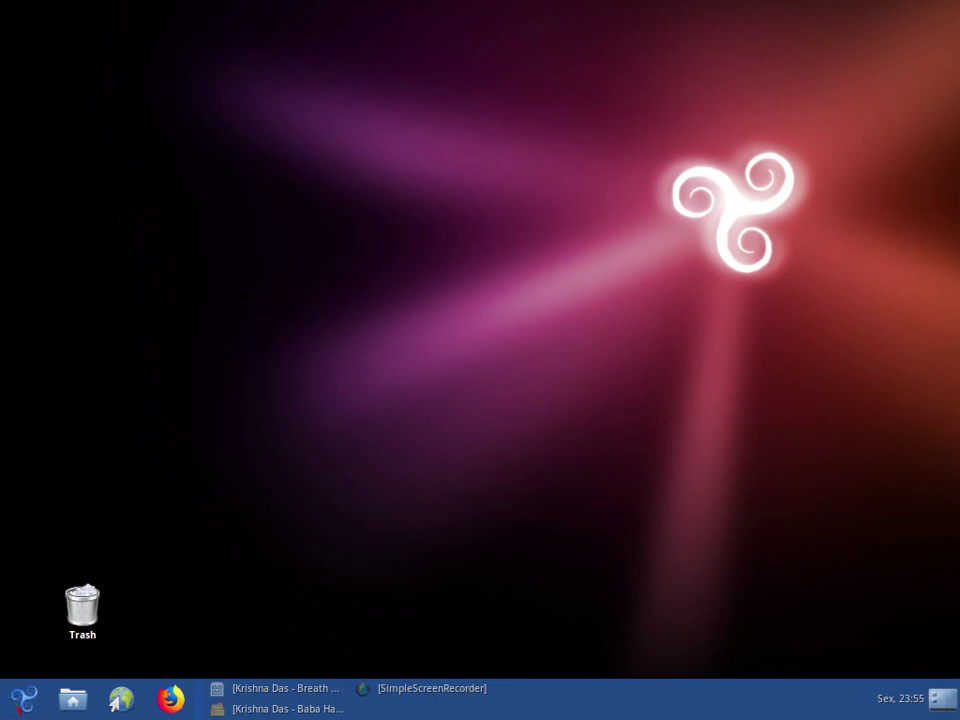
left_click(20, 700)
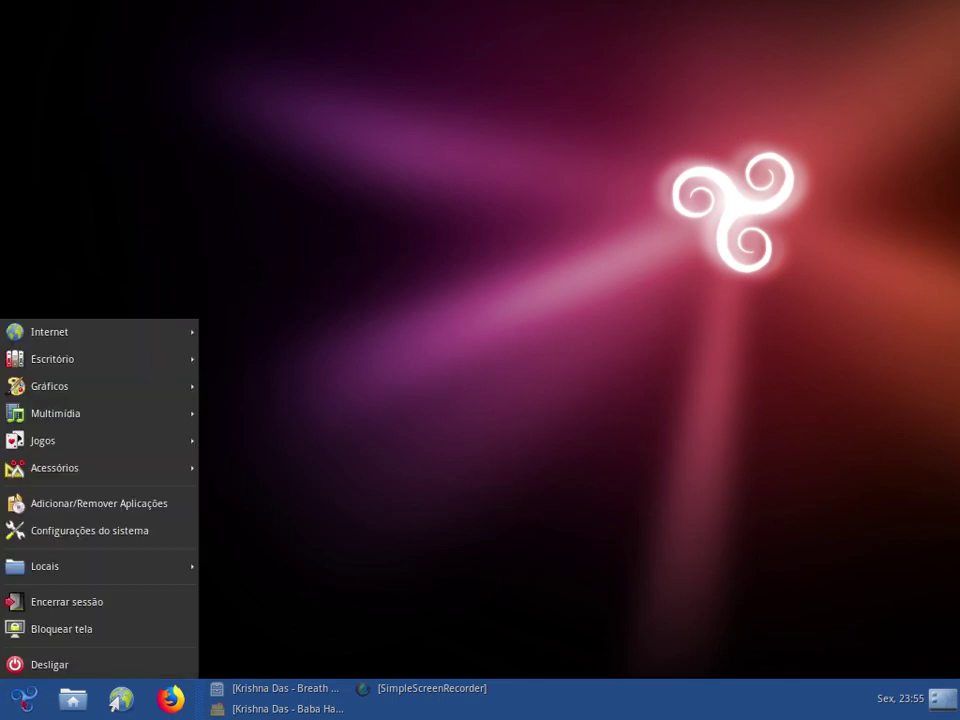
key("Escape")
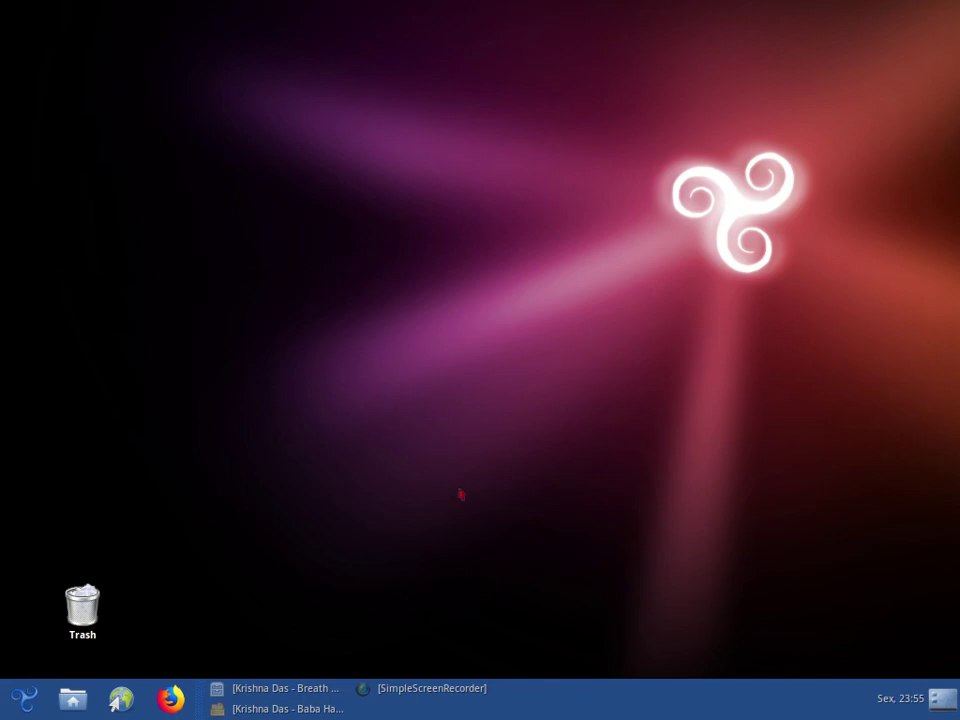
Open a terminal from the desktop, run "free -m" to check memory usage, and close the terminal.
right_click(465, 435)
left_click(521, 471)
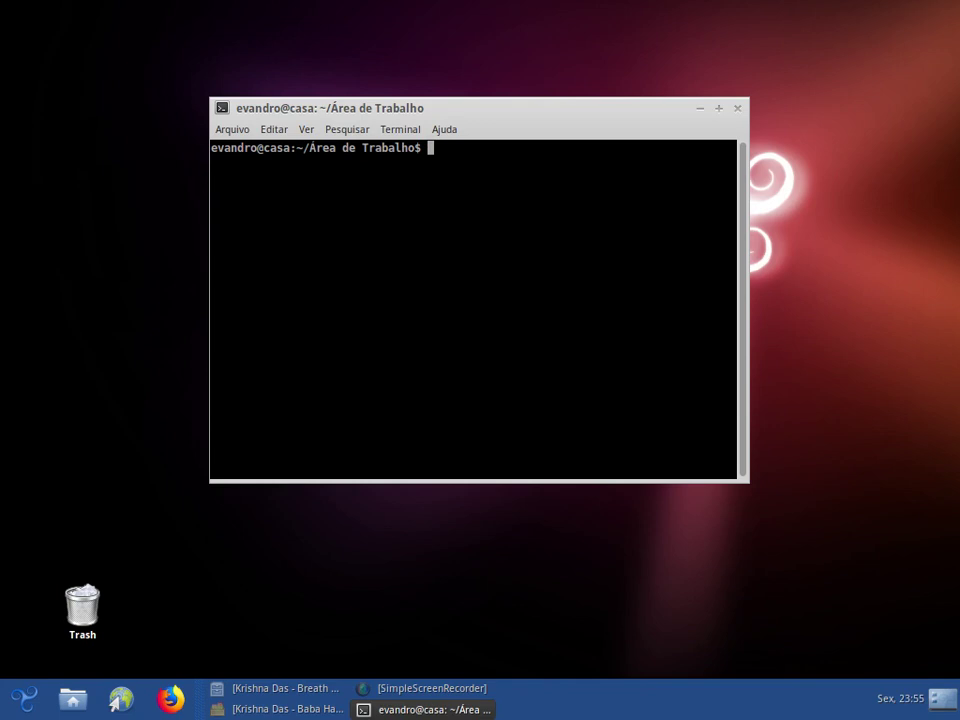
type("free-")
key("BackSpace")
type("-m")
key("Return")
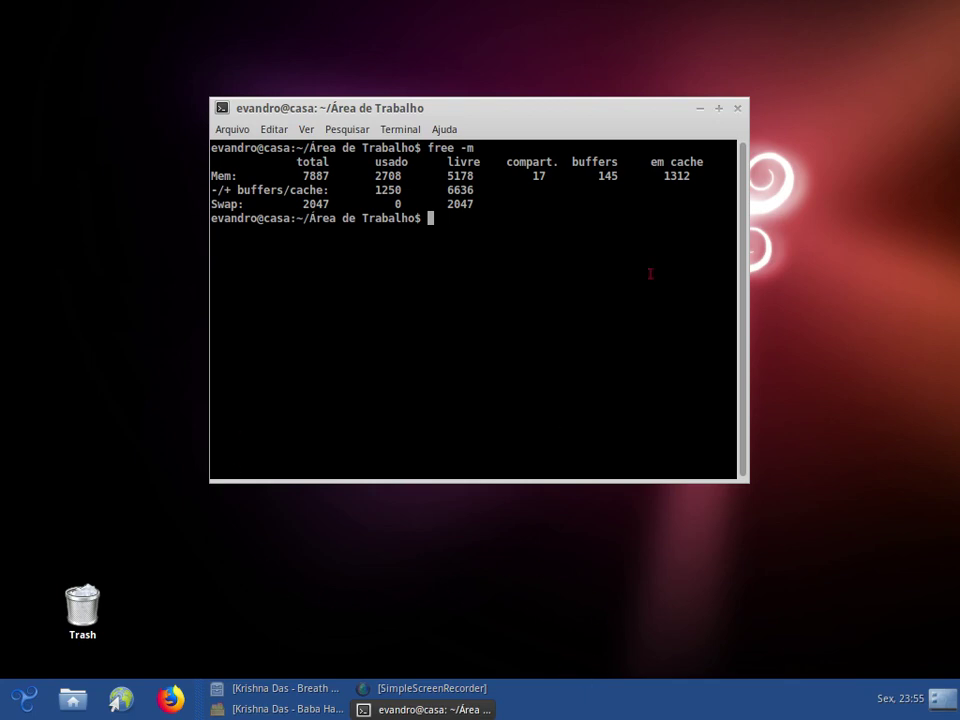
left_click(741, 109)
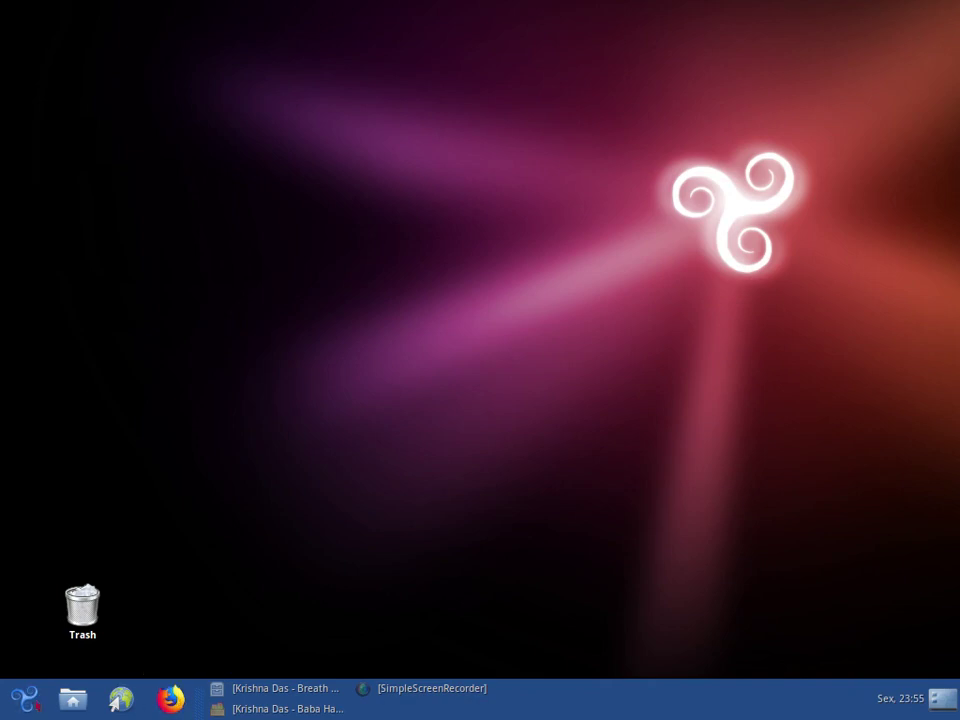
Check CPU, memory and network usage in the system monitor from the system settings, and close both windows.
left_click(30, 700)
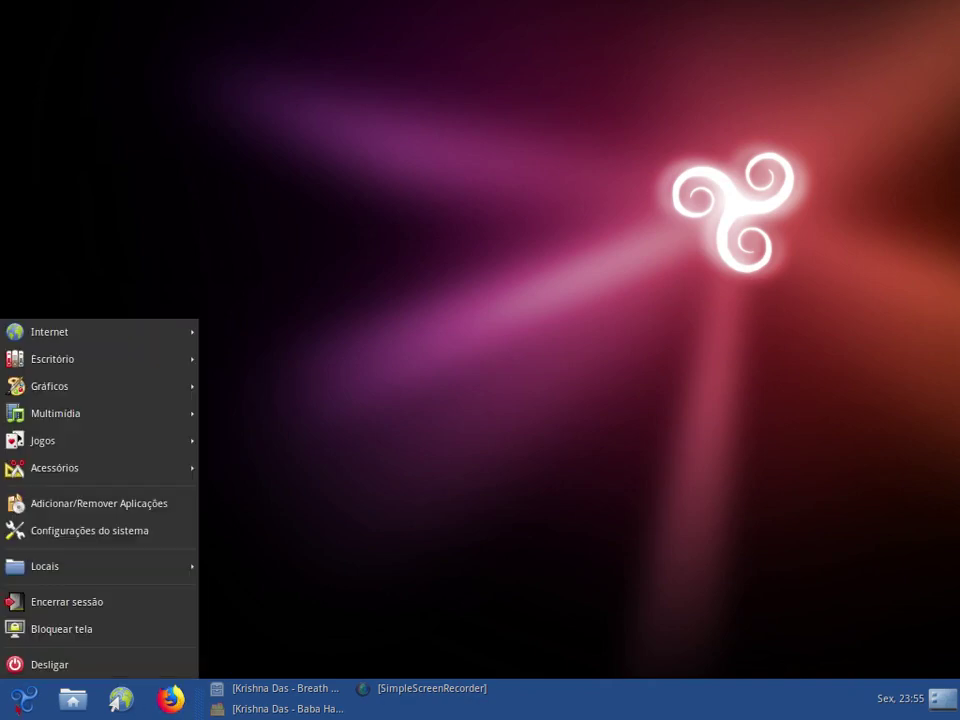
left_click(67, 533)
left_click(360, 570)
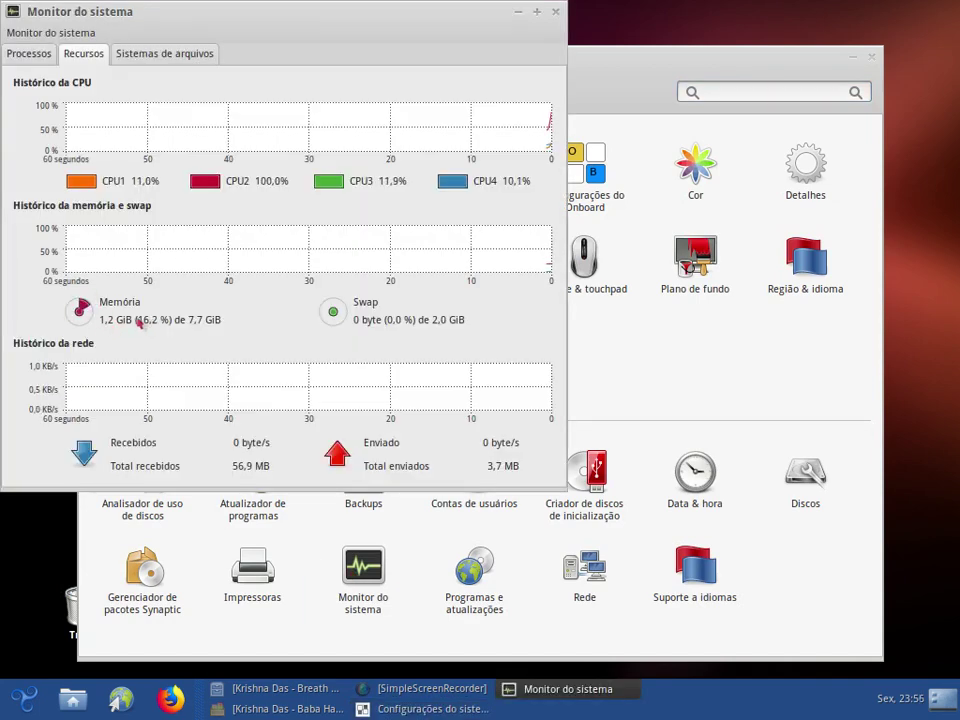
left_click(557, 12)
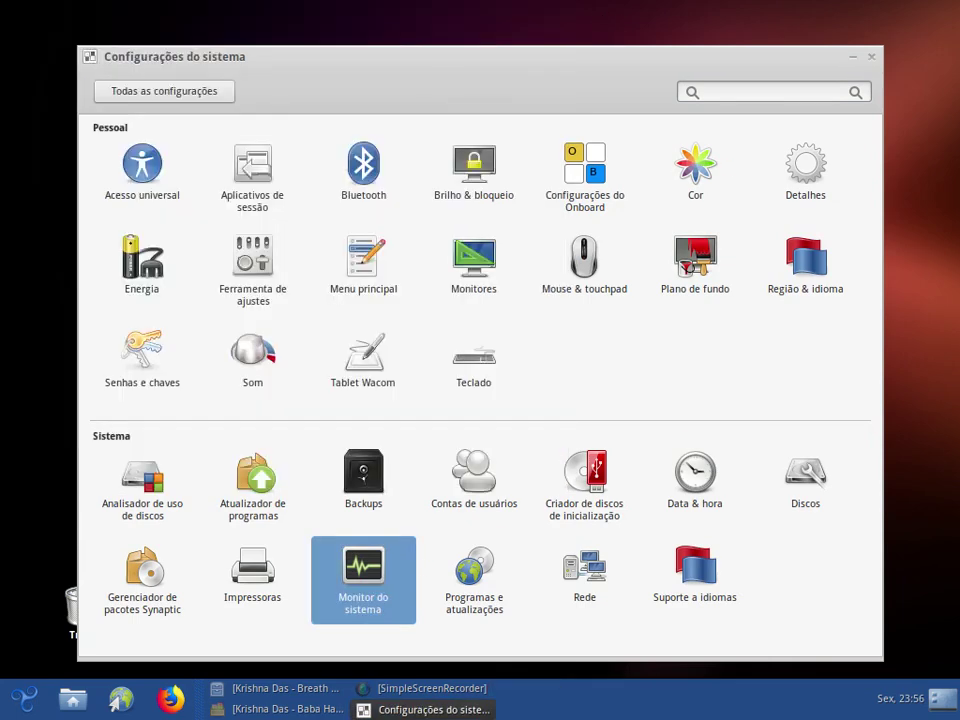
left_click(871, 57)
Bring up the SimpleScreenRecorder window and the music player in turn, minimizing each one again.
left_click(438, 688)
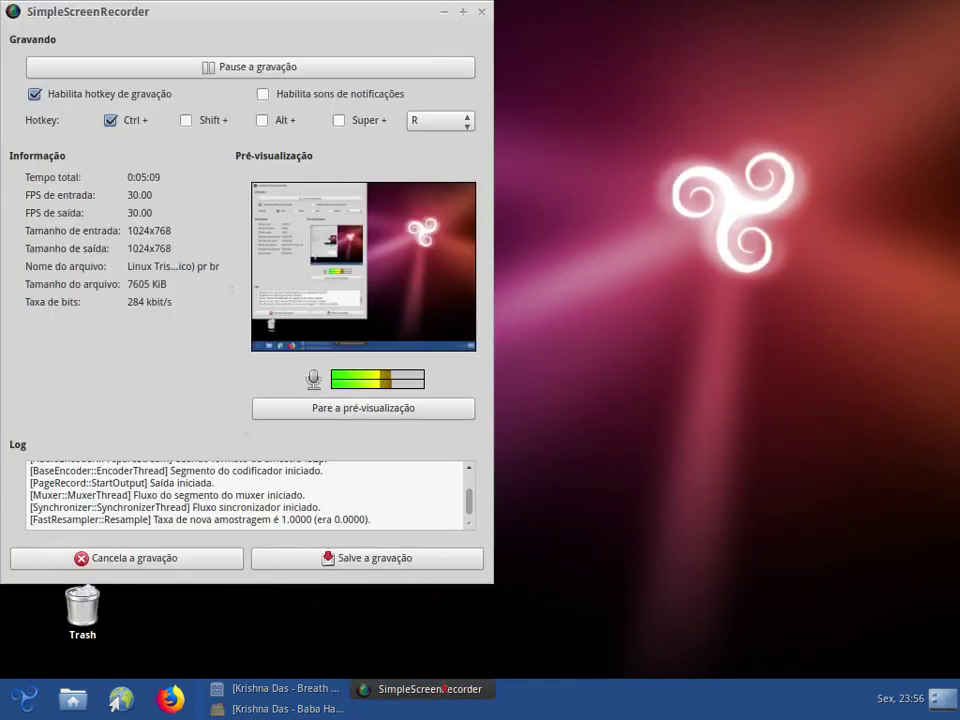
left_click(443, 688)
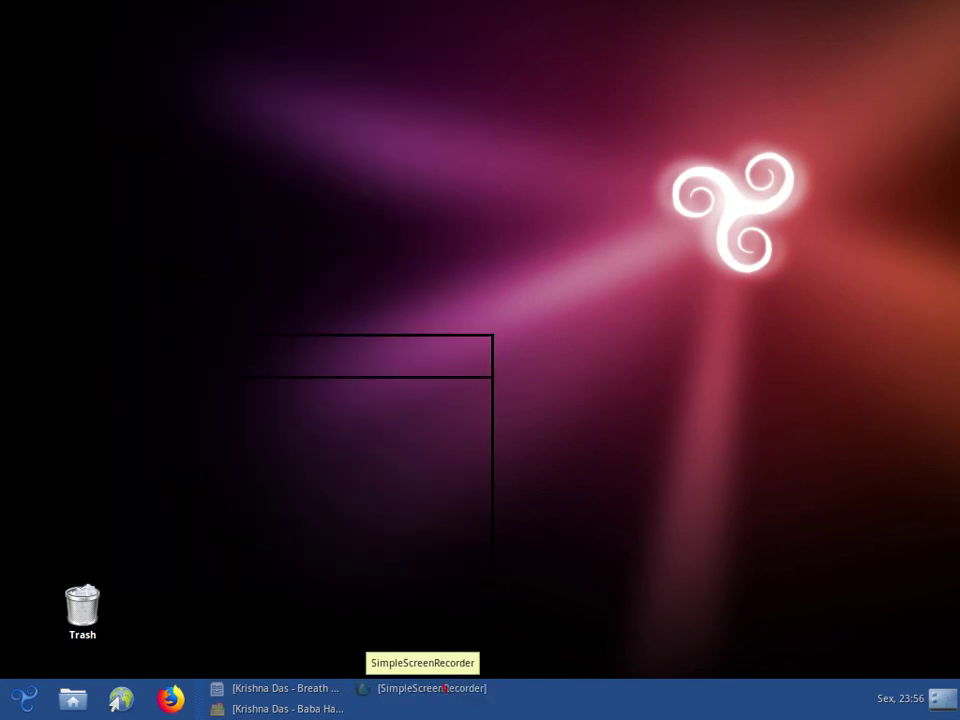
left_click(270, 710)
left_click(270, 710)
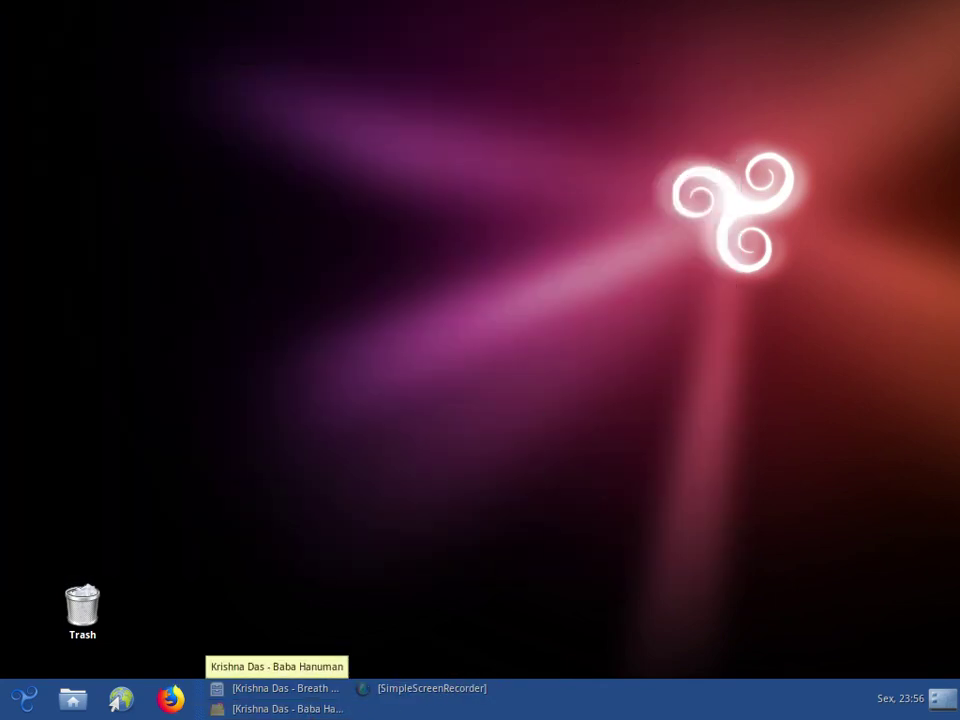
left_click(270, 710)
left_click(300, 710)
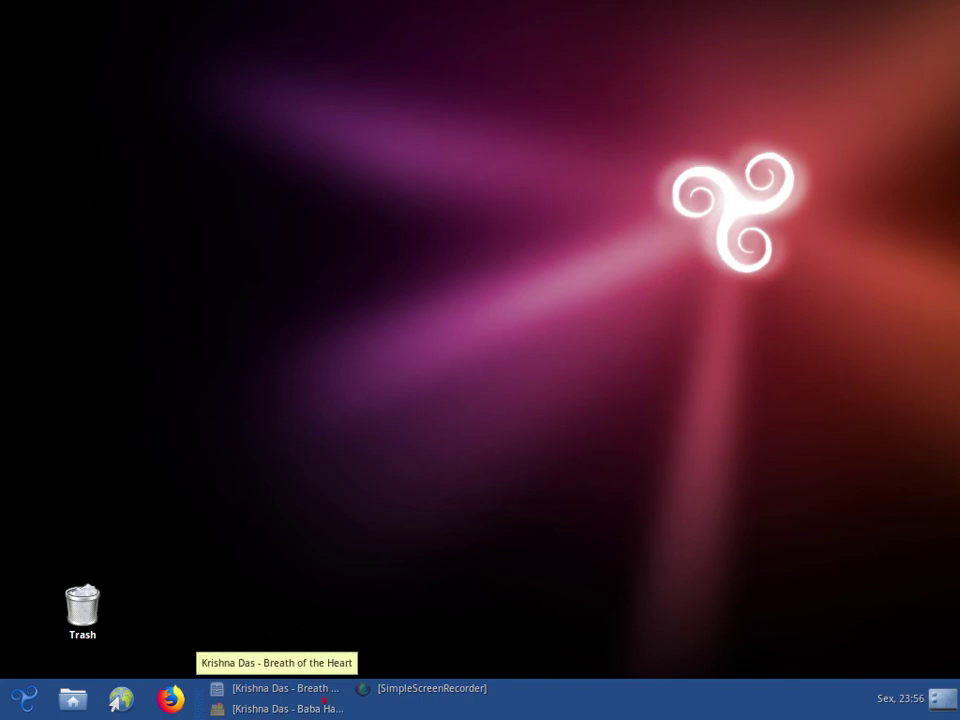
left_click(305, 712)
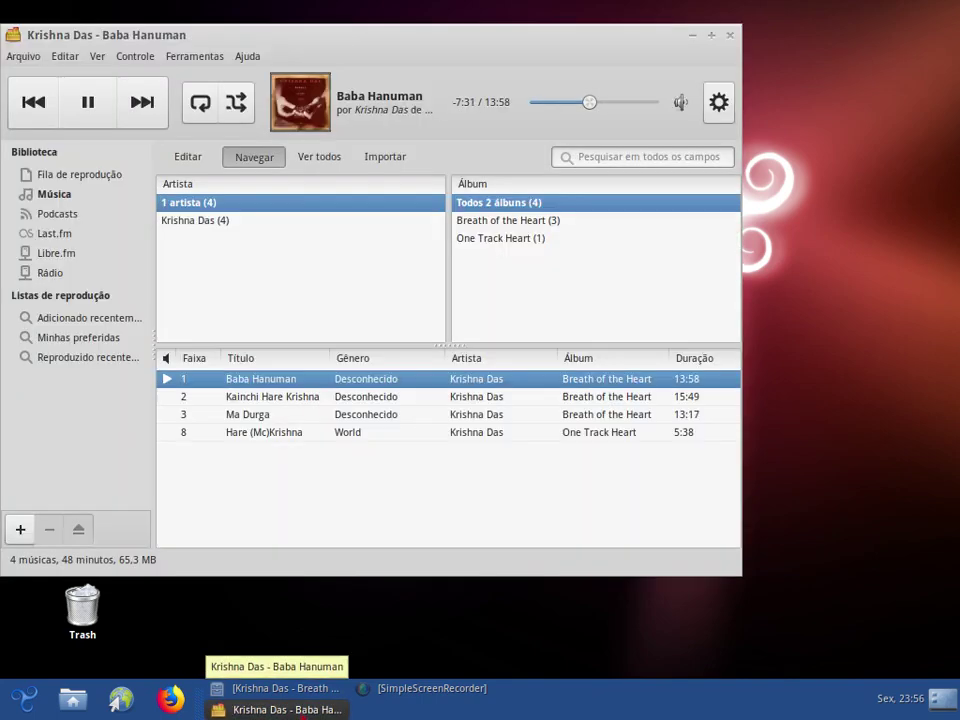
left_click(300, 712)
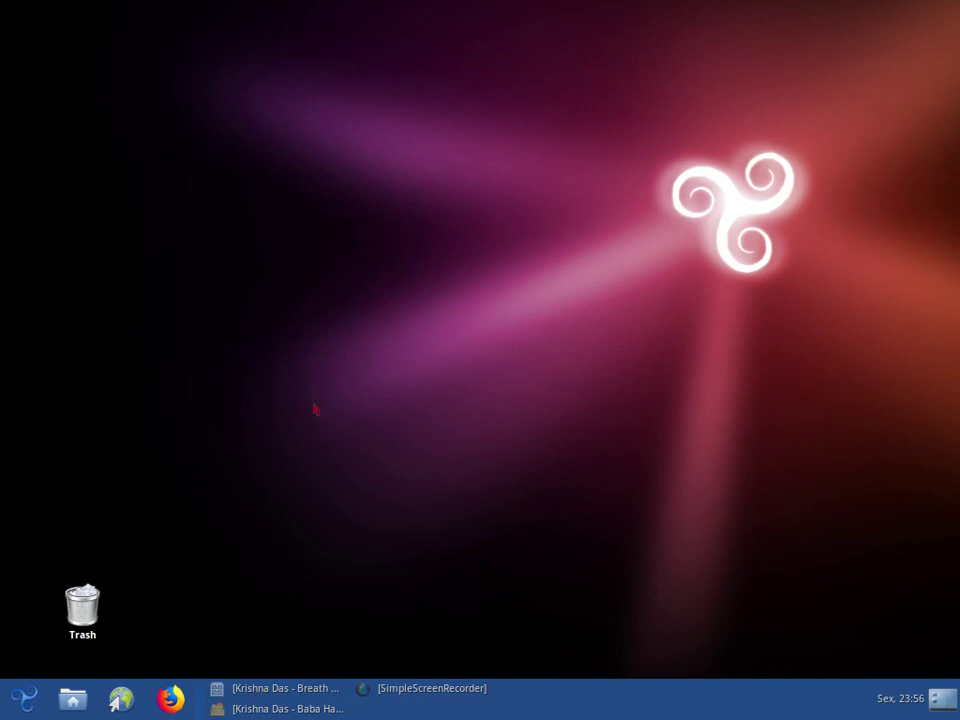
right_click(524, 280)
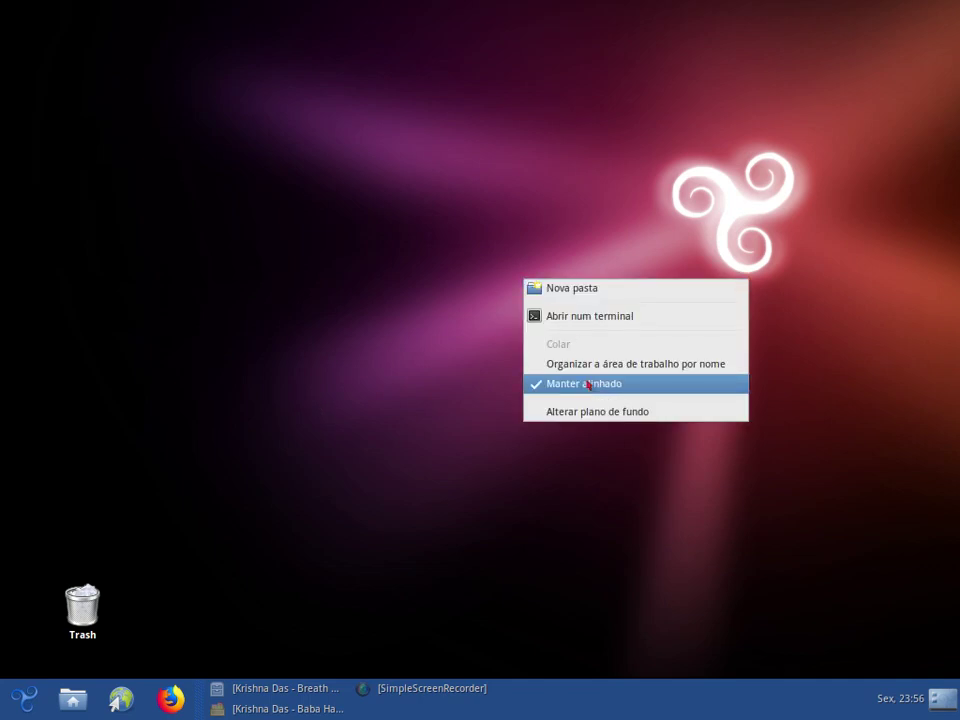
left_click(572, 318)
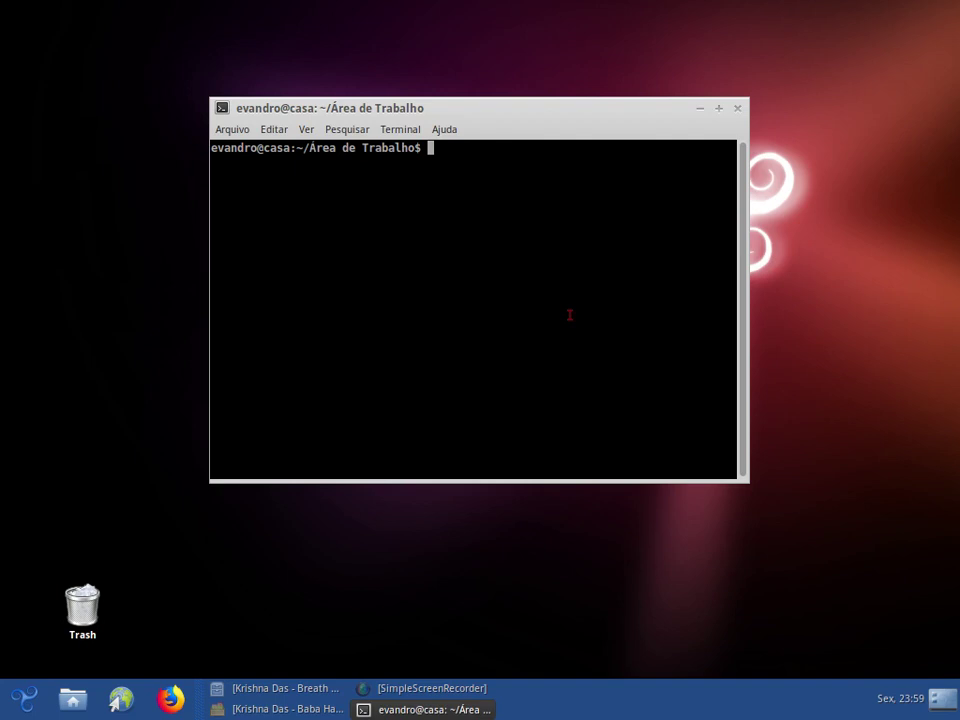
left_click(738, 108)
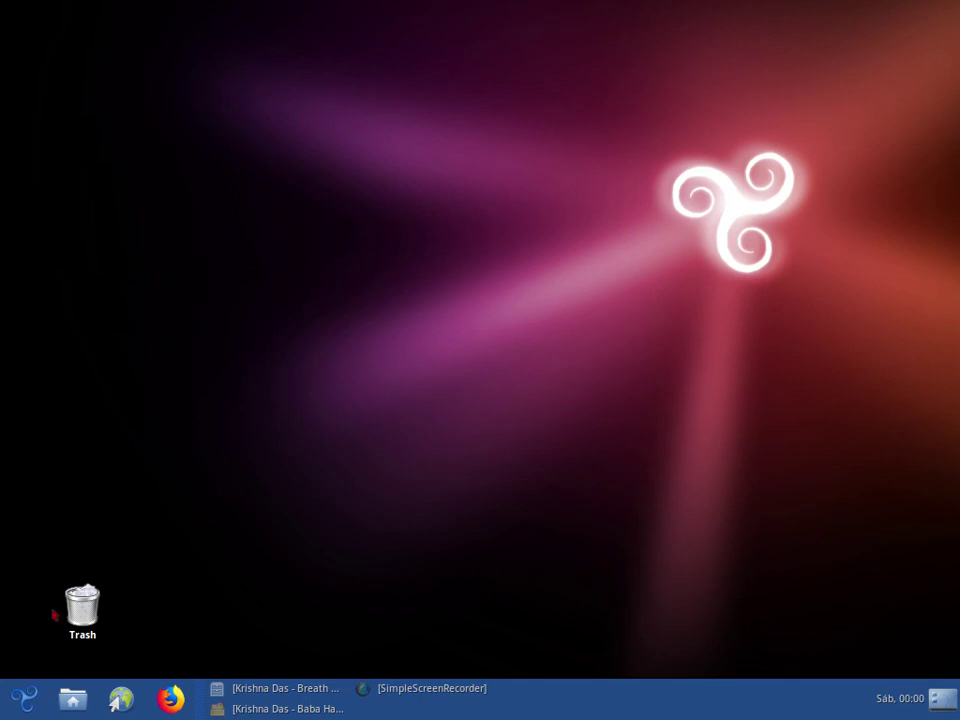
left_click(26, 698)
left_click(382, 380)
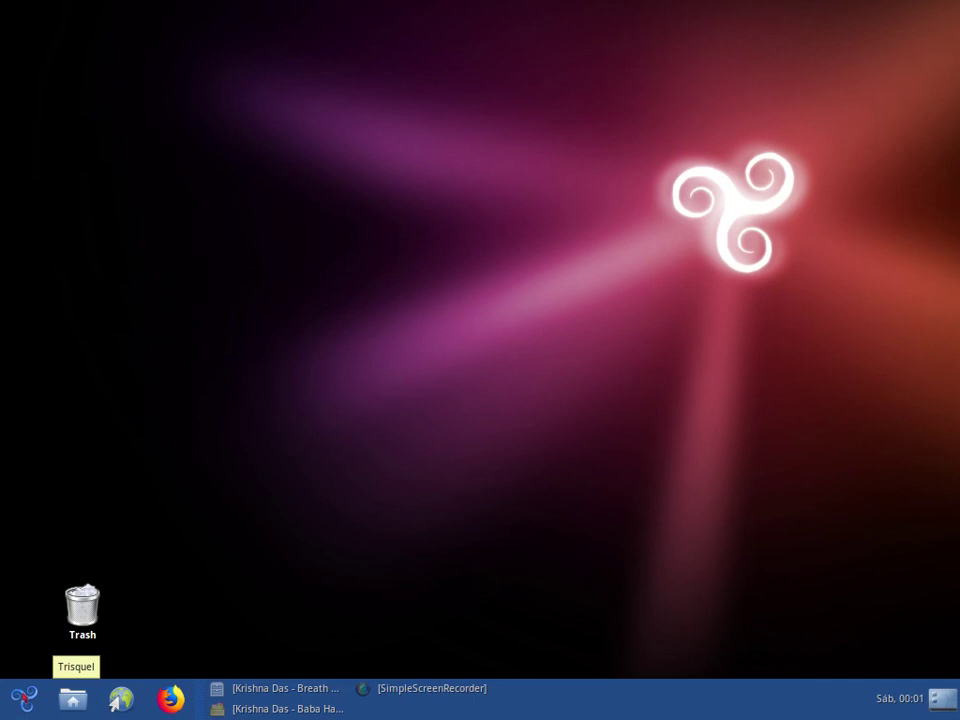
Open the system settings to look over the Pessoal and Sistema categories.
left_click(24, 698)
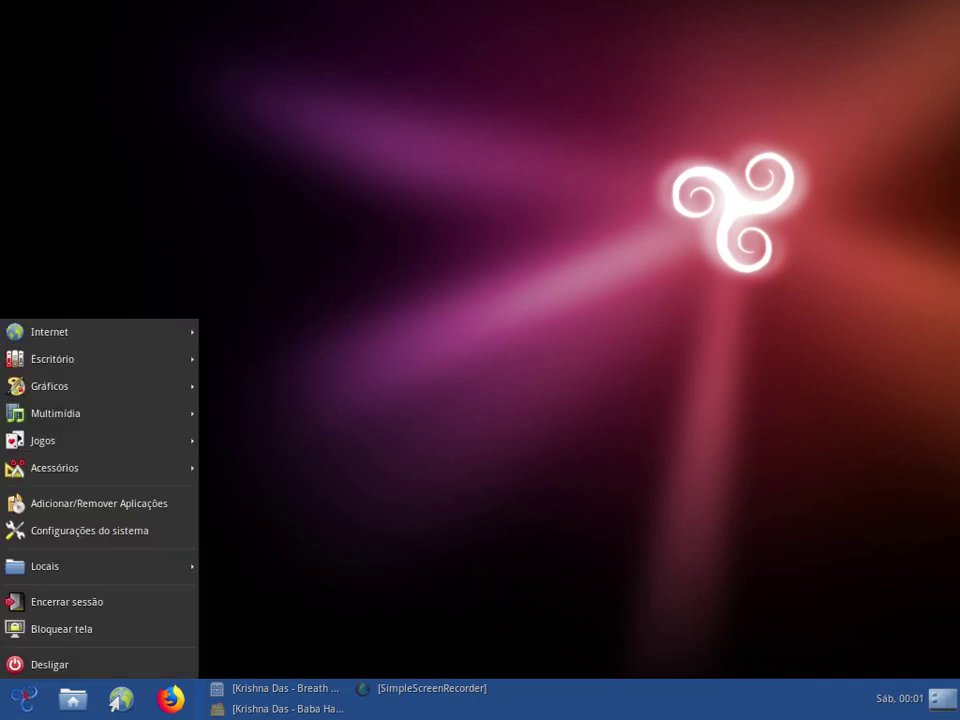
left_click(66, 528)
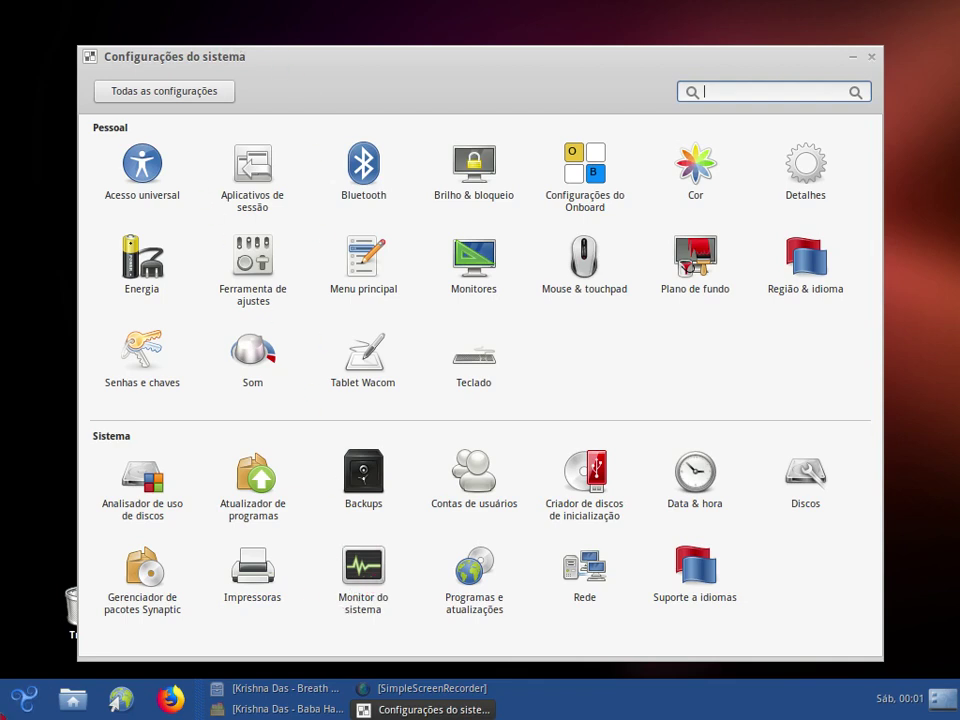
left_click(24, 699)
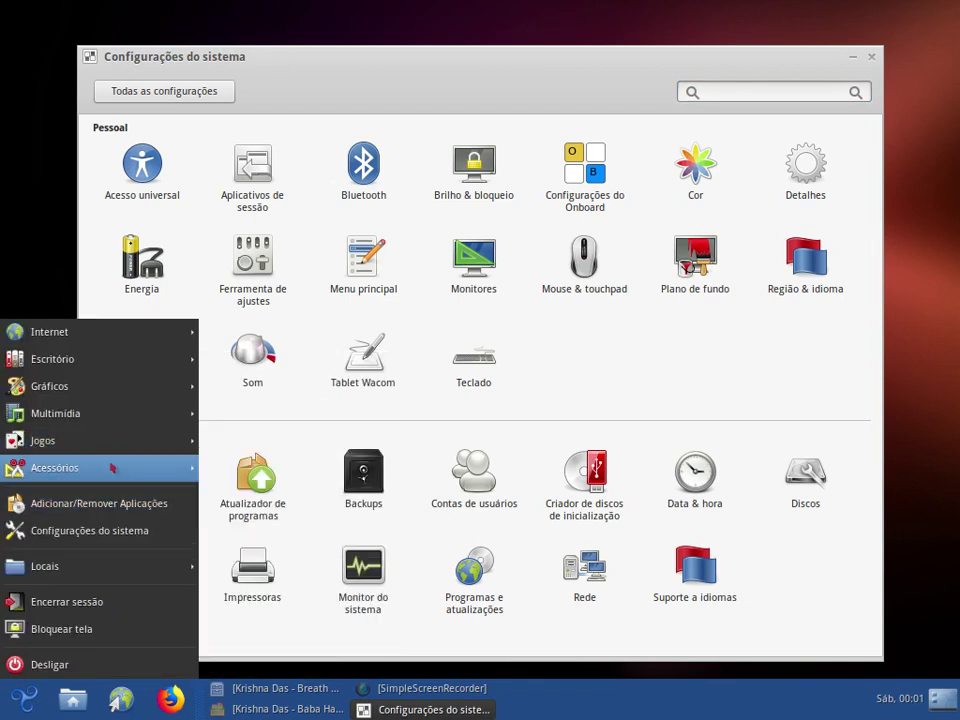
left_click(463, 92)
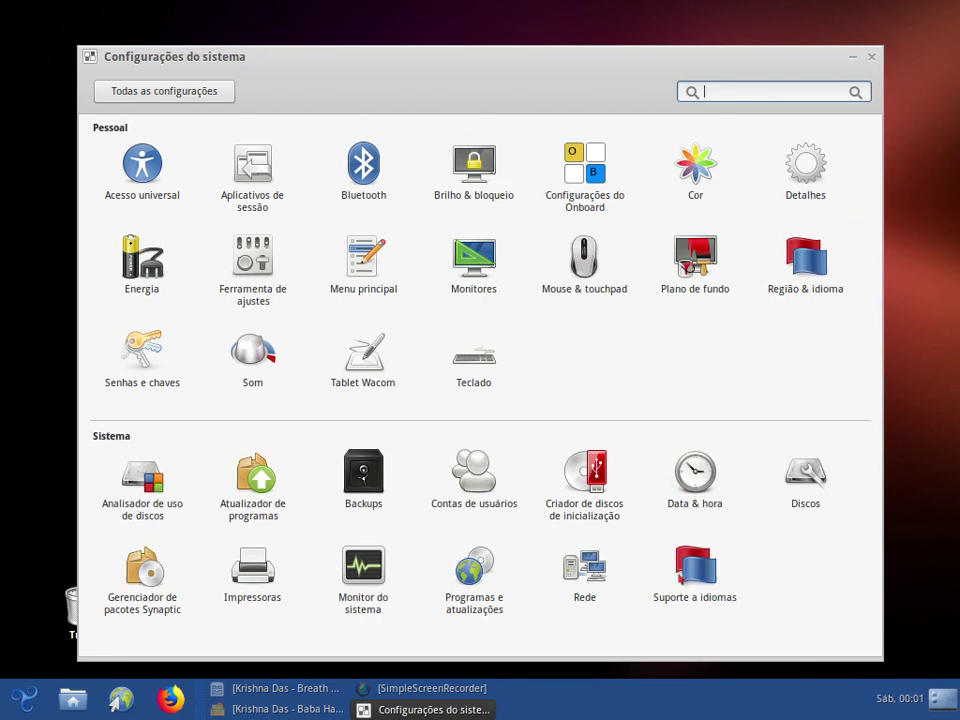
Open the language support settings, dismiss the offer to install missing language packages, and close the window.
left_click(695, 575)
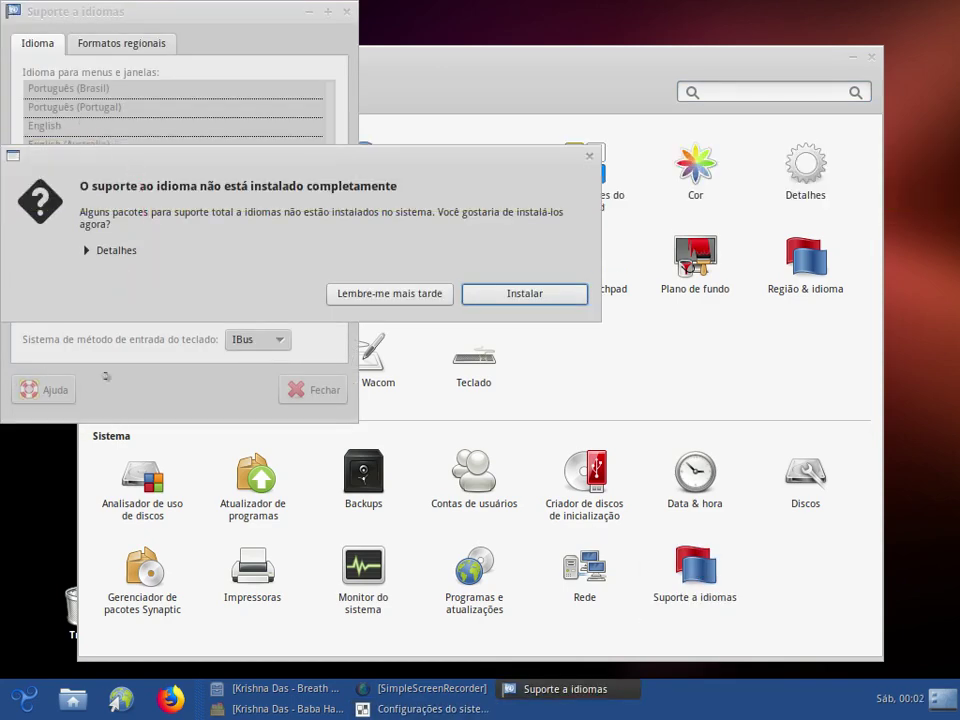
left_click(589, 157)
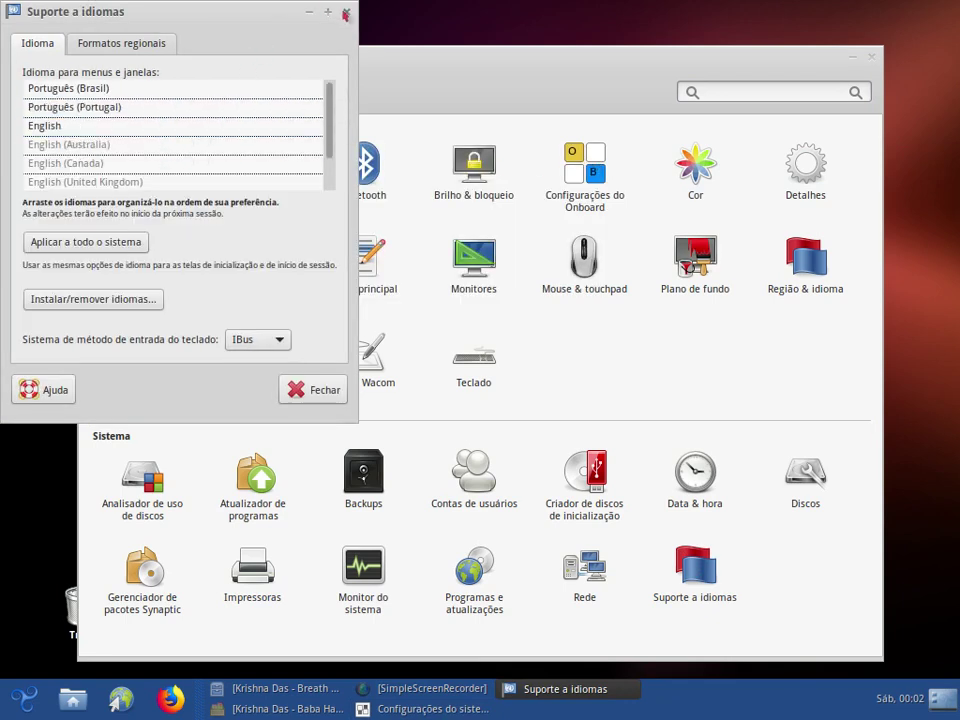
left_click(346, 11)
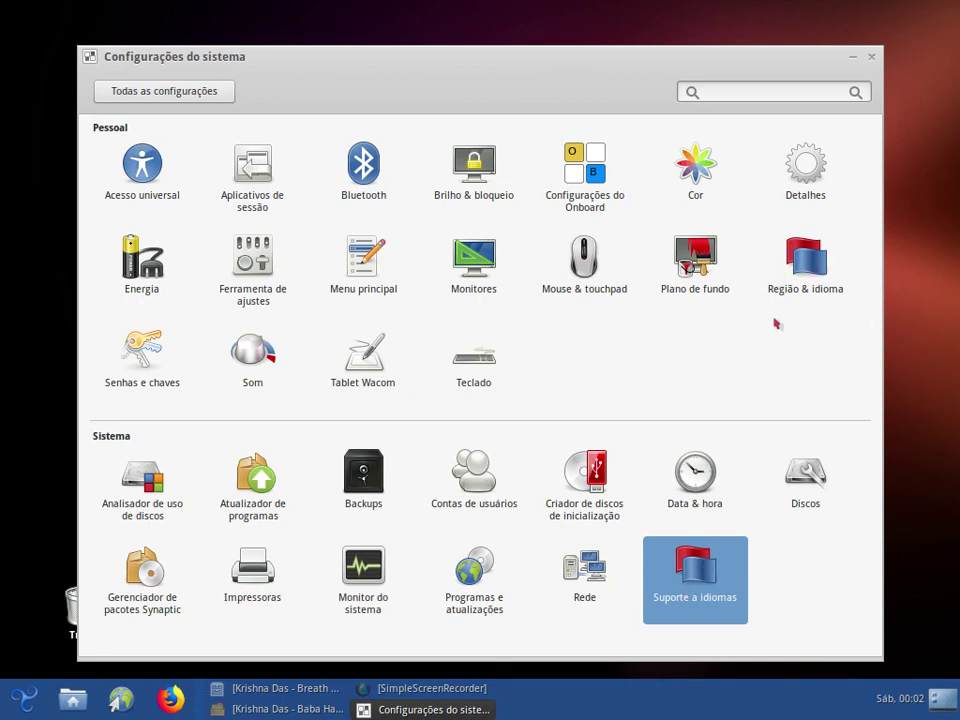
Look over the region and language settings, including input sources, and view the network settings before returning to all settings.
left_click(824, 260)
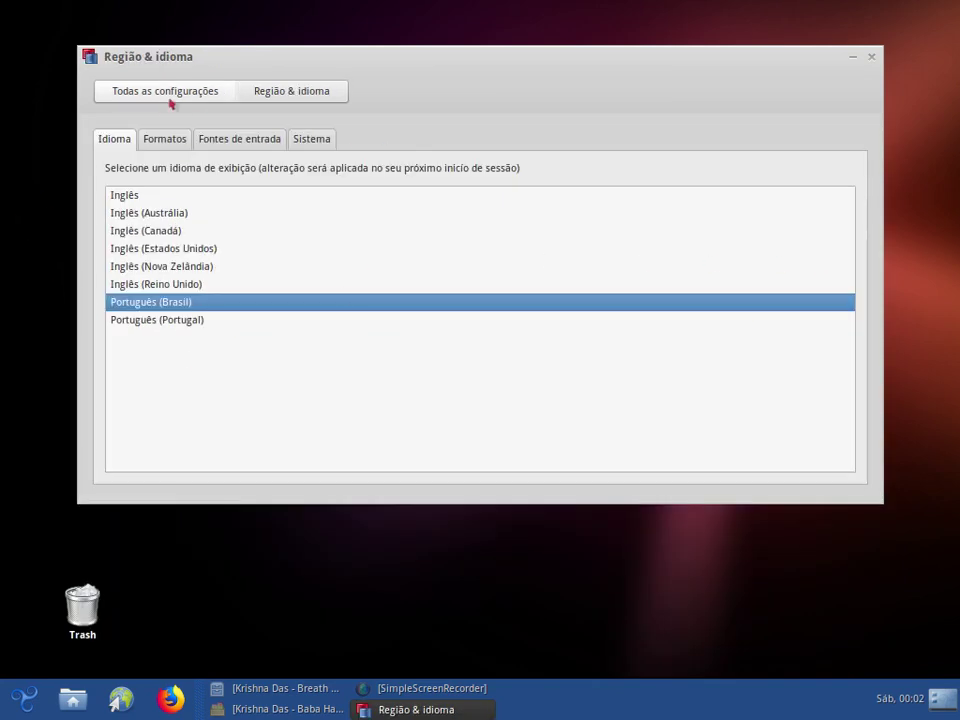
left_click(265, 140)
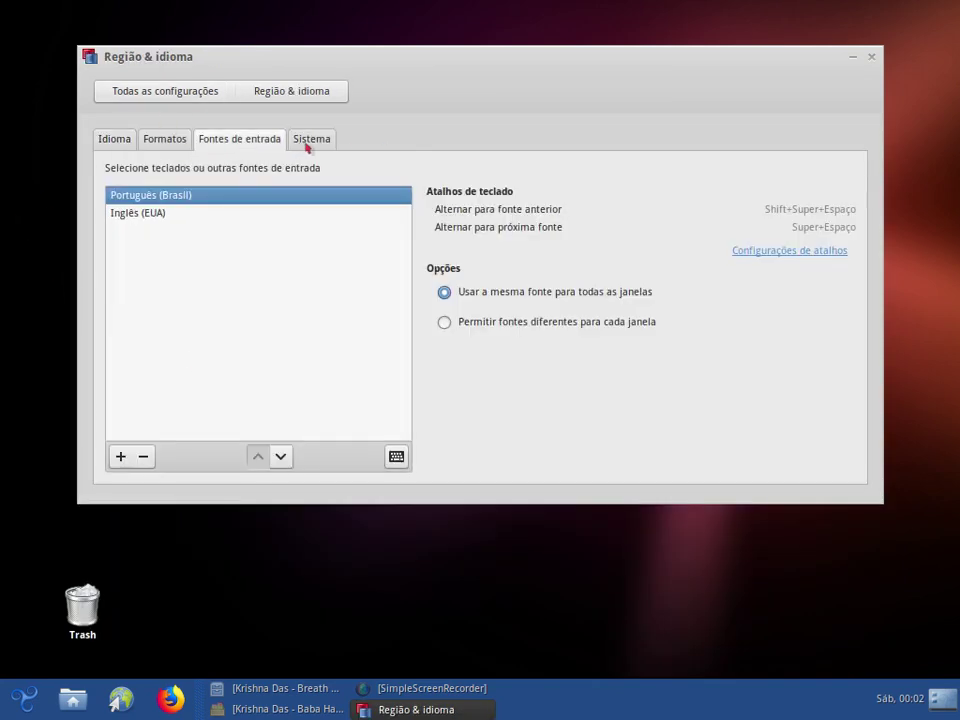
left_click(305, 140)
left_click(115, 140)
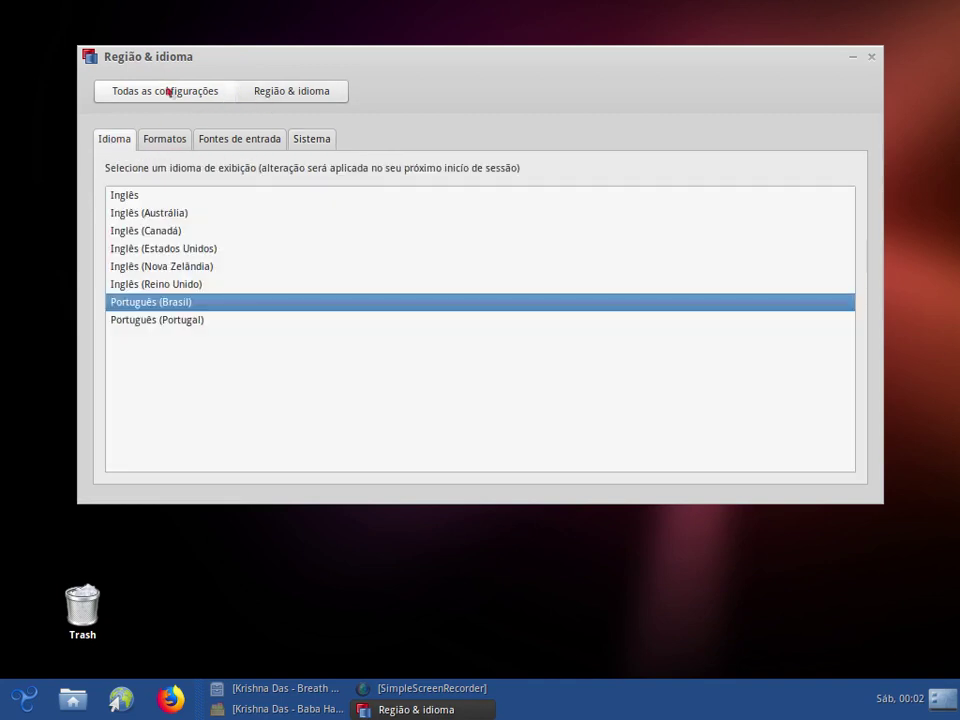
left_click(214, 92)
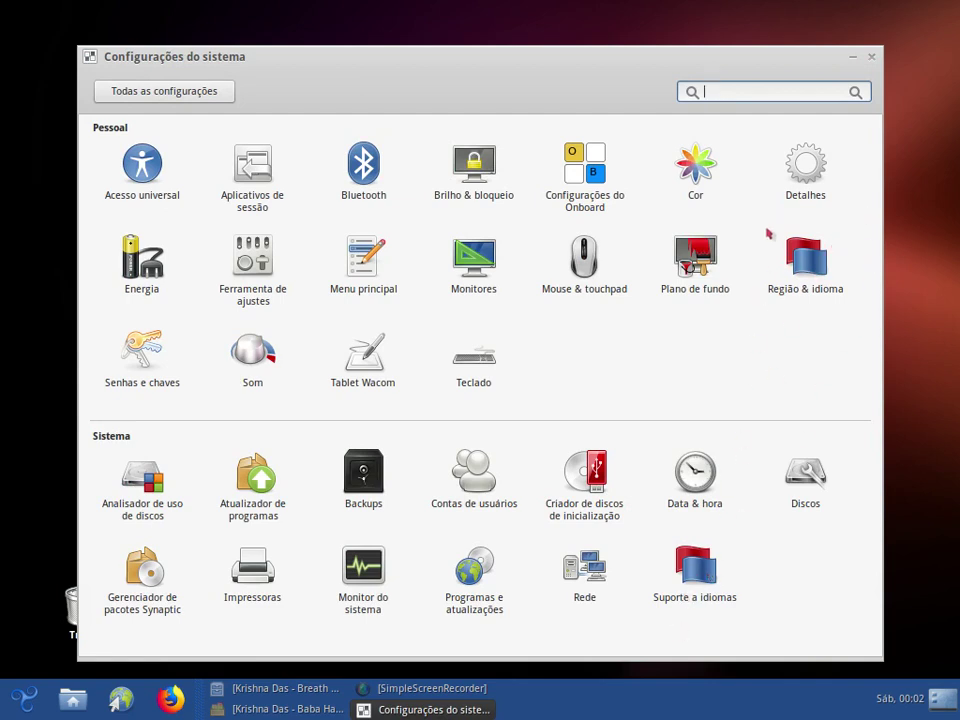
left_click(588, 570)
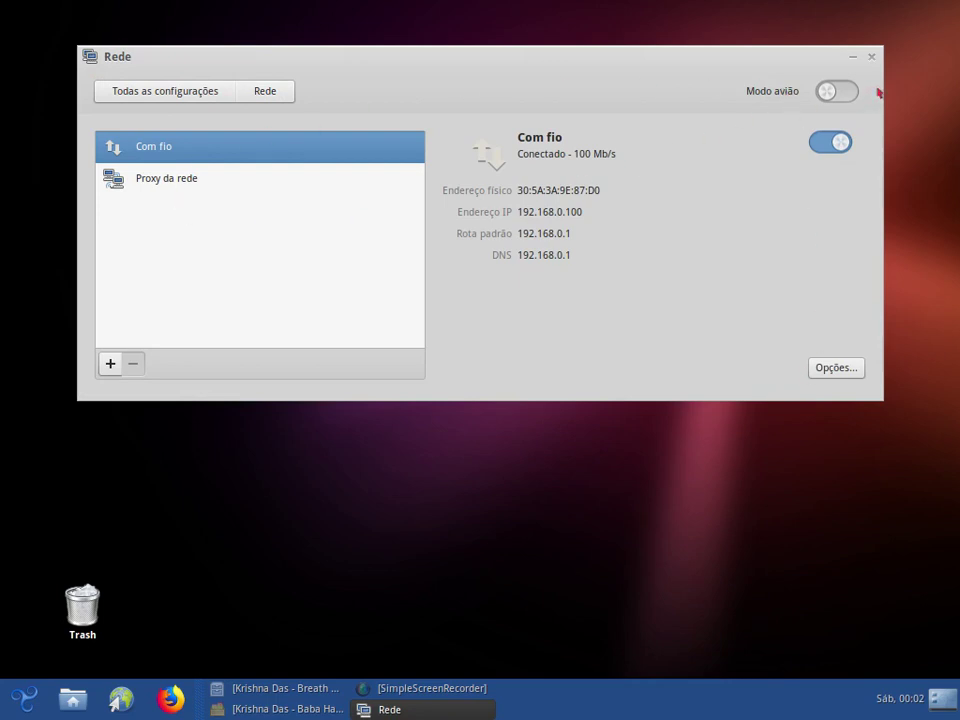
left_click(184, 92)
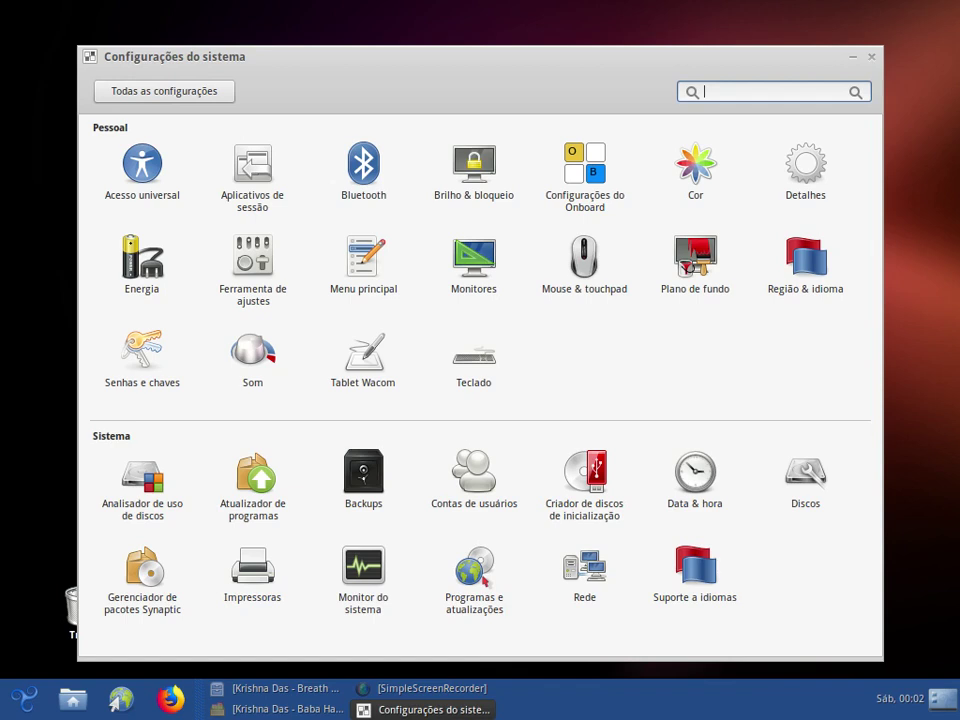
Review the Trisquel applications, other software, updates and authentication settings in Programas e atualizações, and close the window.
left_click(474, 580)
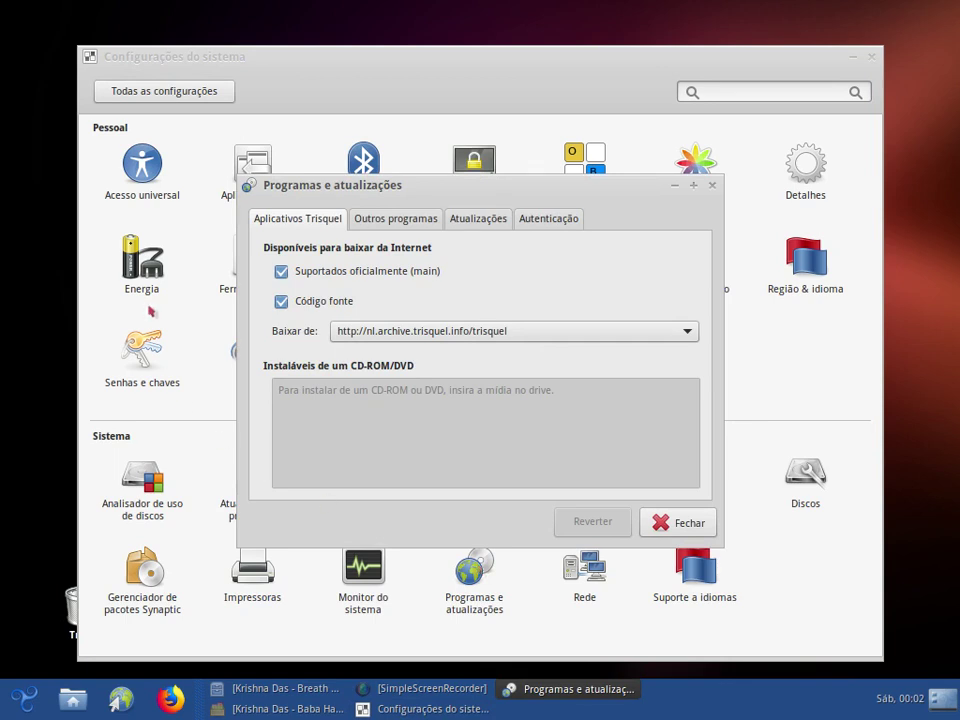
left_click(368, 218)
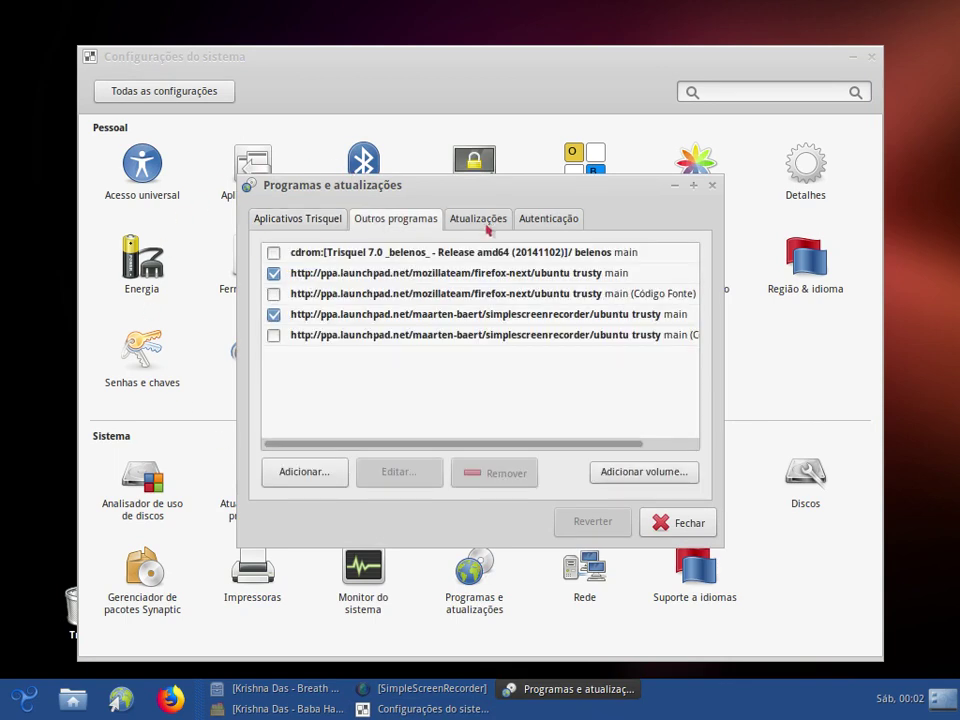
left_click(486, 228)
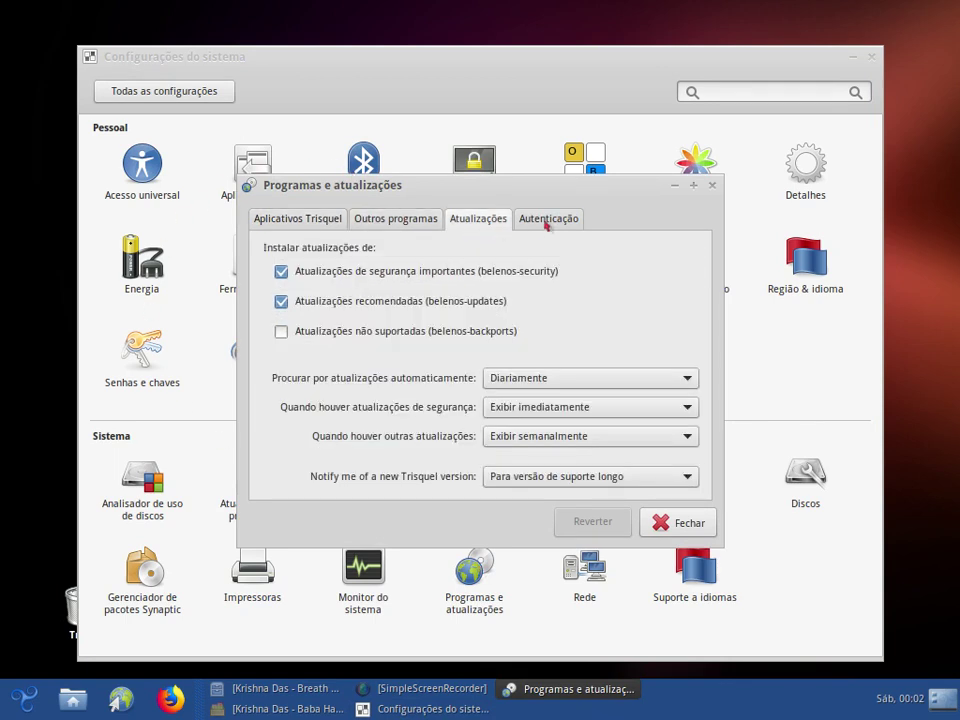
left_click(547, 222)
left_click(465, 222)
left_click(405, 222)
left_click(300, 218)
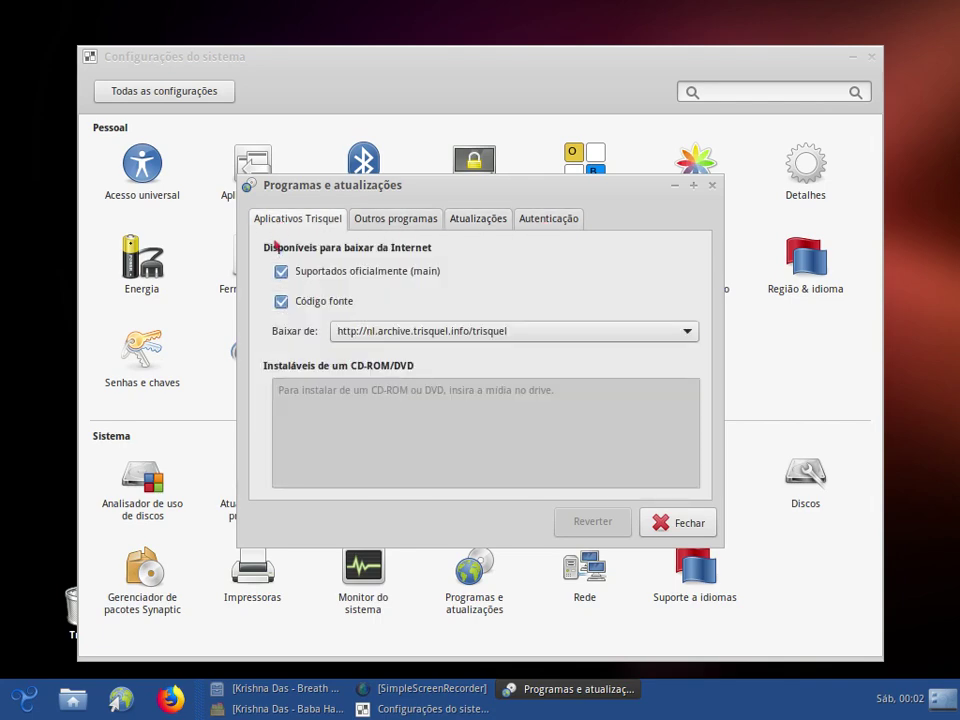
left_click(713, 187)
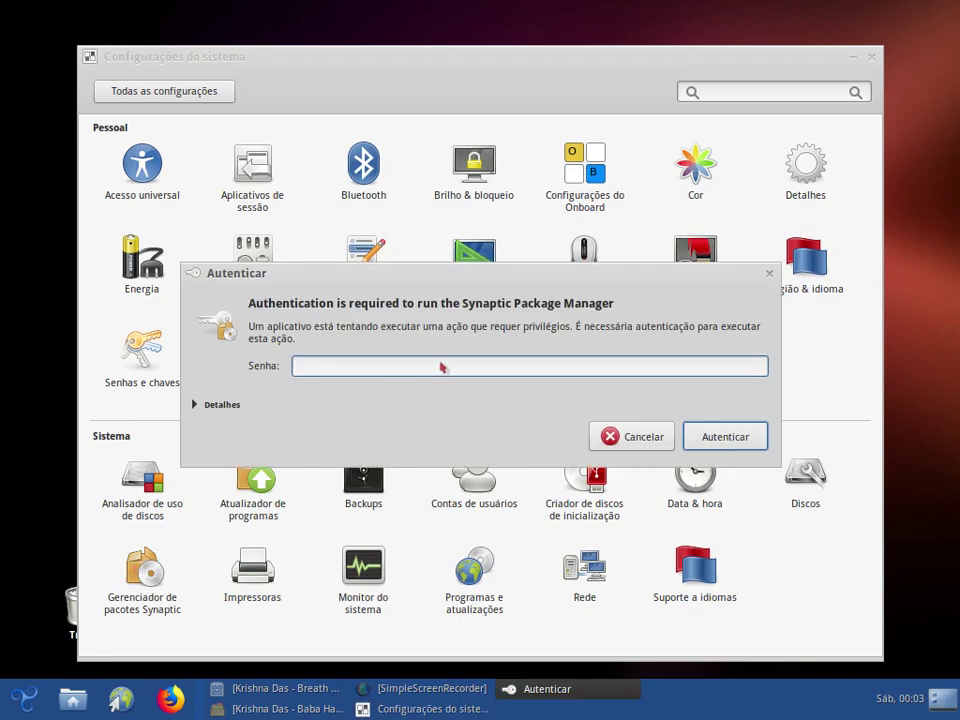
Authenticate with the account password to start the Synaptic package manager, and move its window toward the middle of the screen.
key("Return")
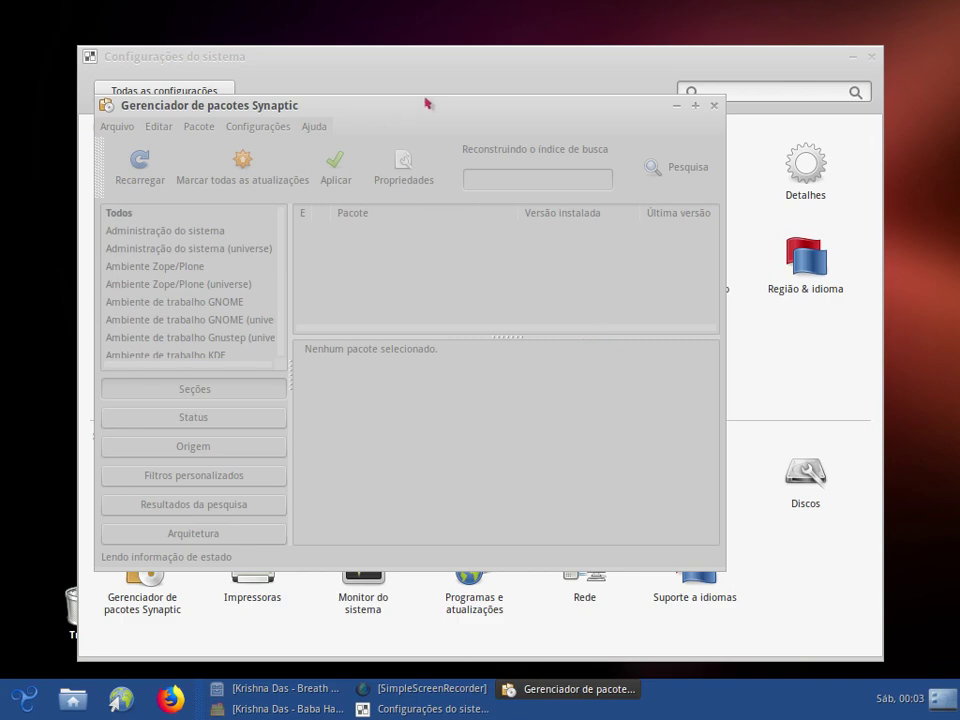
left_click_drag(426, 102, 584, 157)
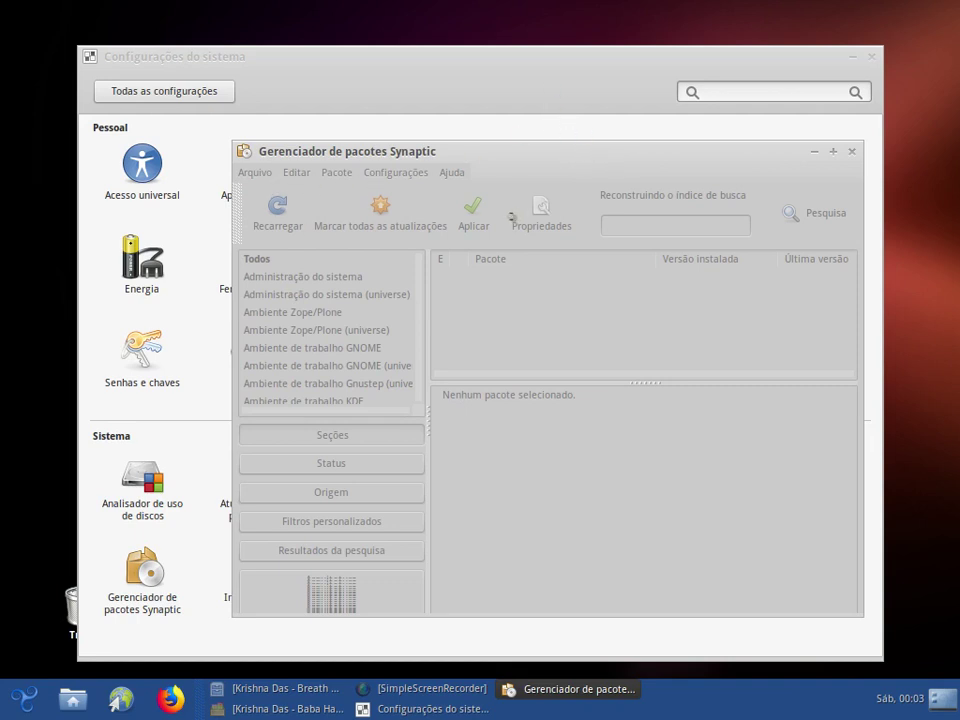
Bring the system settings forward, look at the main applications list, and return to the Synaptic package manager.
left_click(433, 105)
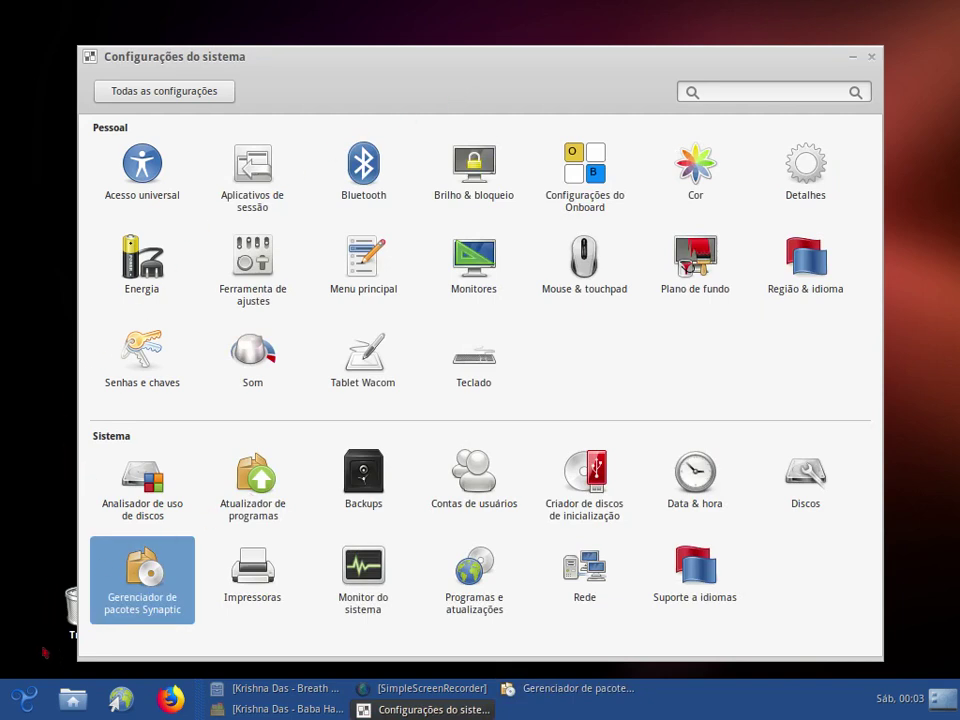
left_click(24, 698)
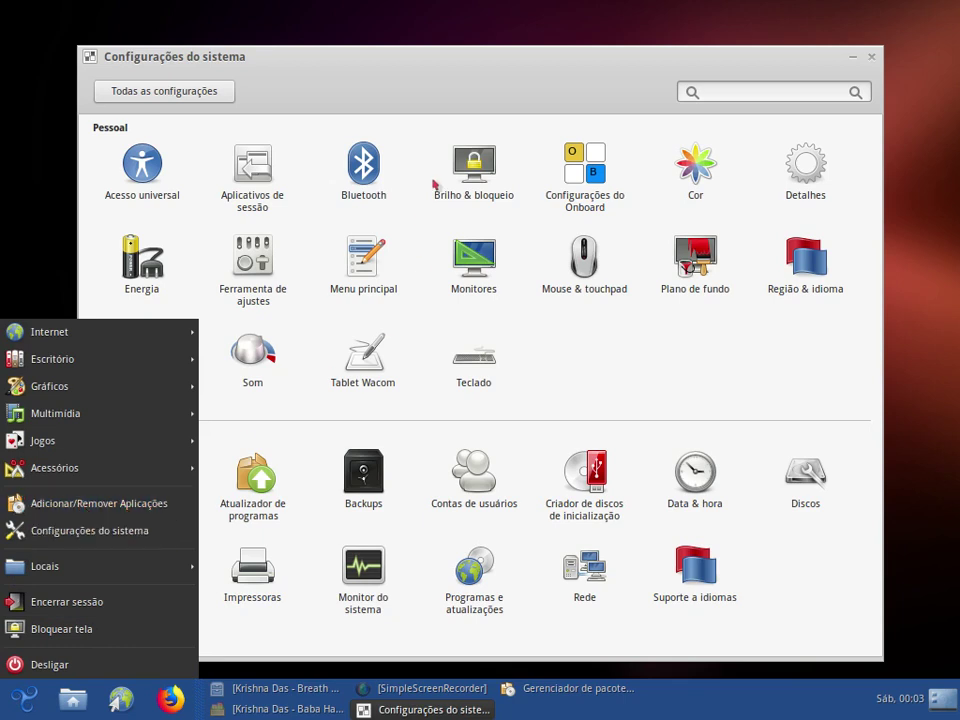
left_click(557, 50)
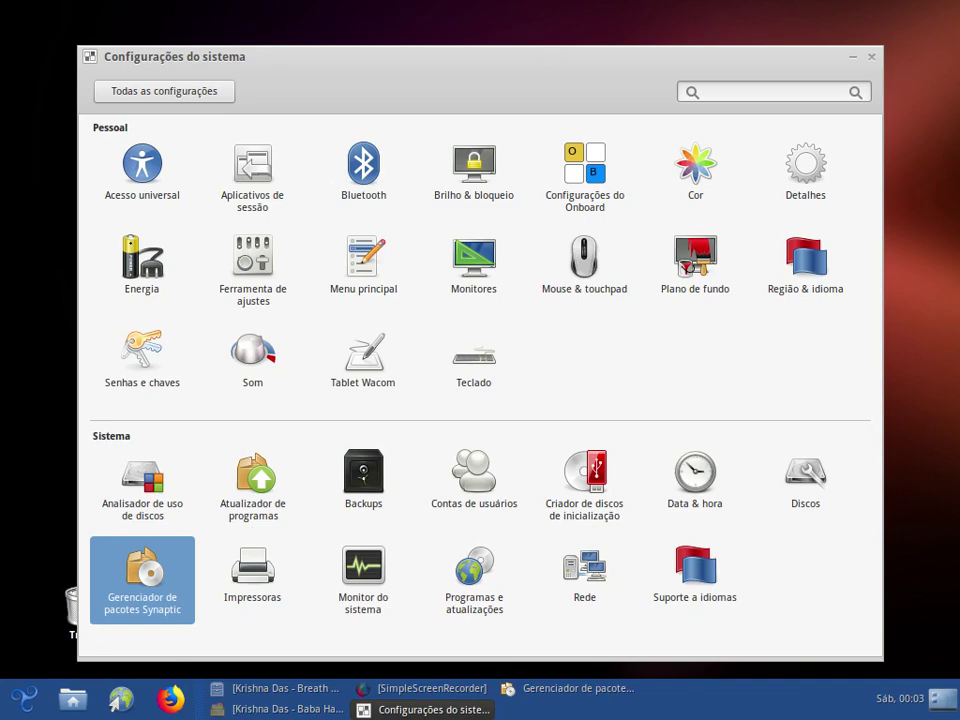
left_click(551, 686)
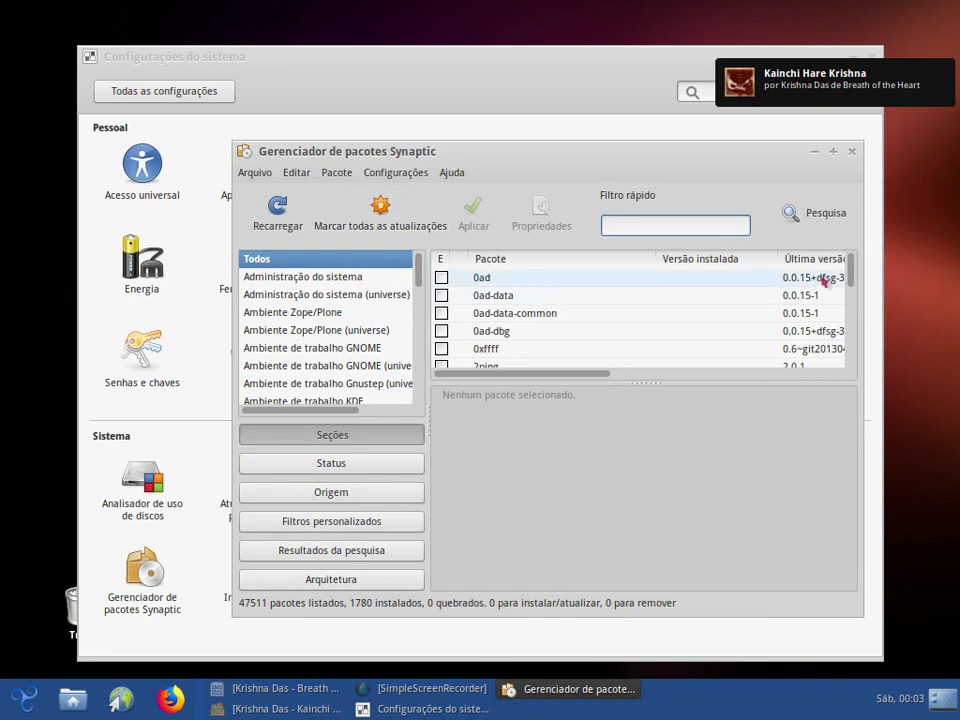
Filter the Synaptic package list by "simples" and bring up the main applications list.
left_click_drag(851, 277, 805, 247)
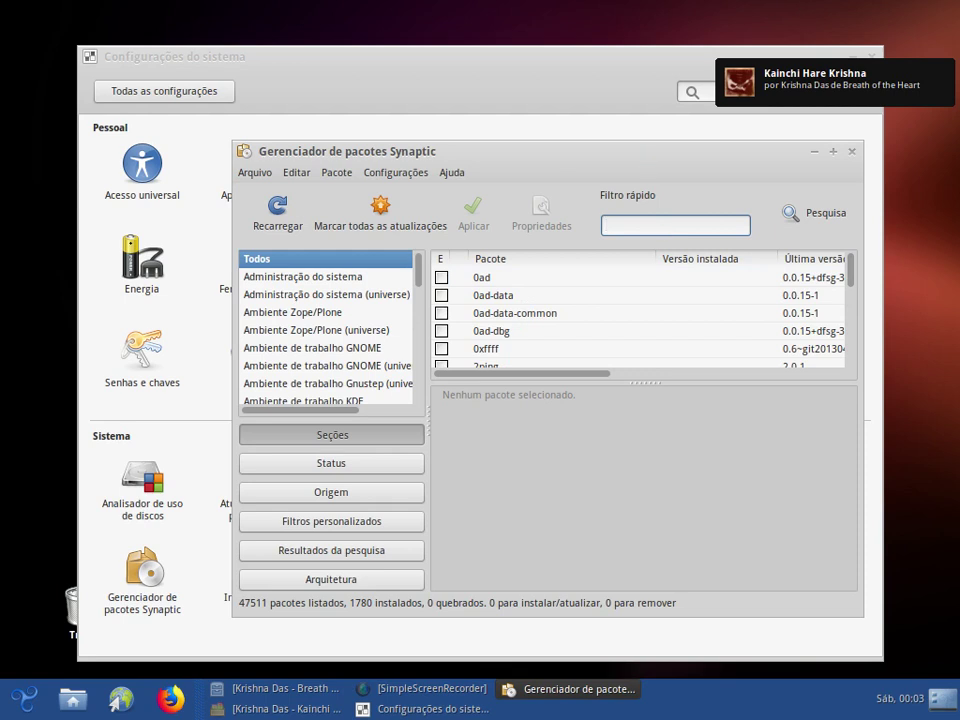
type("simples")
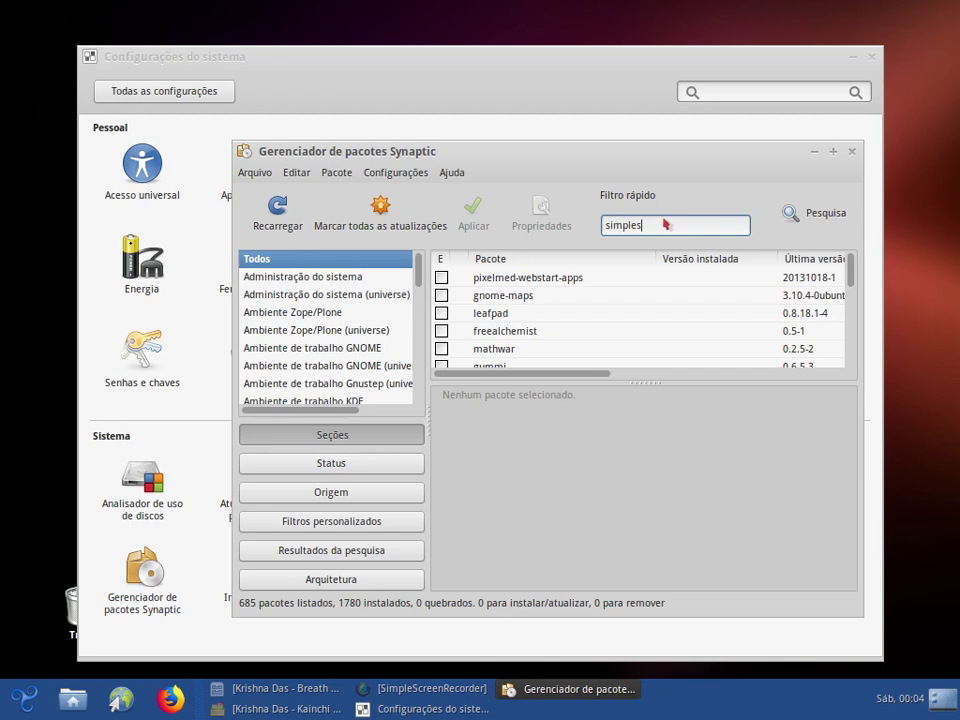
left_click(24, 699)
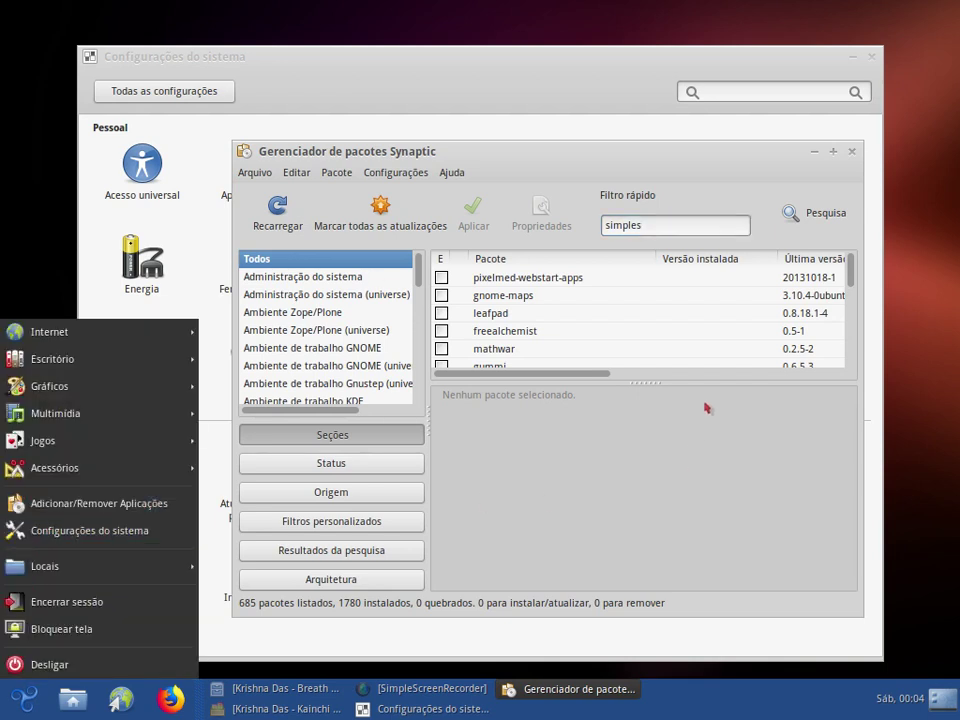
Return to Synaptic and clear the quick filter to list all packages.
left_click(692, 223)
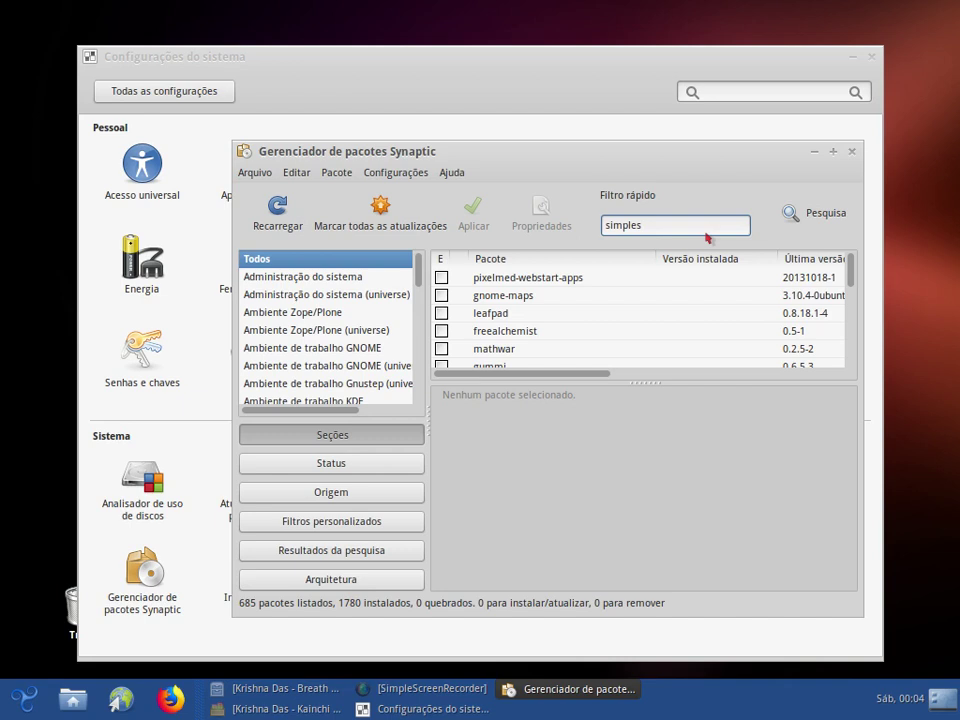
key("BackSpace")
key("BackSpace")
key("BackSpace")
key("BackSpace")
key("BackSpace")
key("BackSpace")
key("BackSpace")
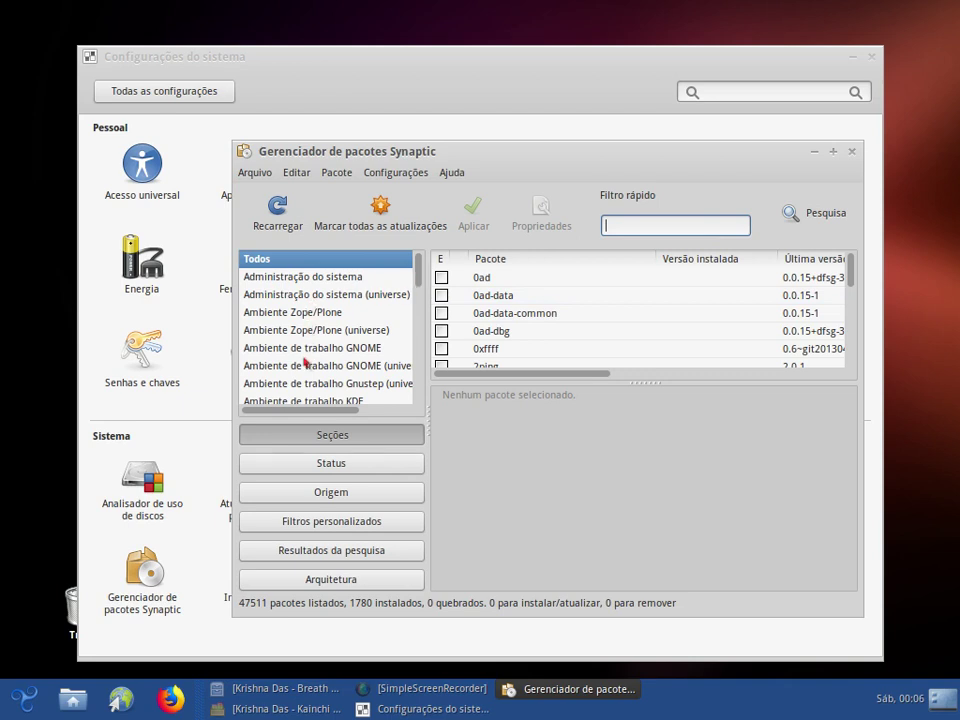
Look through the package sections in Synaptic, down to the trisquel section at the end.
scroll(305, 363, "down", 10)
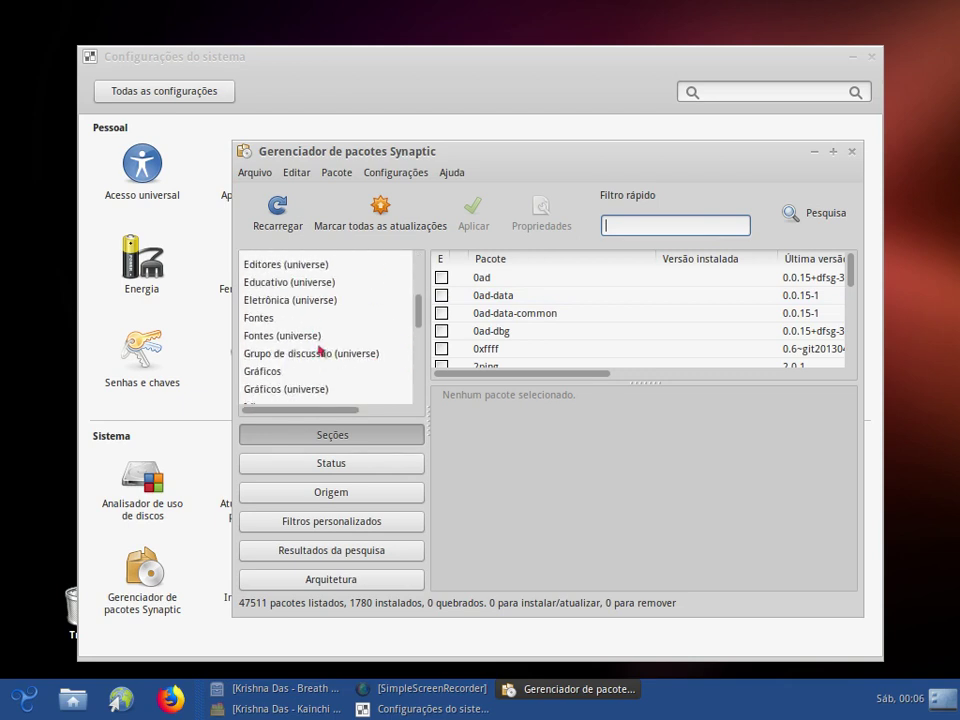
scroll(375, 315, "down", 10)
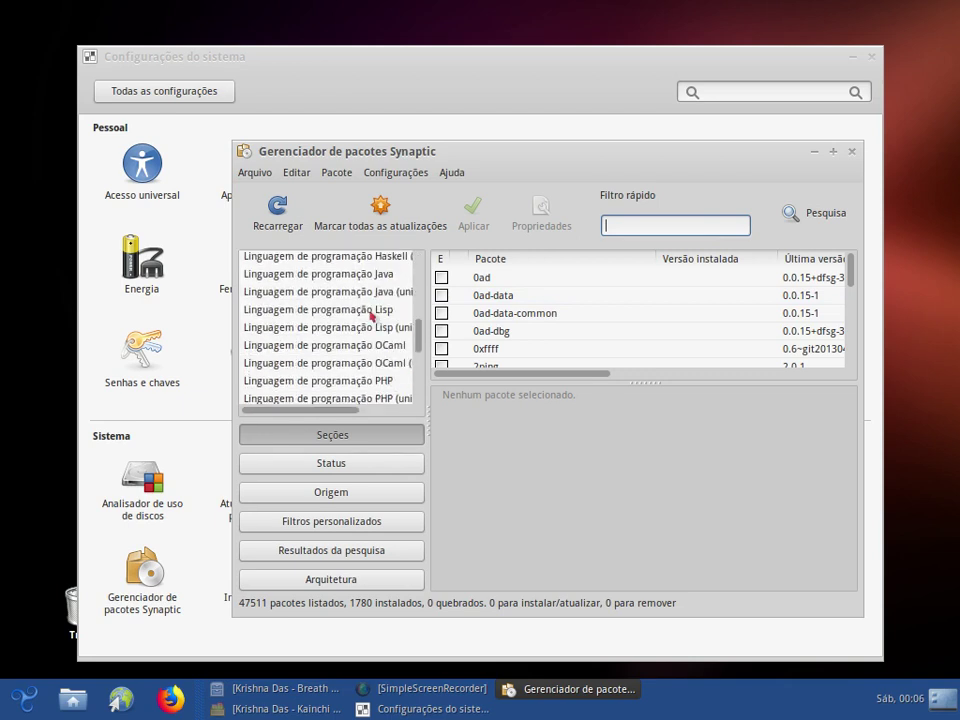
left_click_drag(416, 330, 432, 400)
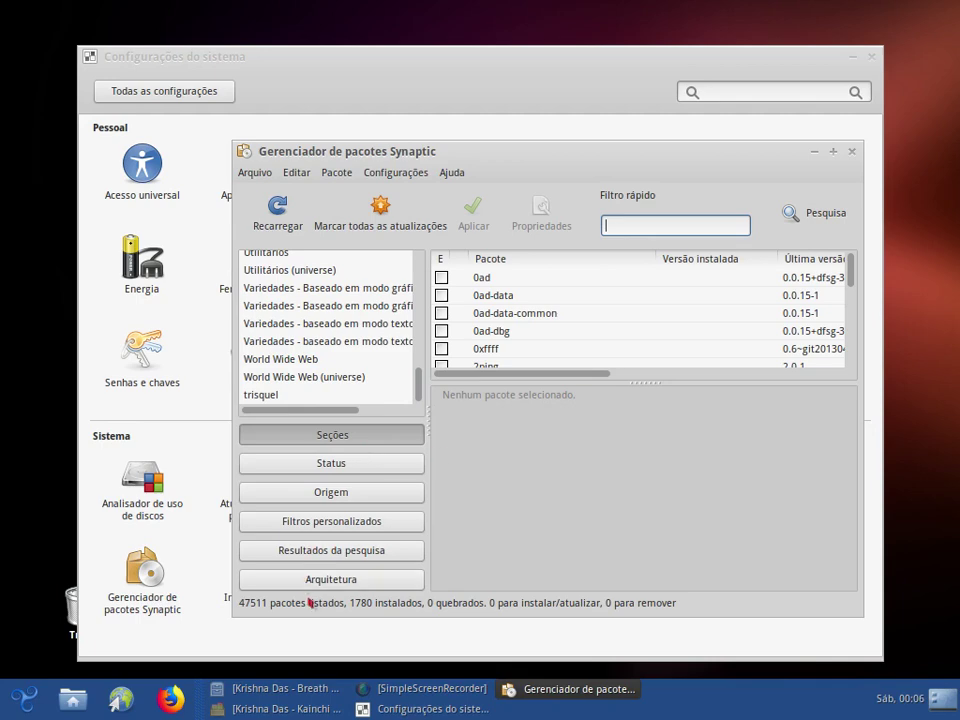
Review Synaptic's file, edit, package, configuration and help commands, and open the legend of package status icons.
left_click(256, 174)
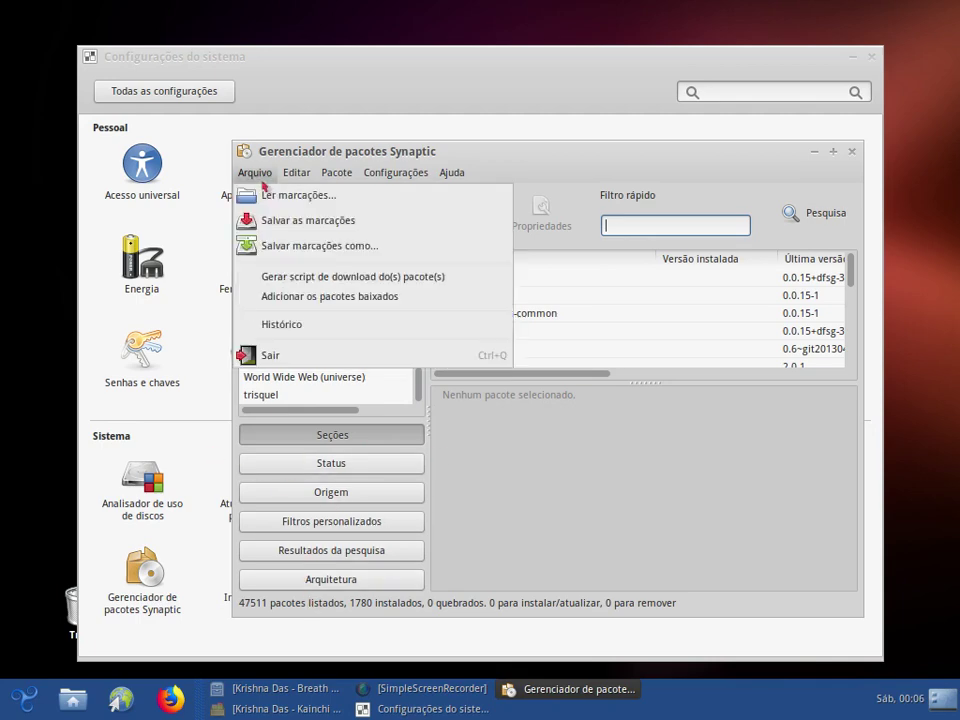
mouse_move(298, 174)
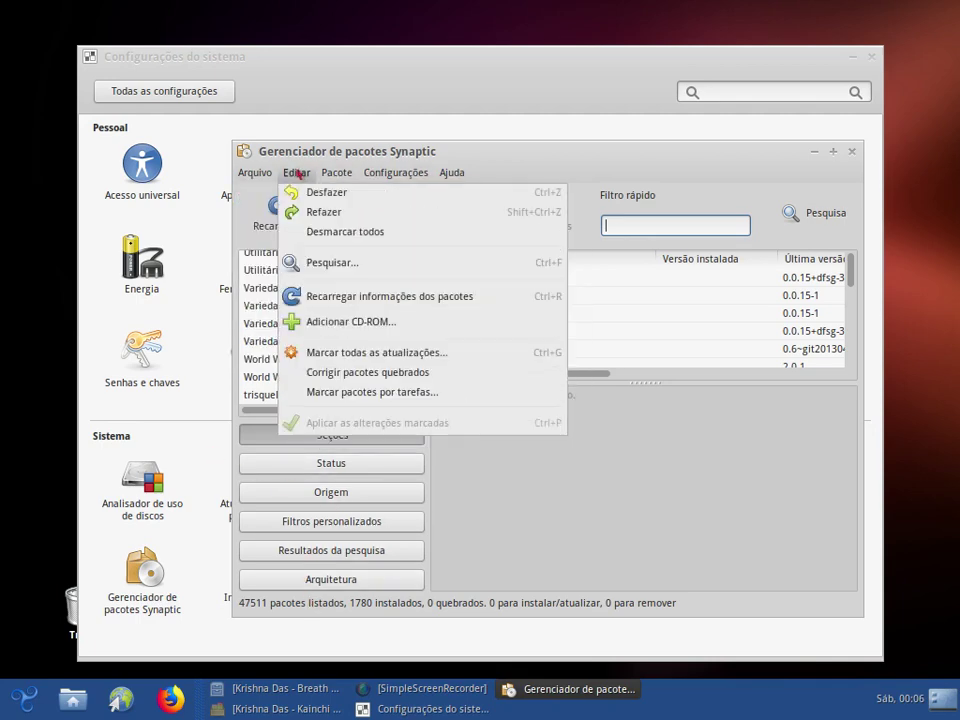
mouse_move(328, 173)
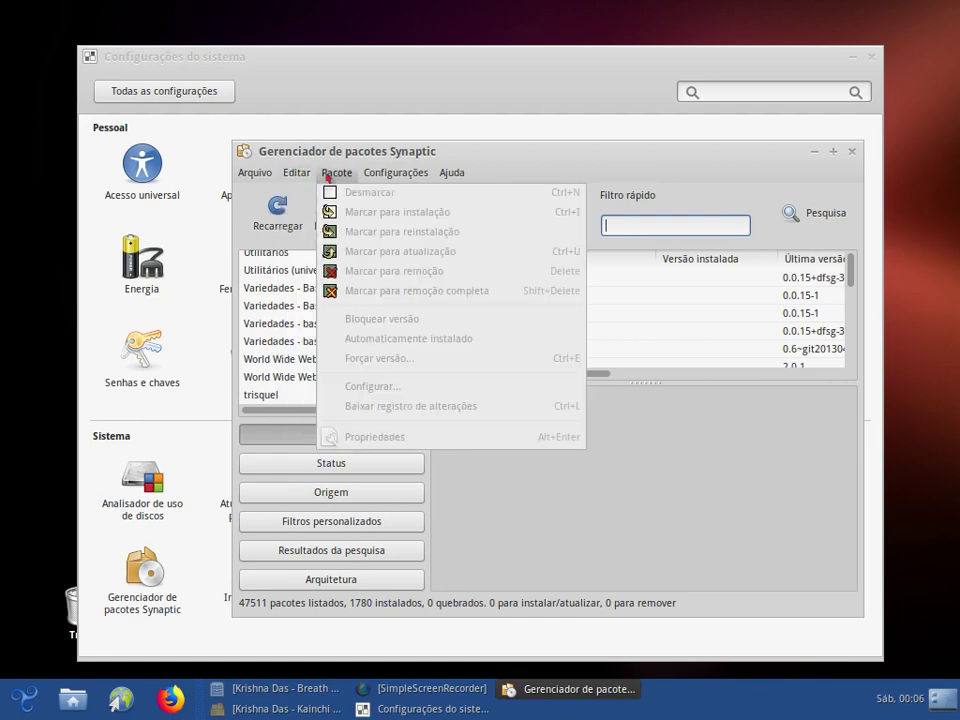
mouse_move(392, 176)
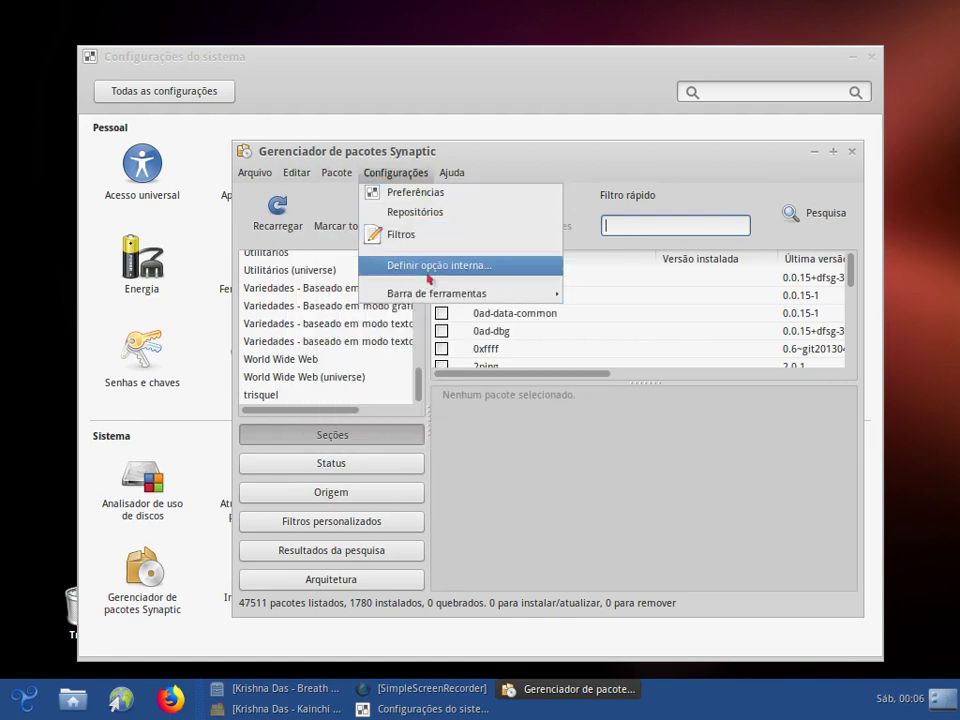
mouse_move(440, 293)
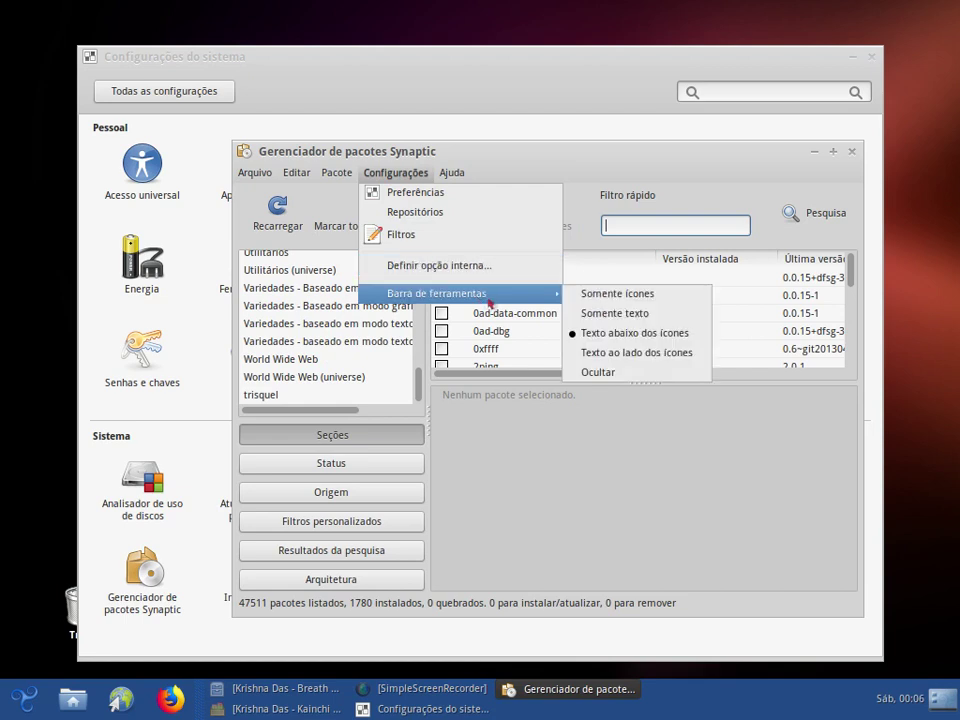
mouse_move(453, 176)
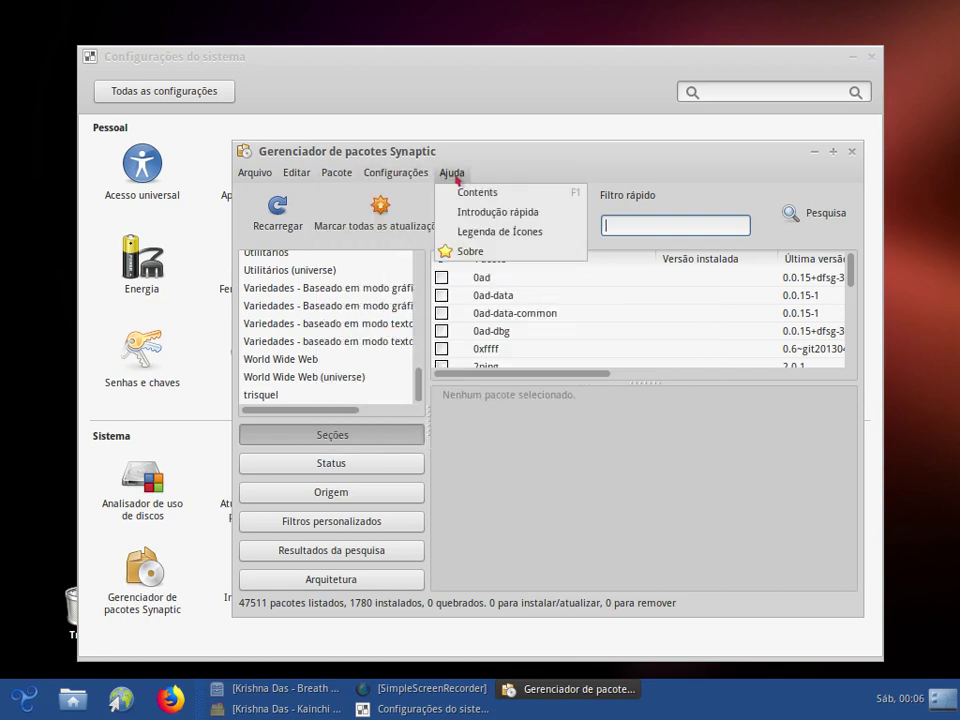
left_click(490, 231)
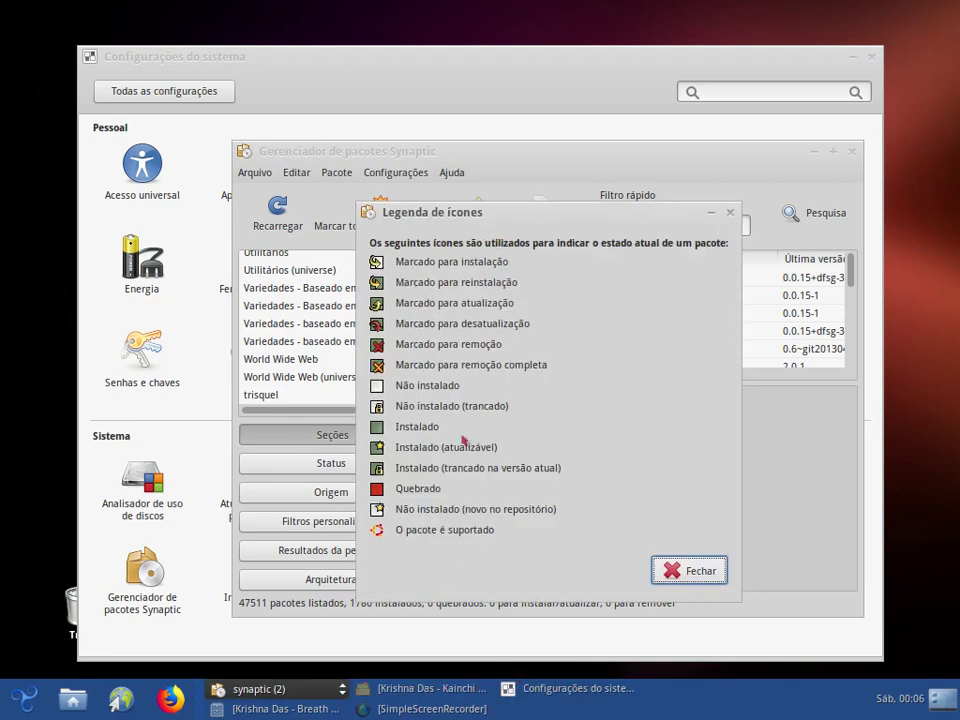
Close the icon legend, read Synaptic's quick introduction, and close it.
left_click(693, 570)
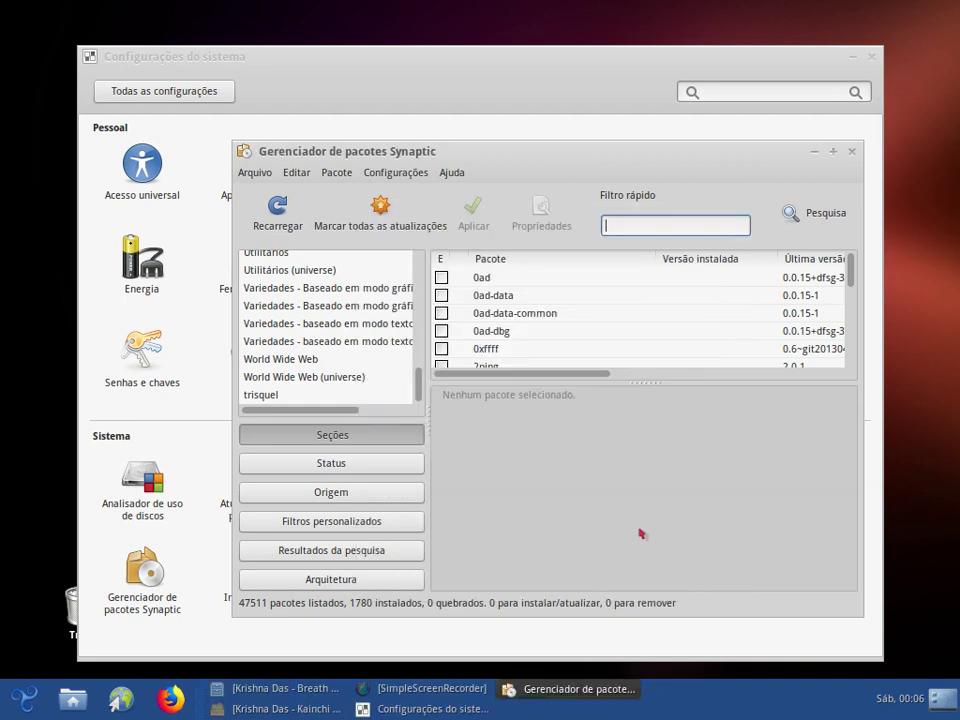
left_click(453, 174)
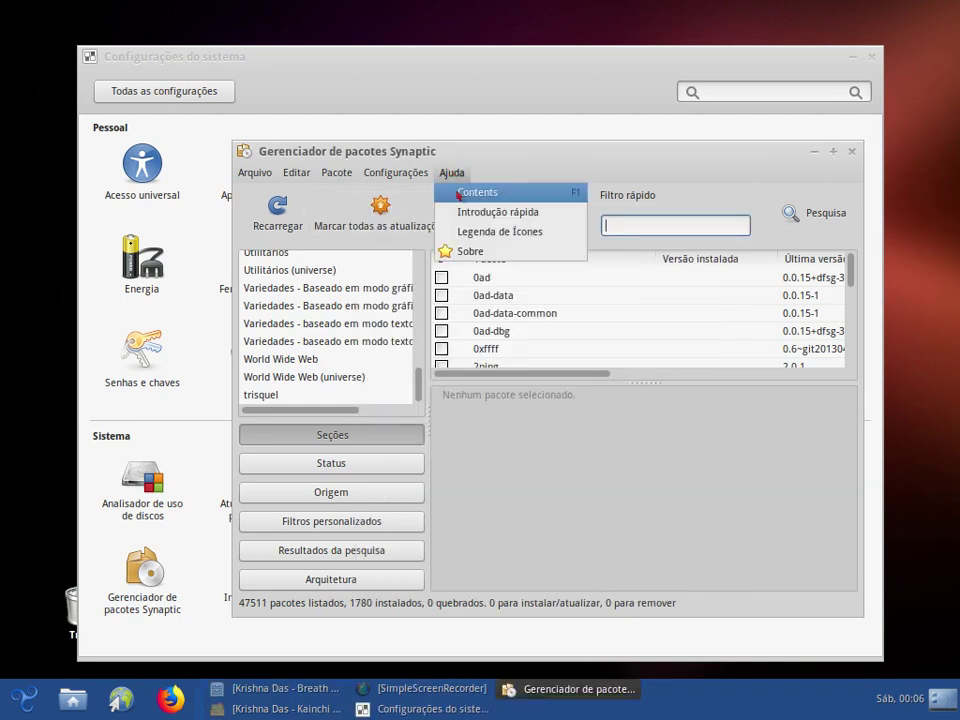
left_click(511, 212)
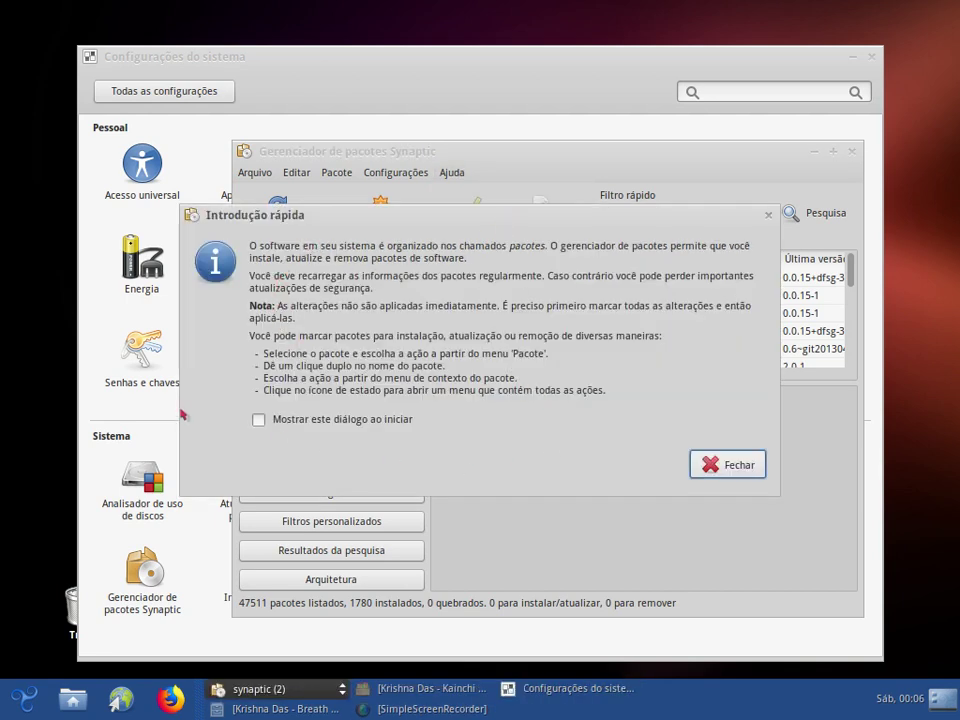
left_click(712, 465)
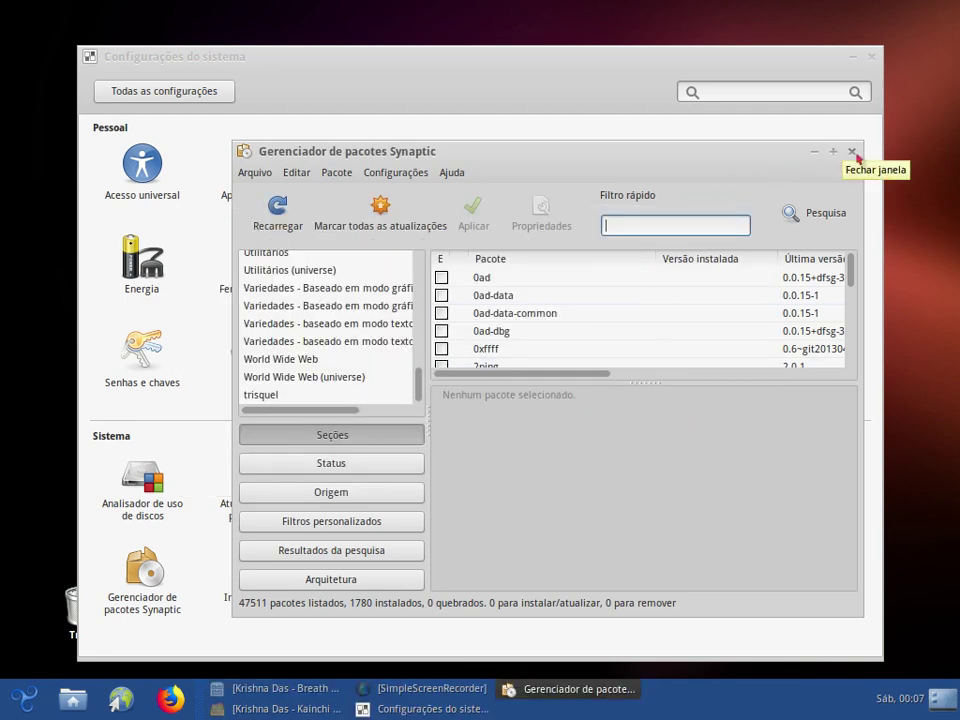
Look through the full package list to its end and list the packages in the version control systems section.
scroll(562, 327, "down", 5)
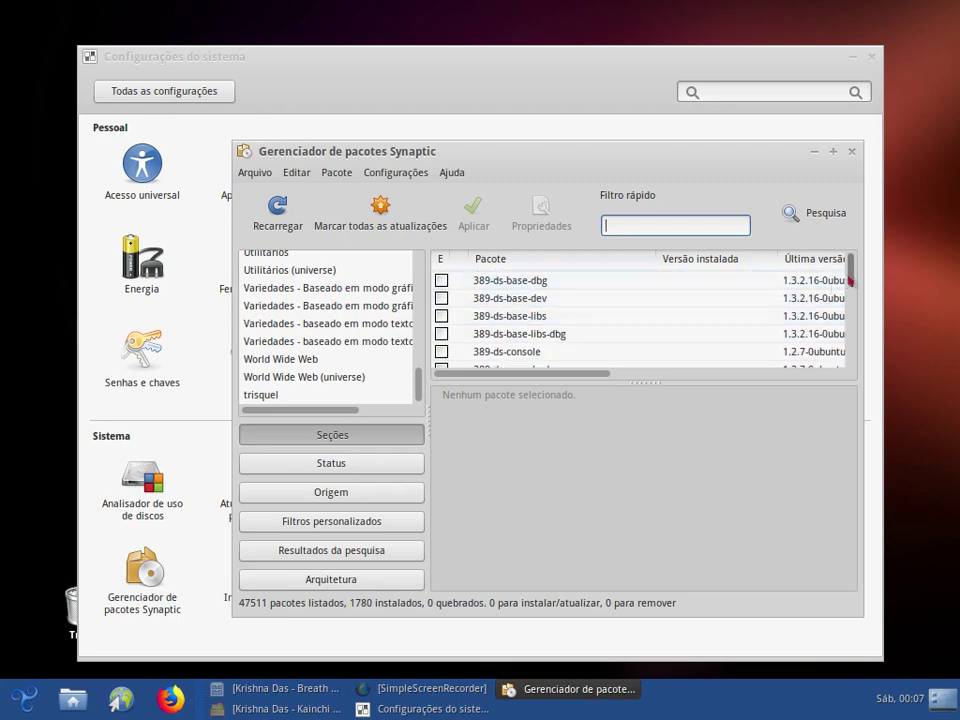
left_click_drag(843, 283, 859, 376)
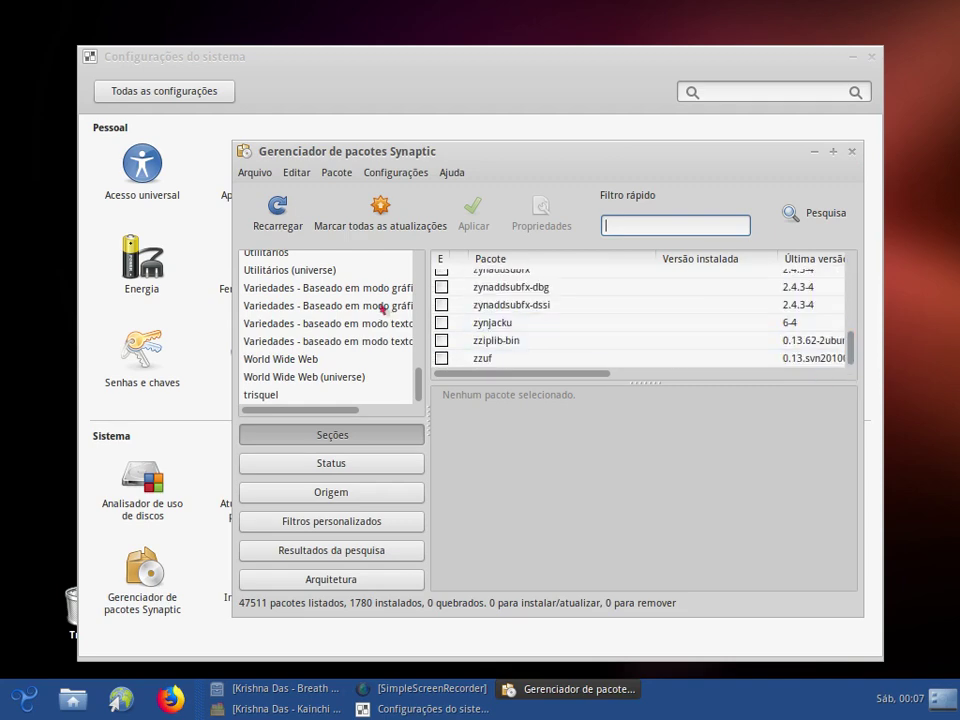
scroll(323, 342, "up", 4)
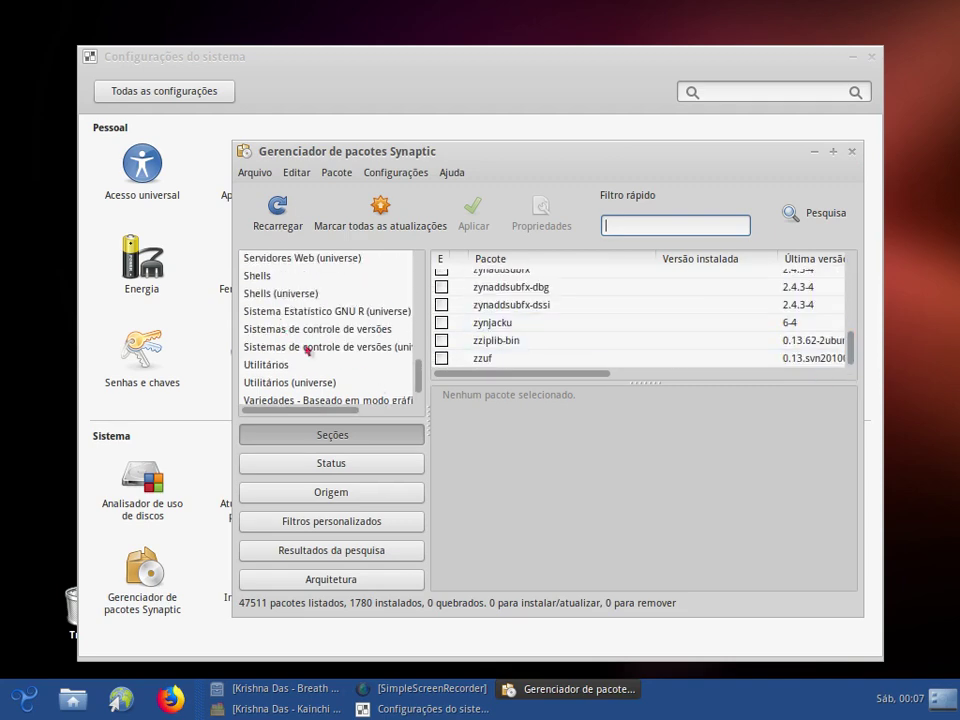
left_click(323, 332)
scroll(323, 334, "down", 3)
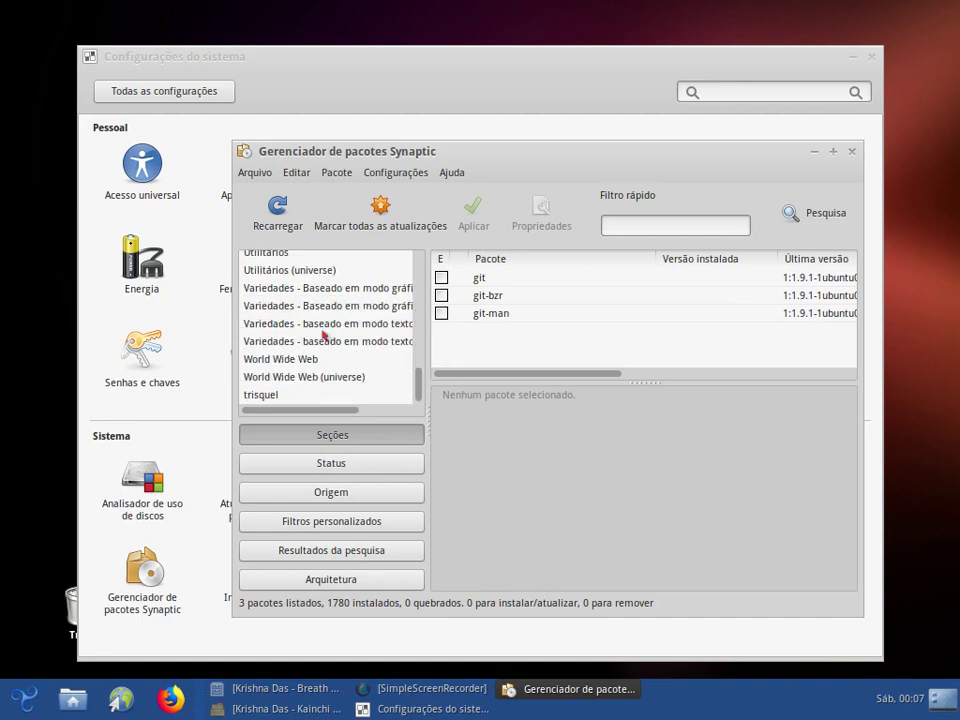
Browse the packages in the last text-based miscellaneous section.
left_click(283, 340)
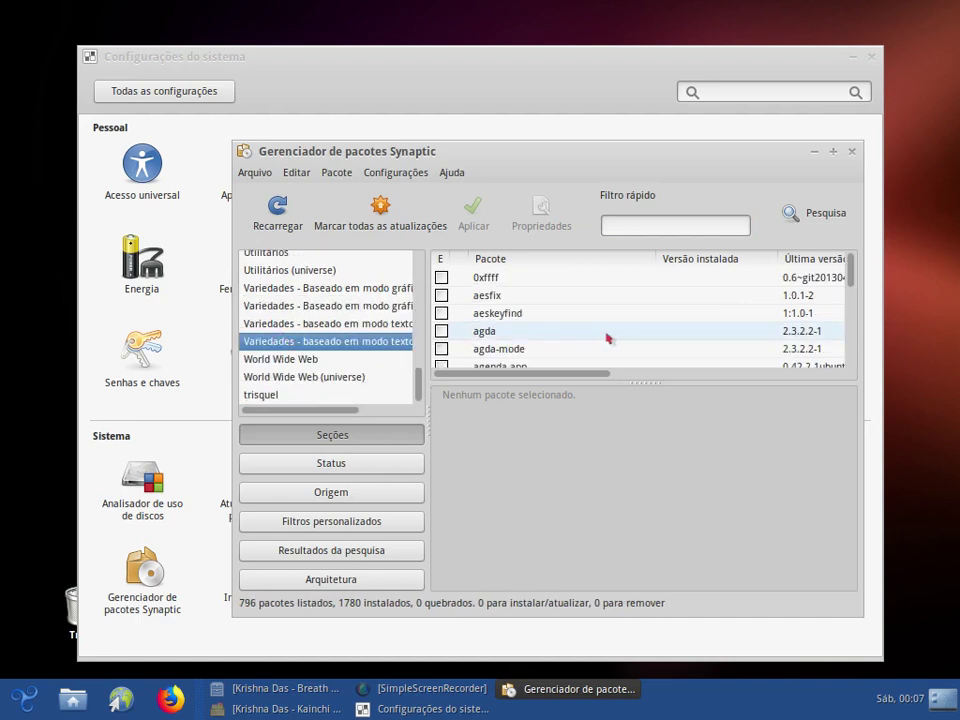
scroll(604, 336, "down", 10)
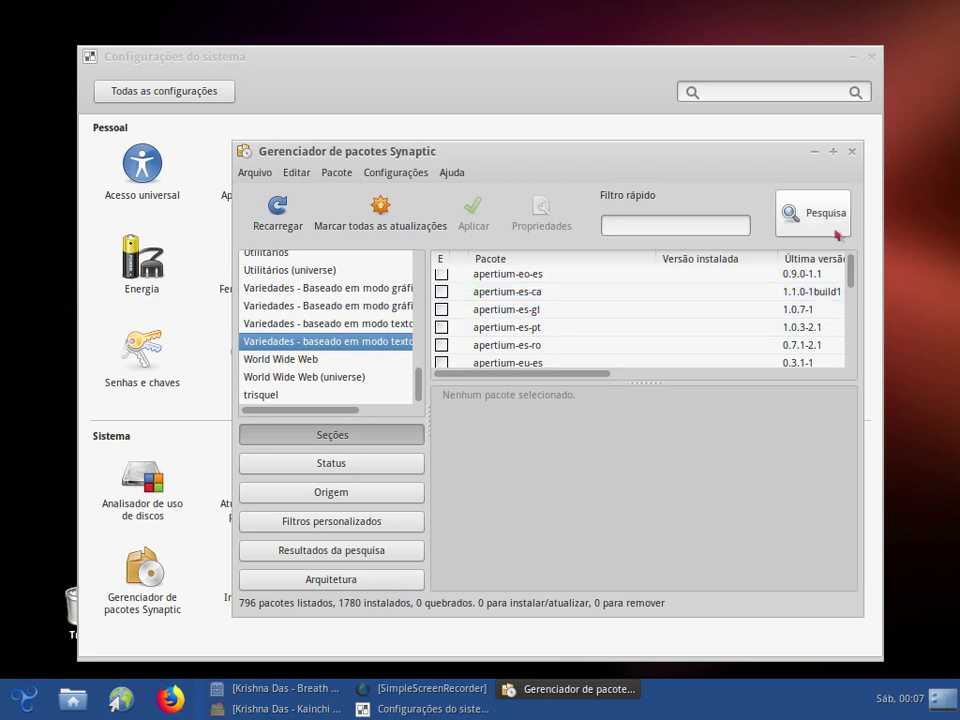
scroll(497, 304, "down", 2)
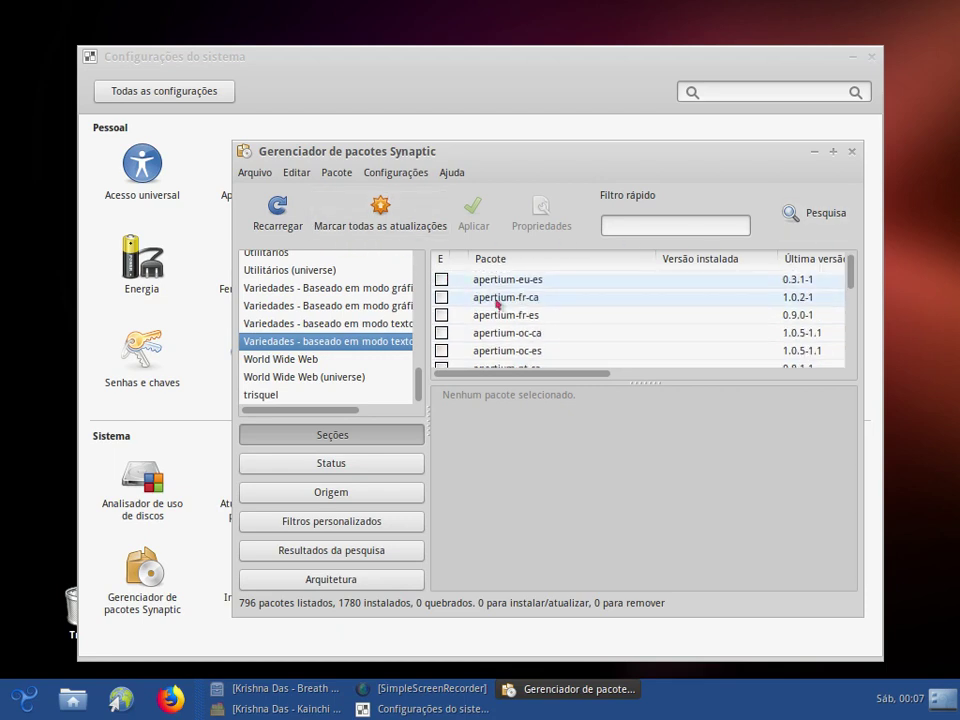
Browse the World Wide Web section's packages to the end of the list and close Synaptic.
left_click(282, 359)
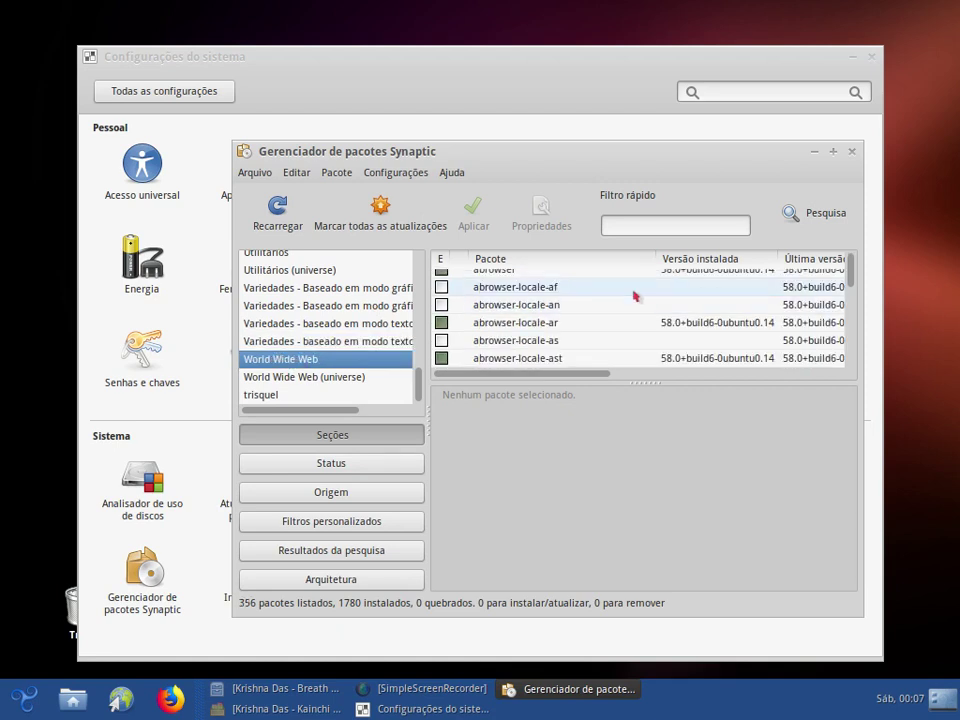
scroll(634, 296, "down", 10)
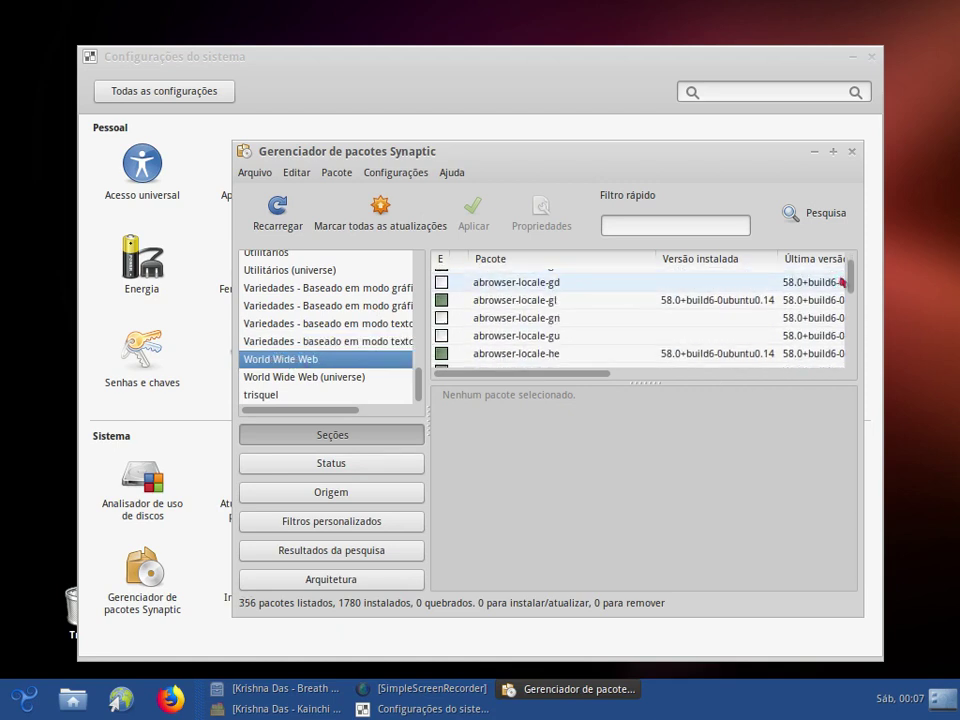
left_click_drag(842, 283, 853, 356)
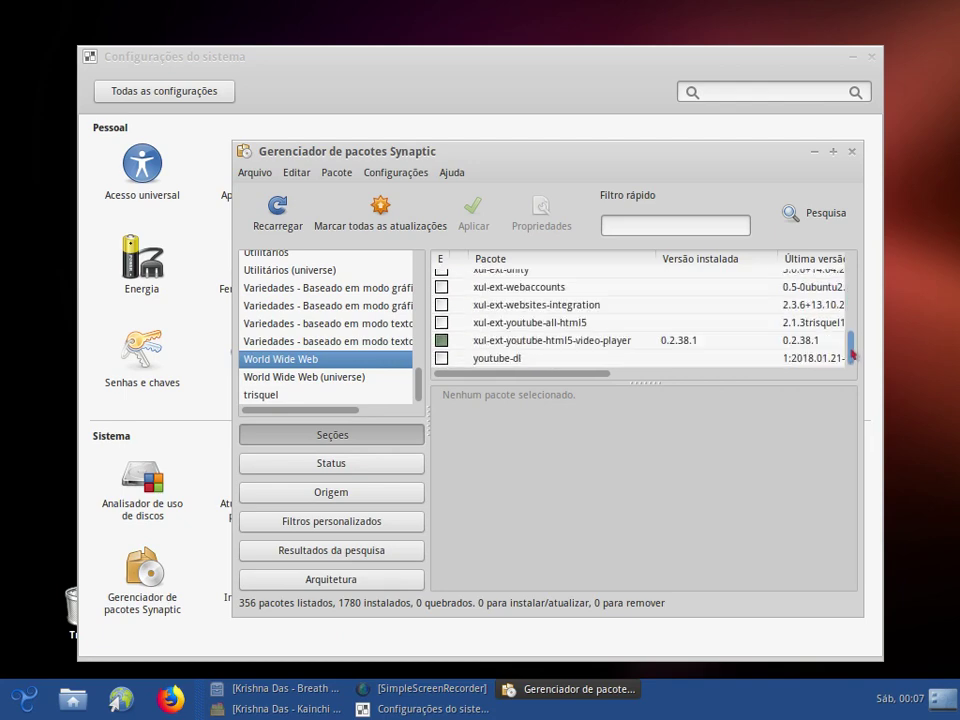
left_click(854, 155)
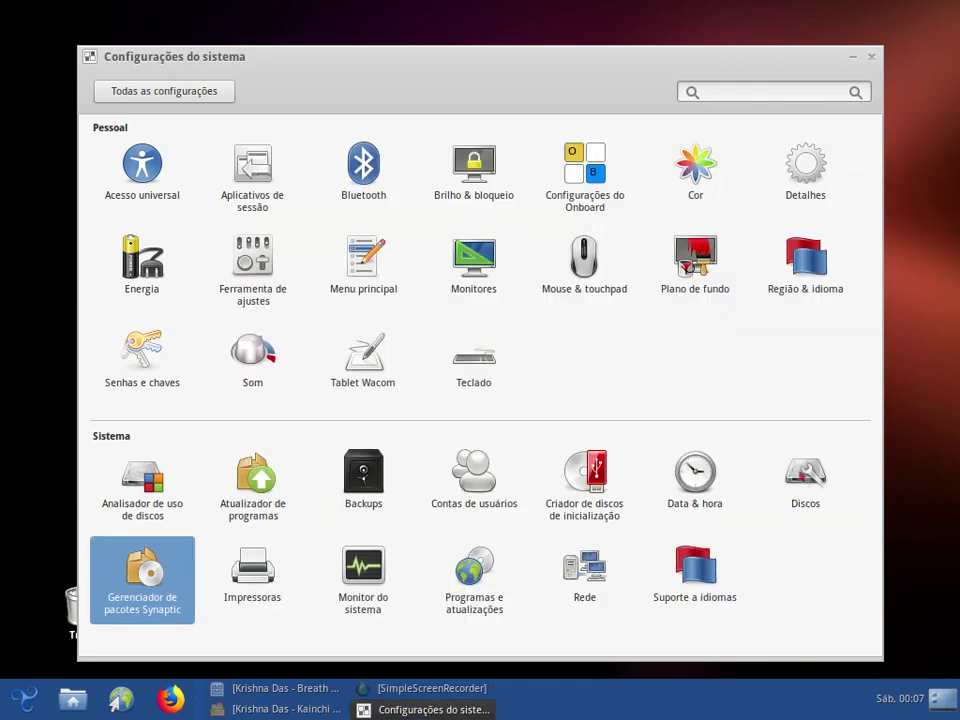
Inspect the computer's drives and volumes in the disk utility, and view the calendar of the desktop clock.
left_click(805, 475)
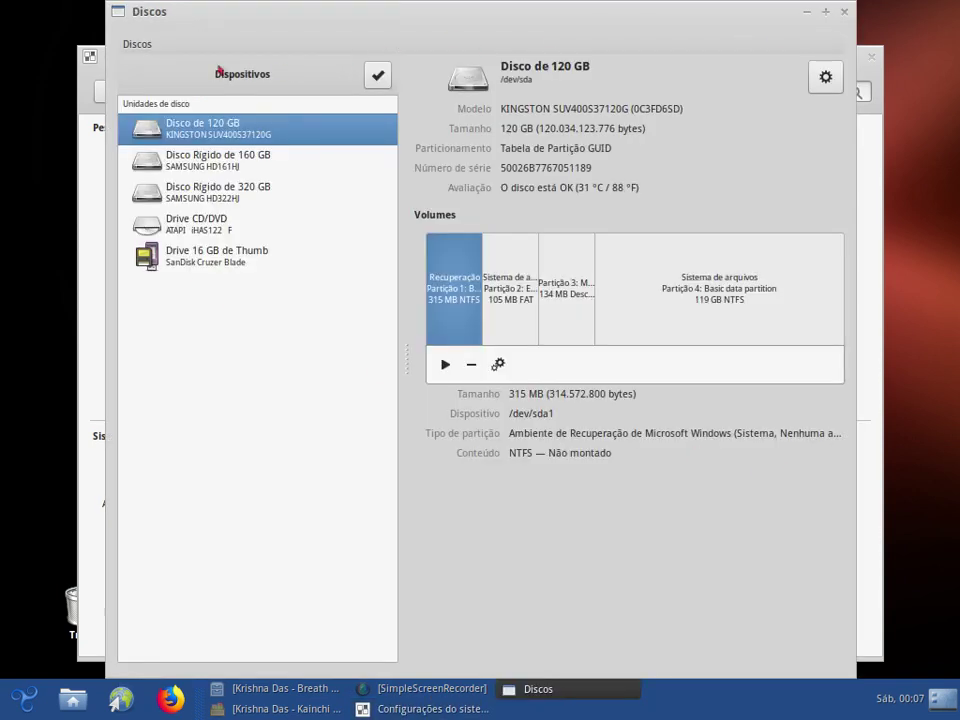
left_click(845, 10)
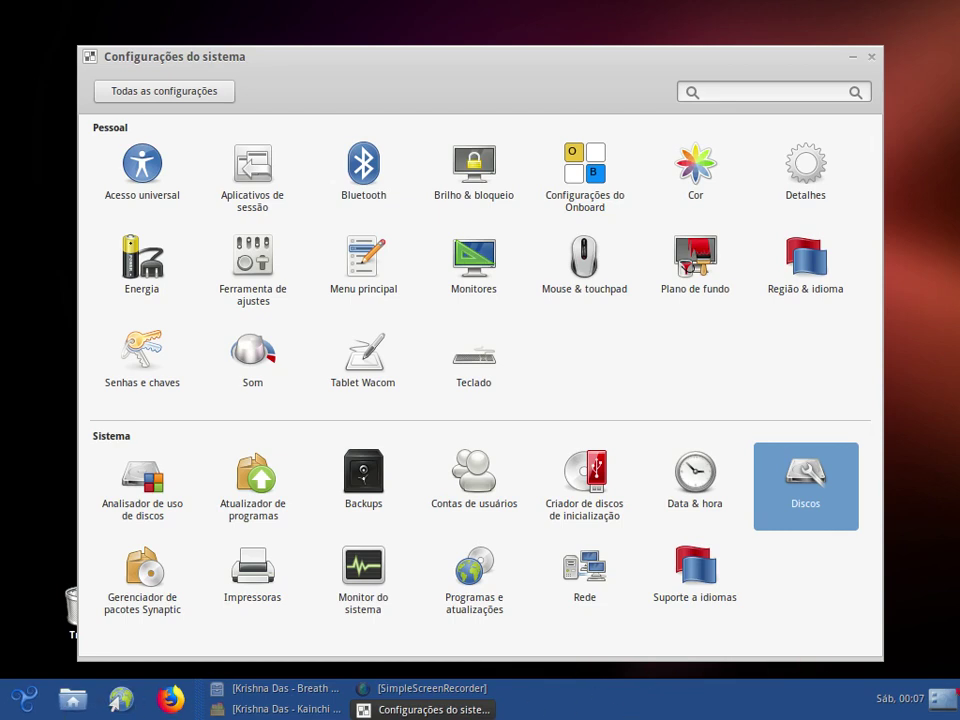
left_click(912, 708)
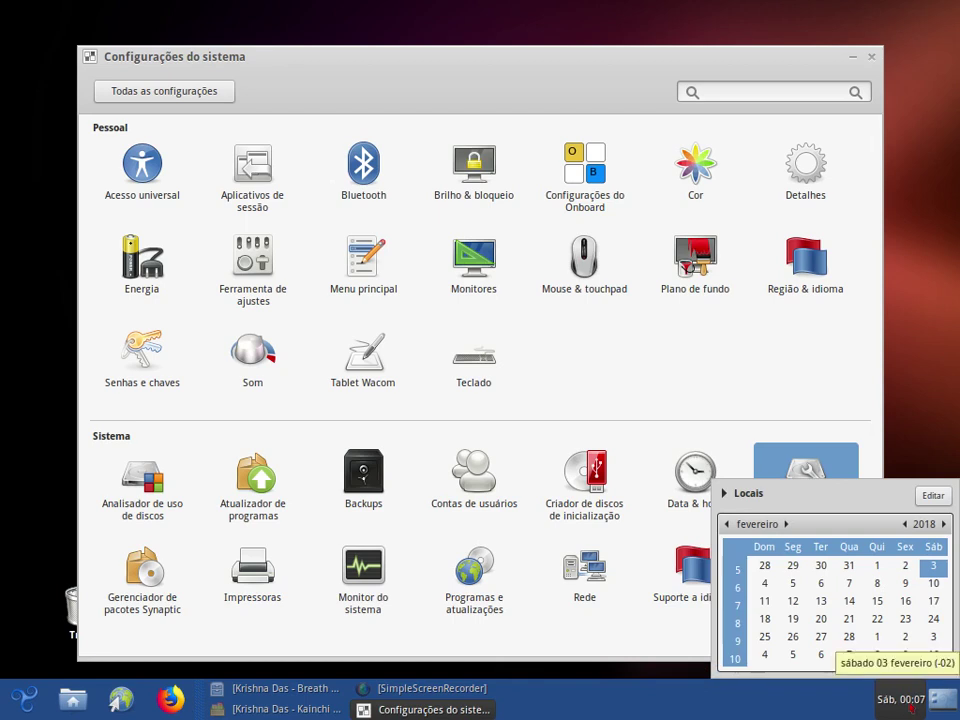
left_click(912, 708)
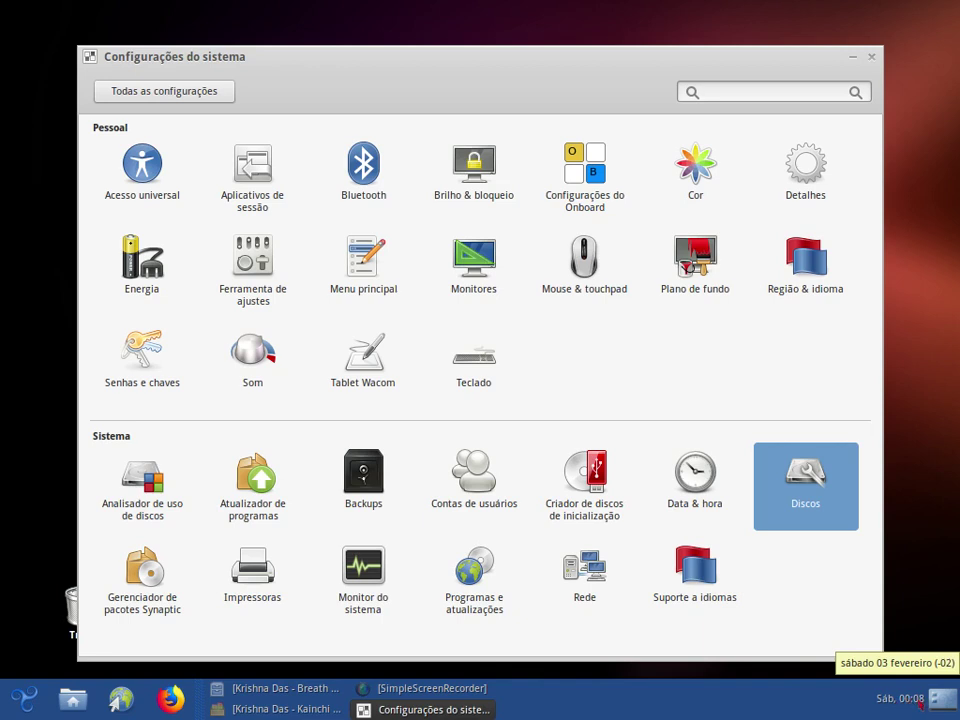
left_click(915, 702)
left_click(912, 708)
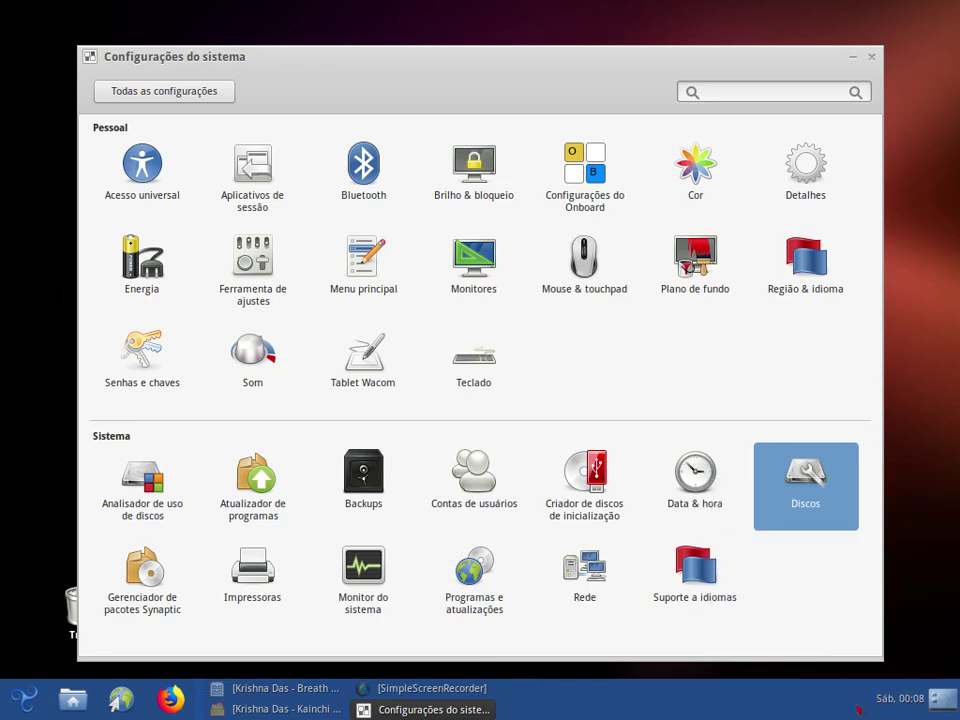
Show the bare desktop, restore the windows, and view the options available for the desktop panel.
left_click(944, 707)
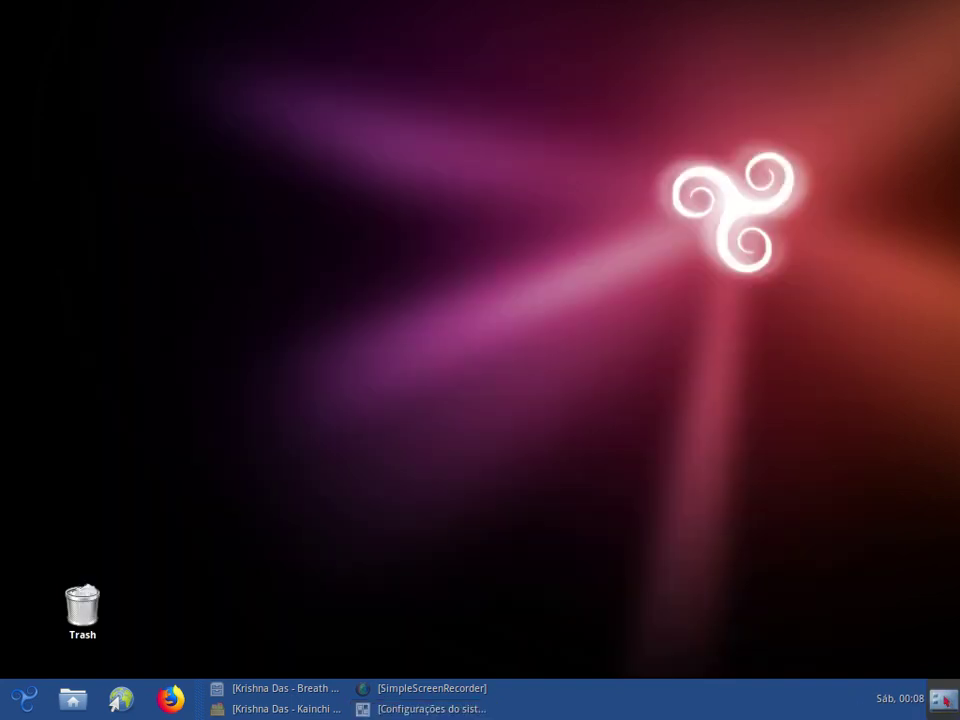
left_click(944, 707)
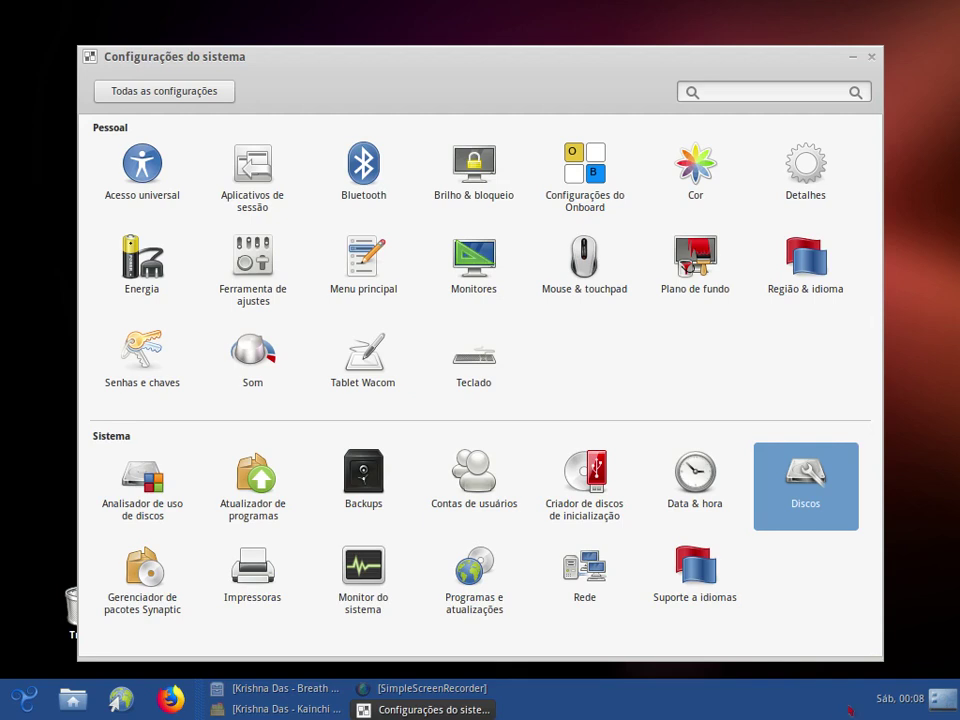
mouse_move(888, 715)
right_click(721, 712)
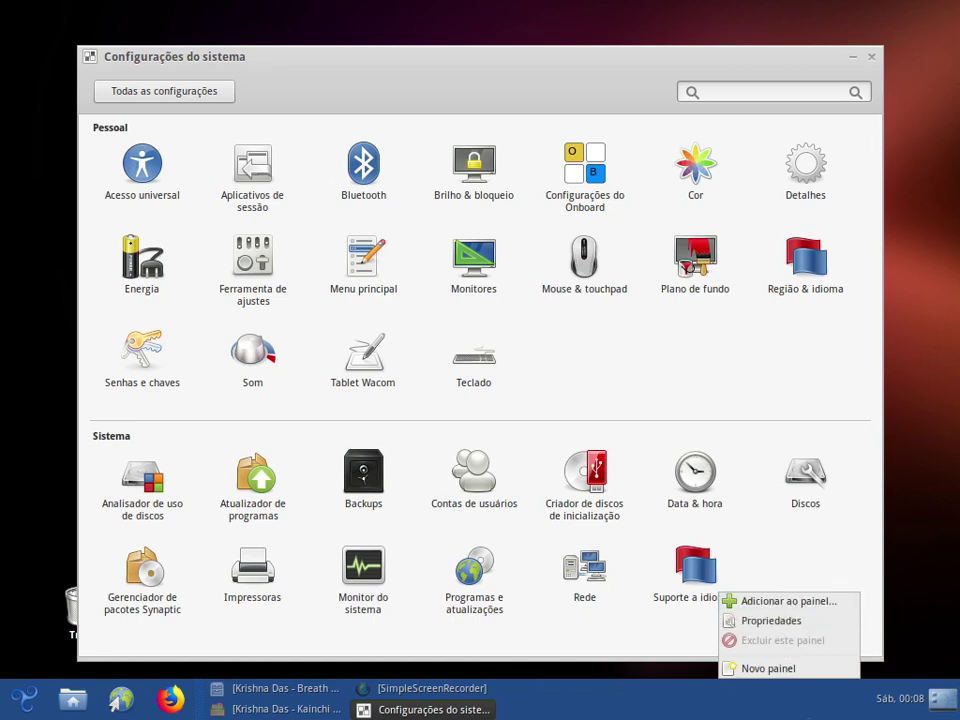
key("Escape")
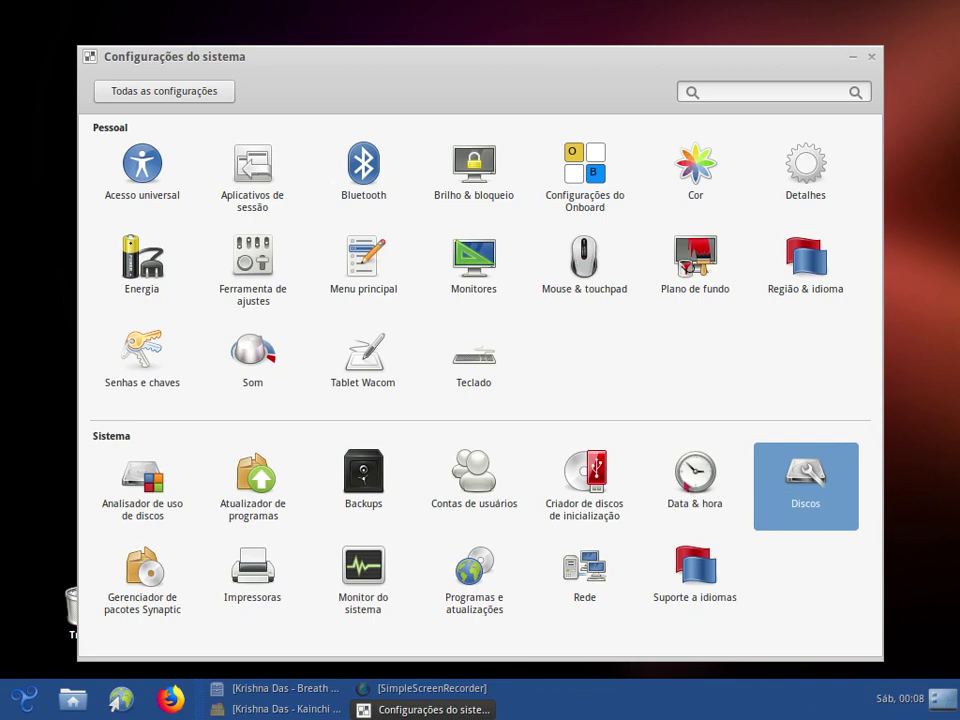
Review the date and time settings and check for available software updates.
left_click(690, 485)
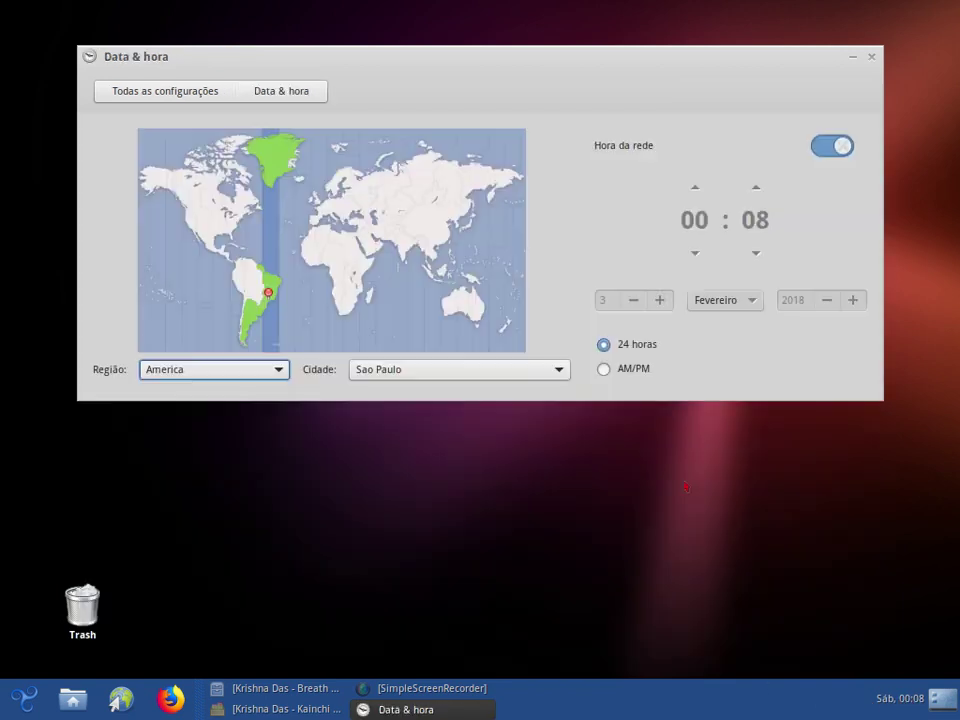
left_click(149, 97)
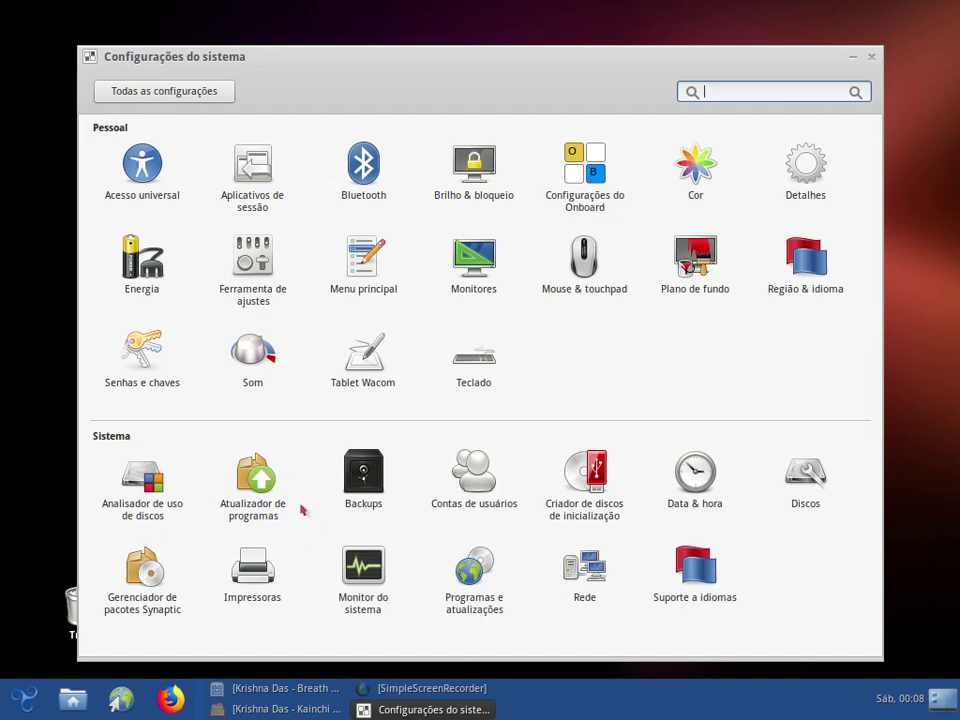
left_click(255, 478)
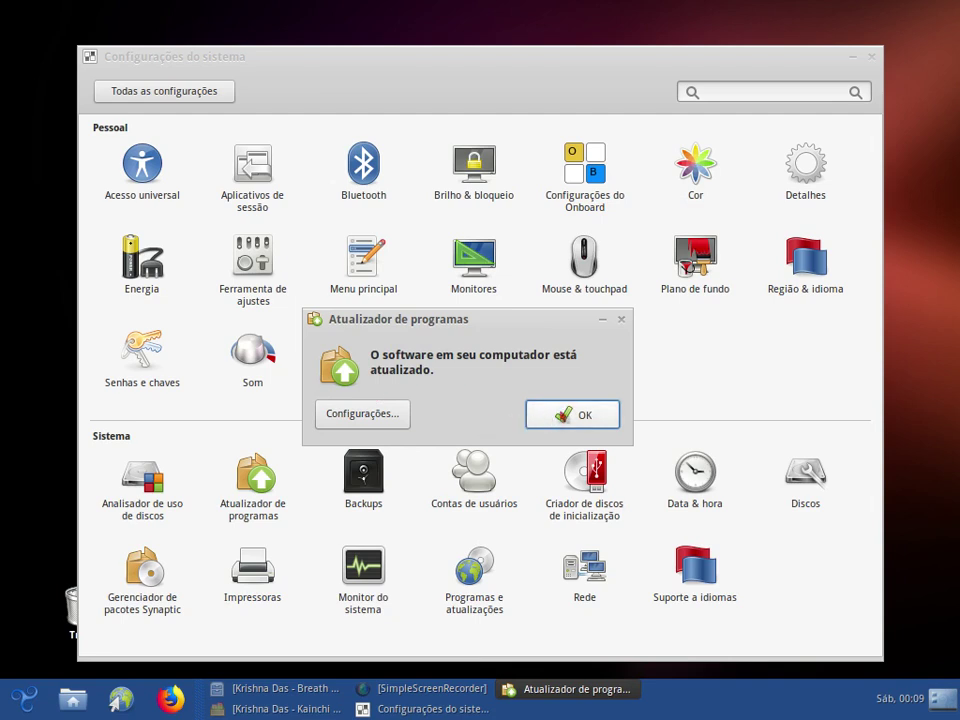
left_click(585, 412)
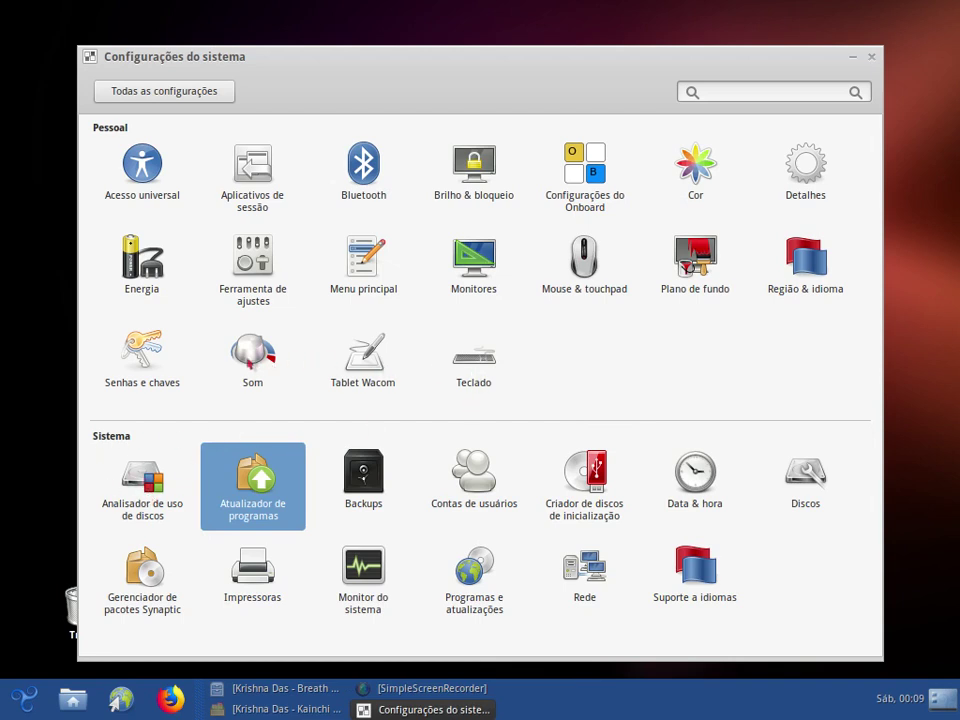
Look through the available desktop wallpapers without choosing one and return to the full settings overview.
left_click(735, 258)
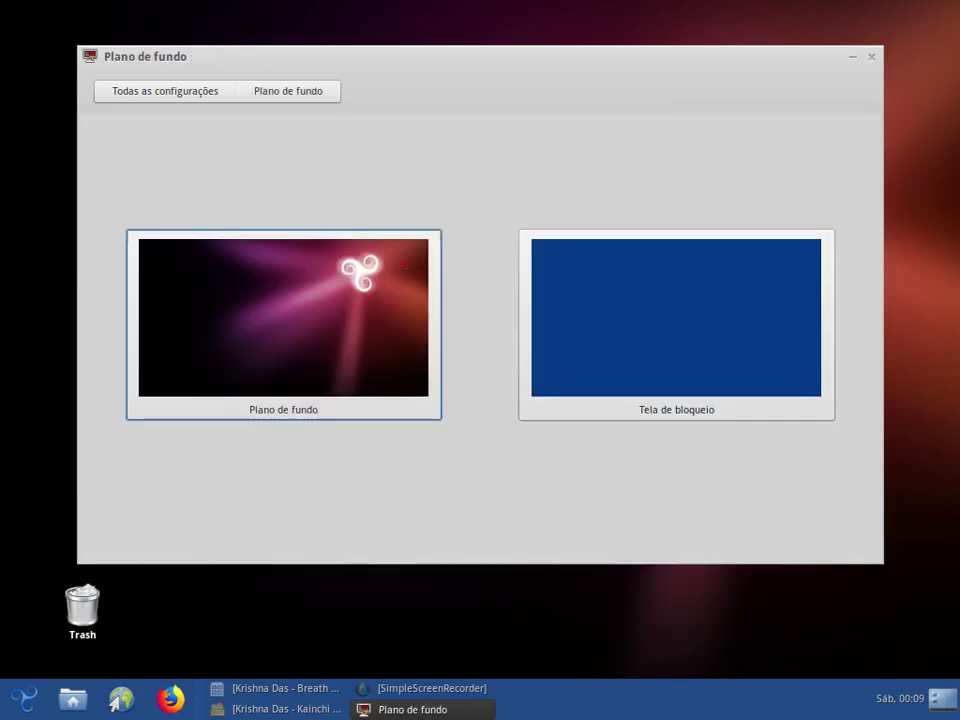
left_click(285, 399)
scroll(434, 250, "down", 5)
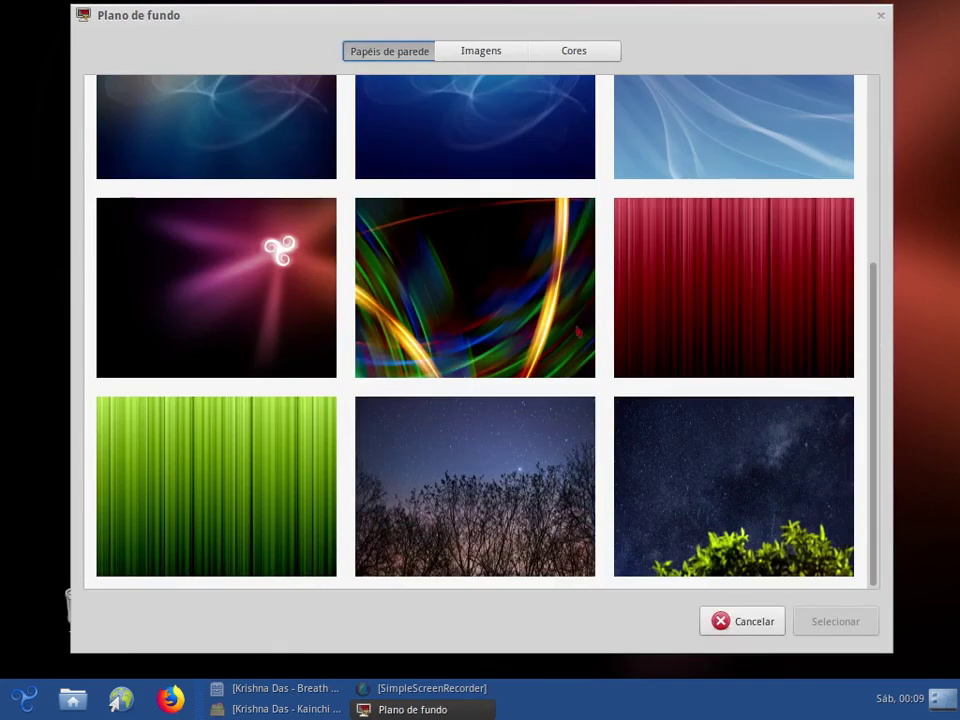
scroll(432, 500, "up", 5)
scroll(324, 376, "down", 5)
left_click(778, 621)
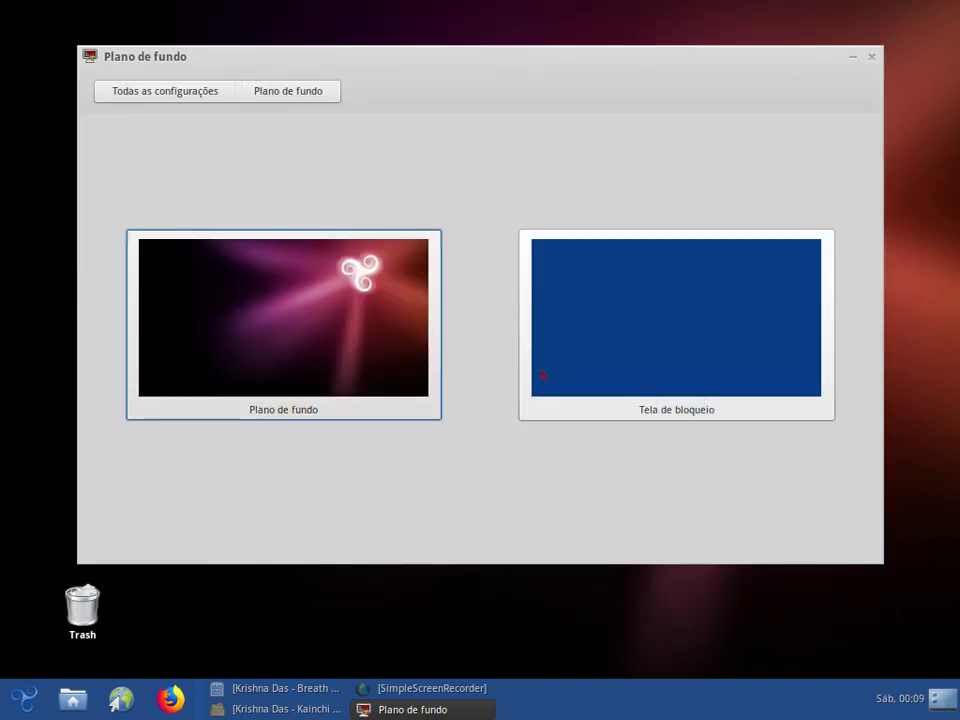
left_click(204, 92)
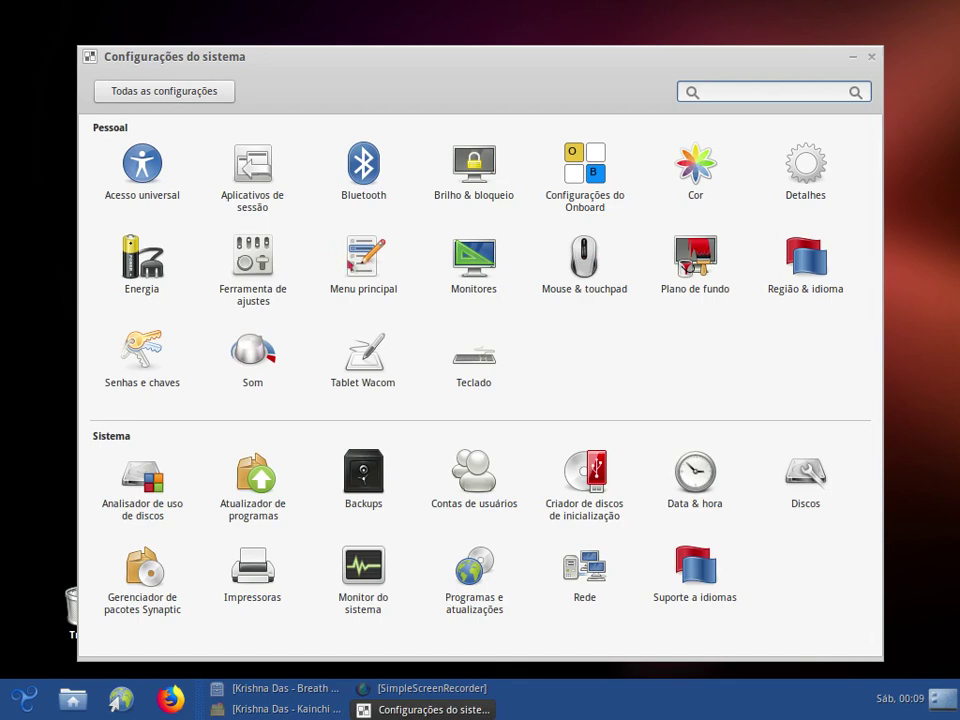
Open the main menu editor and compare its entries with the desktop's applications menu.
left_click(364, 251)
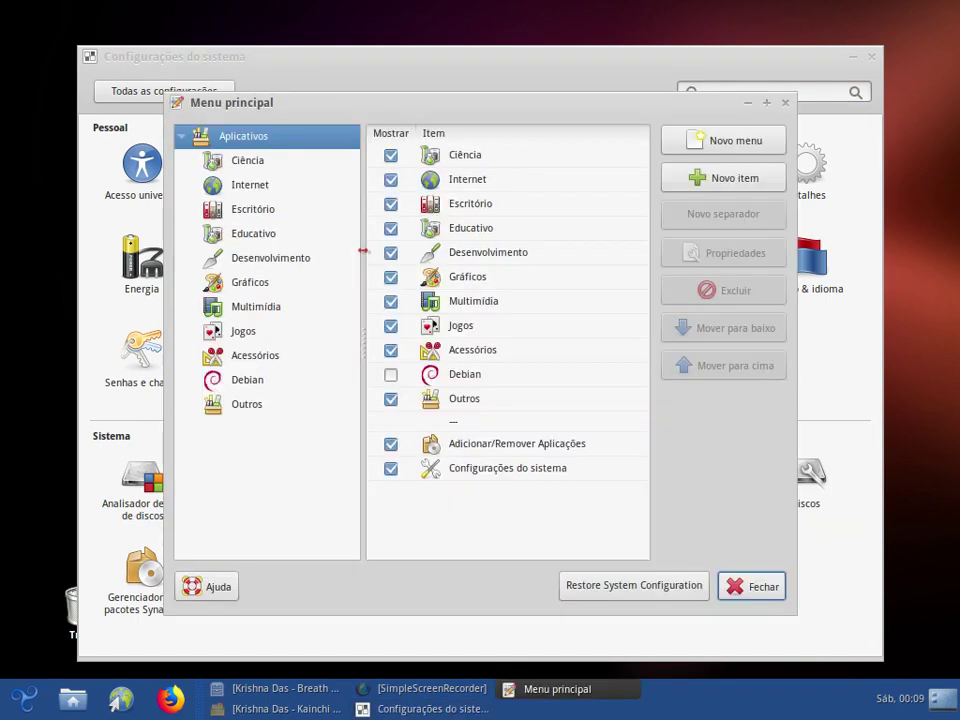
left_click(24, 698)
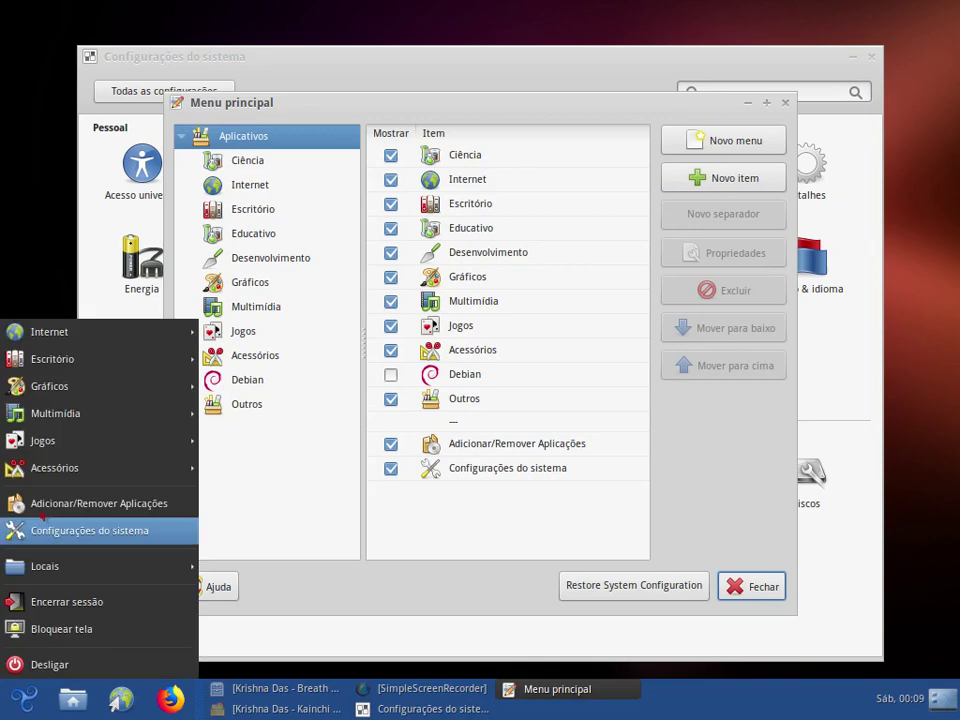
left_click(503, 120)
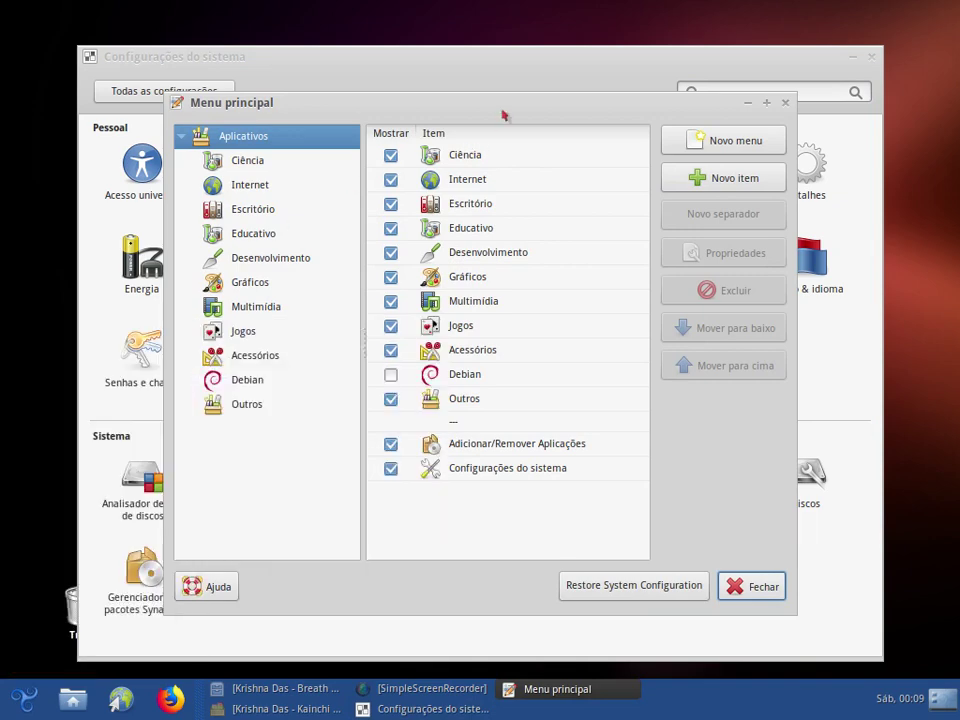
Close the main menu editor, open the tweak tool (Ferramenta de ajustes), and view its startup applications settings.
left_click(780, 597)
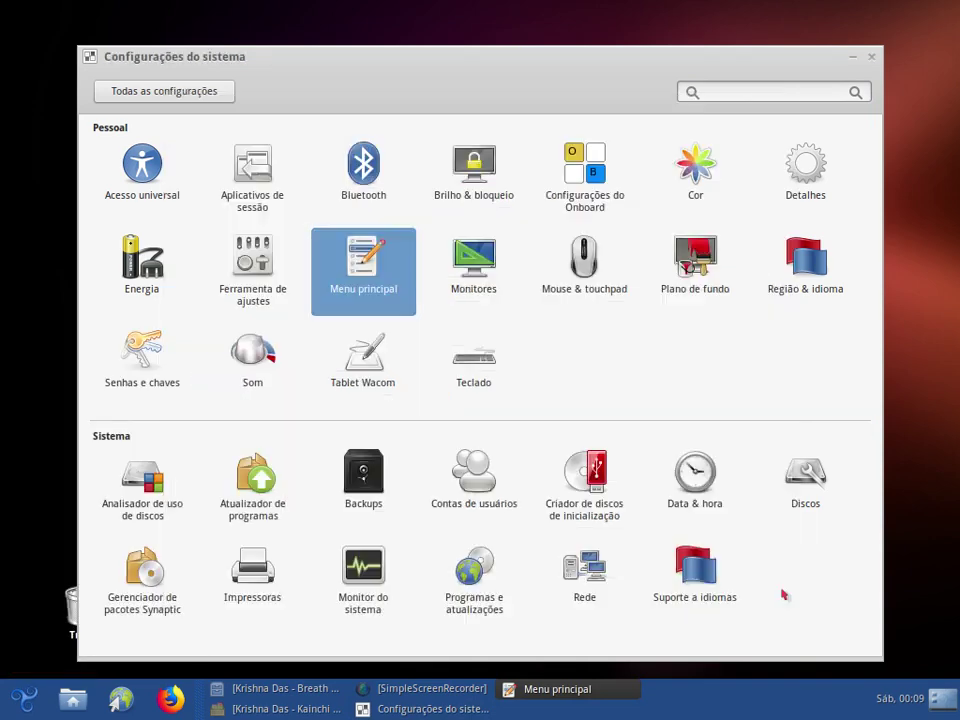
left_click(250, 262)
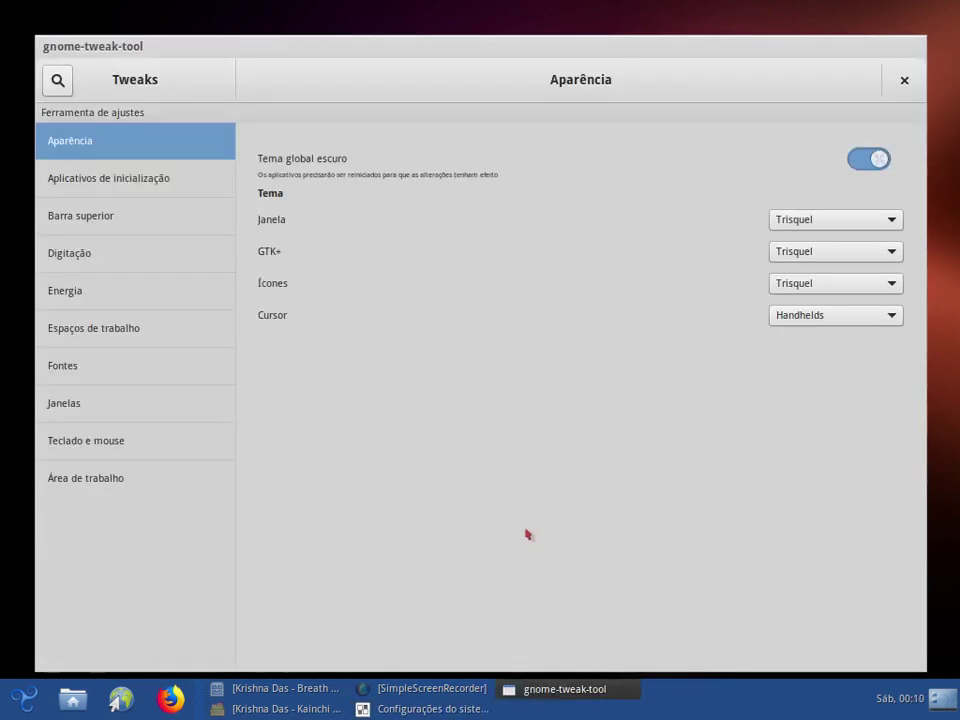
left_click(131, 183)
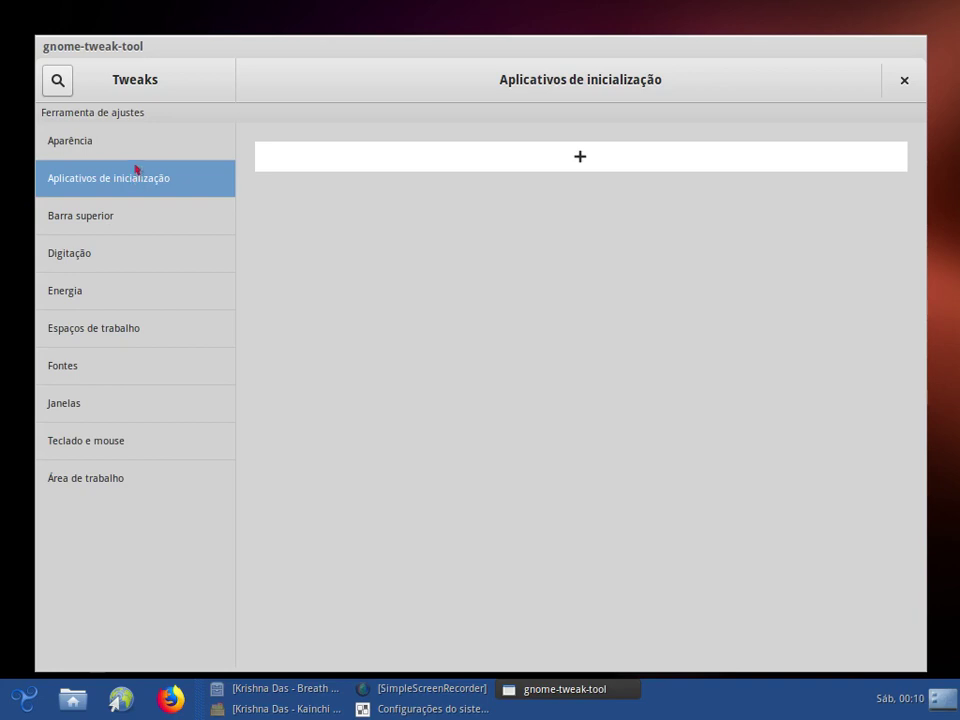
left_click(134, 153)
left_click(127, 182)
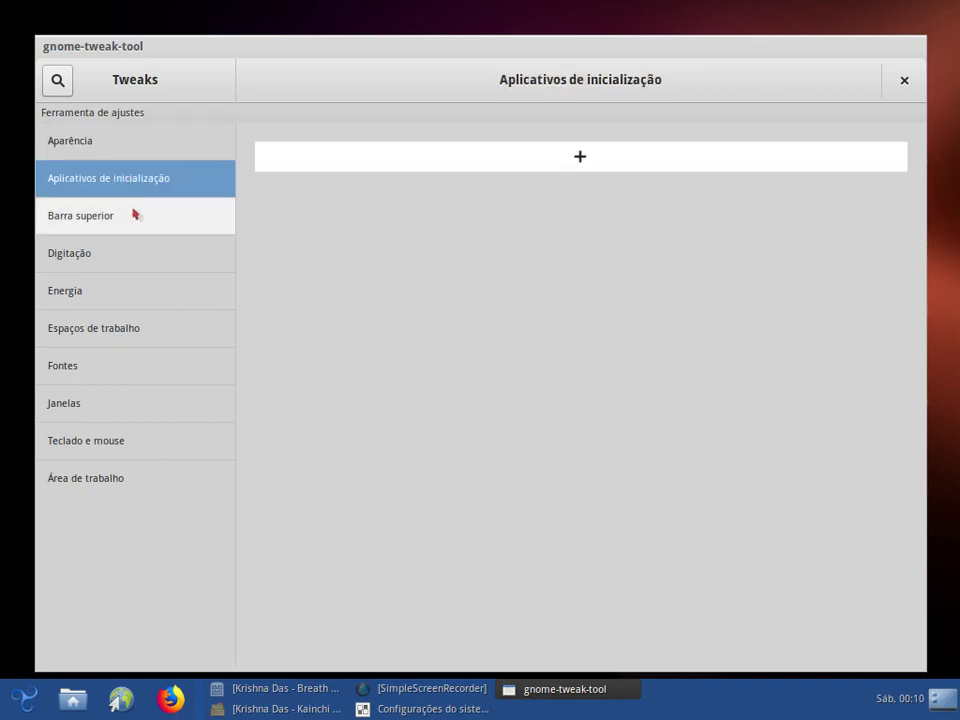
Review the tweak tool's top bar settings, switching the clock's Mostrar segundos option on and back off.
left_click(135, 212)
left_click(133, 253)
left_click(133, 228)
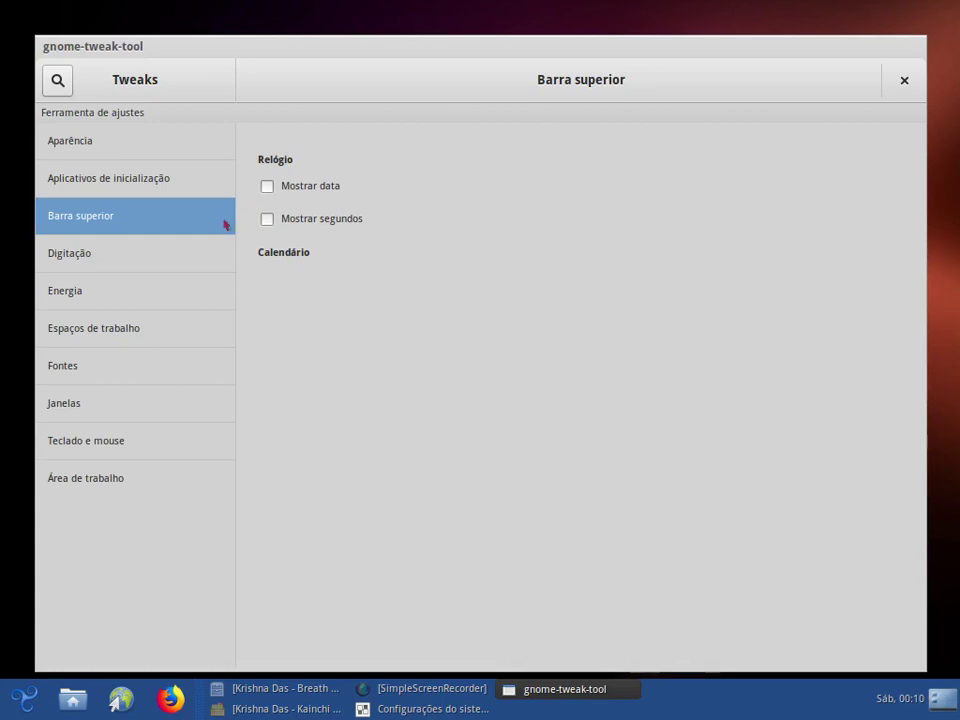
left_click(268, 220)
left_click(268, 222)
Look through the typing, power, and workspace settings of the tweak tool.
left_click(60, 256)
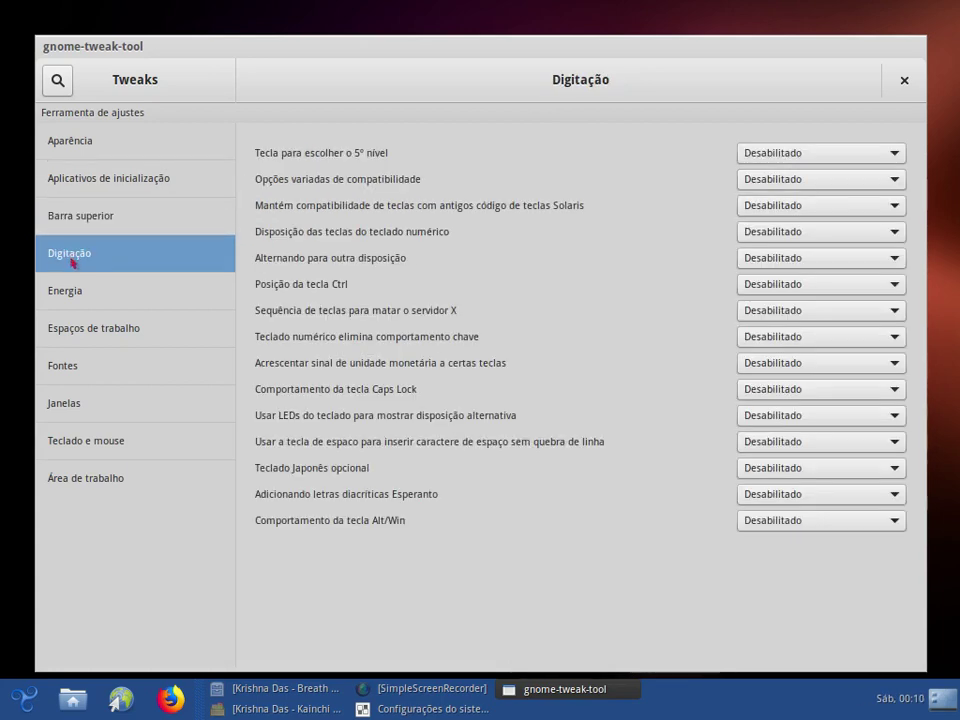
left_click(80, 293)
left_click(86, 336)
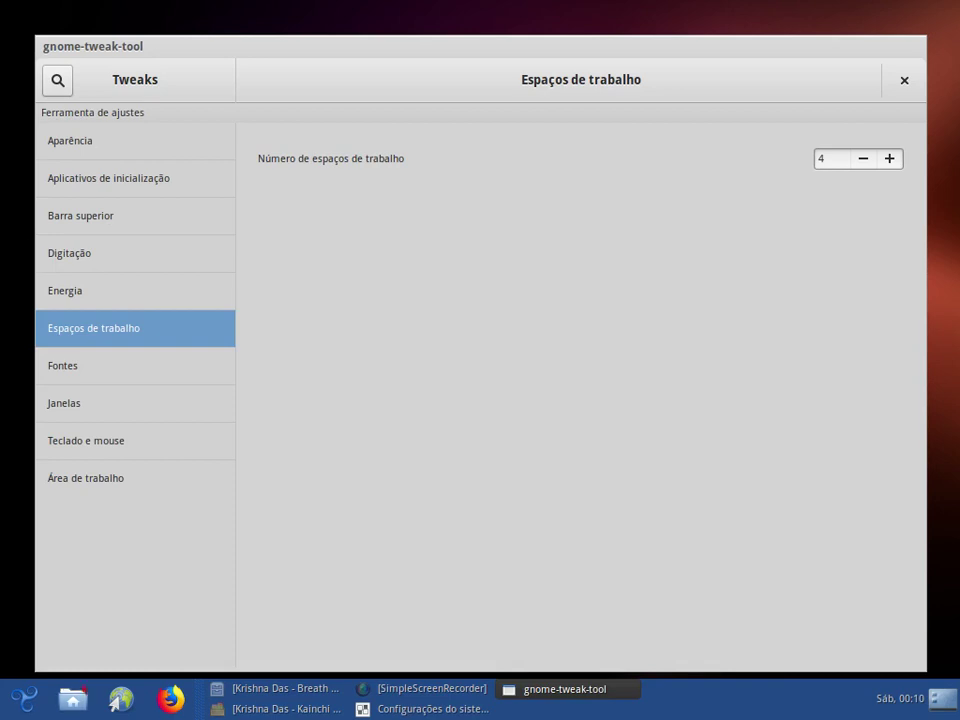
Add the workspace switcher (Alternador de áreas de trabalho) to the panel and try switching to the second workspace and back.
right_click(721, 706)
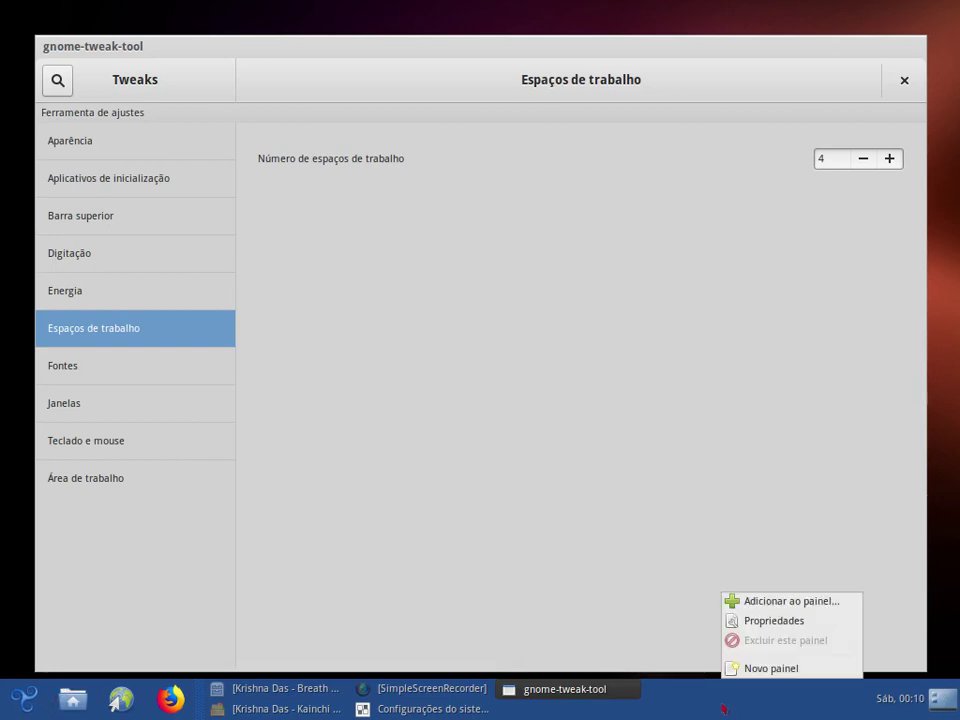
left_click(775, 604)
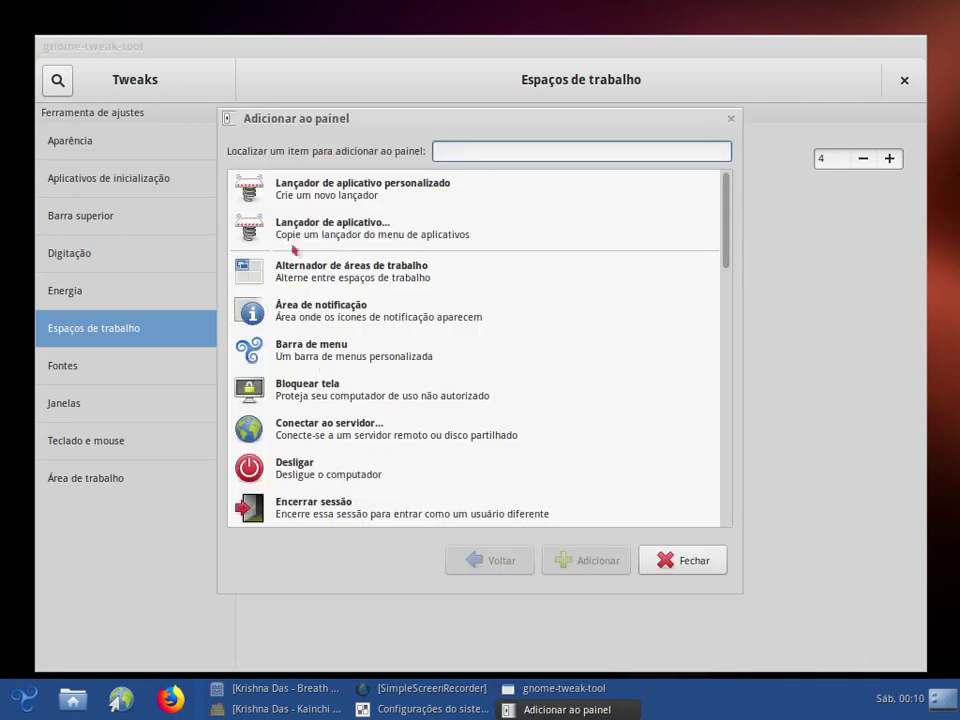
left_click(326, 274)
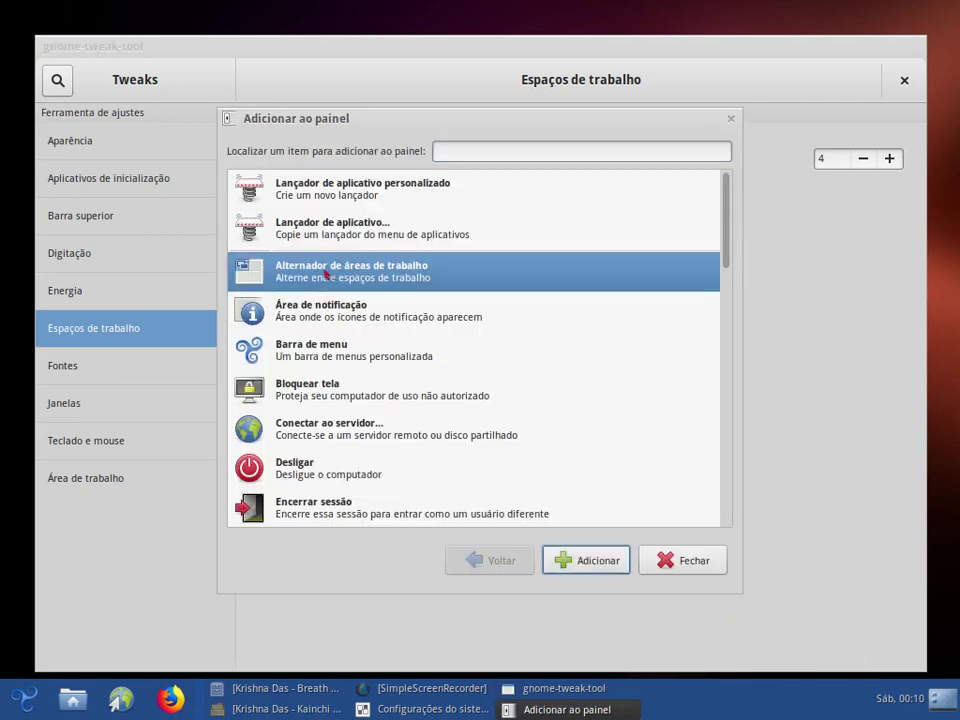
left_click(597, 561)
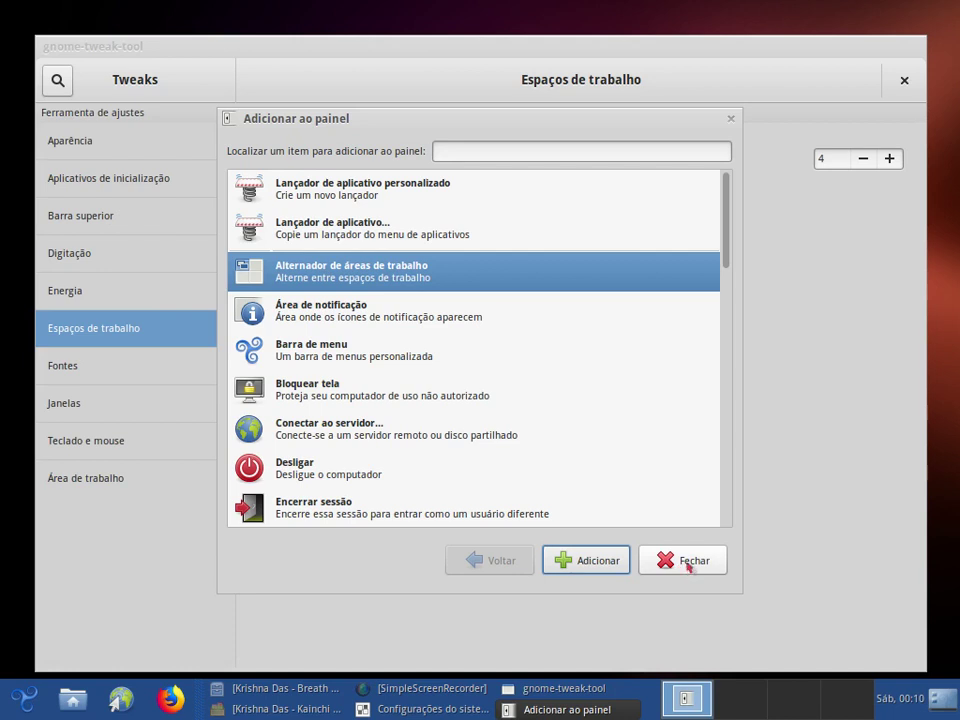
left_click(689, 564)
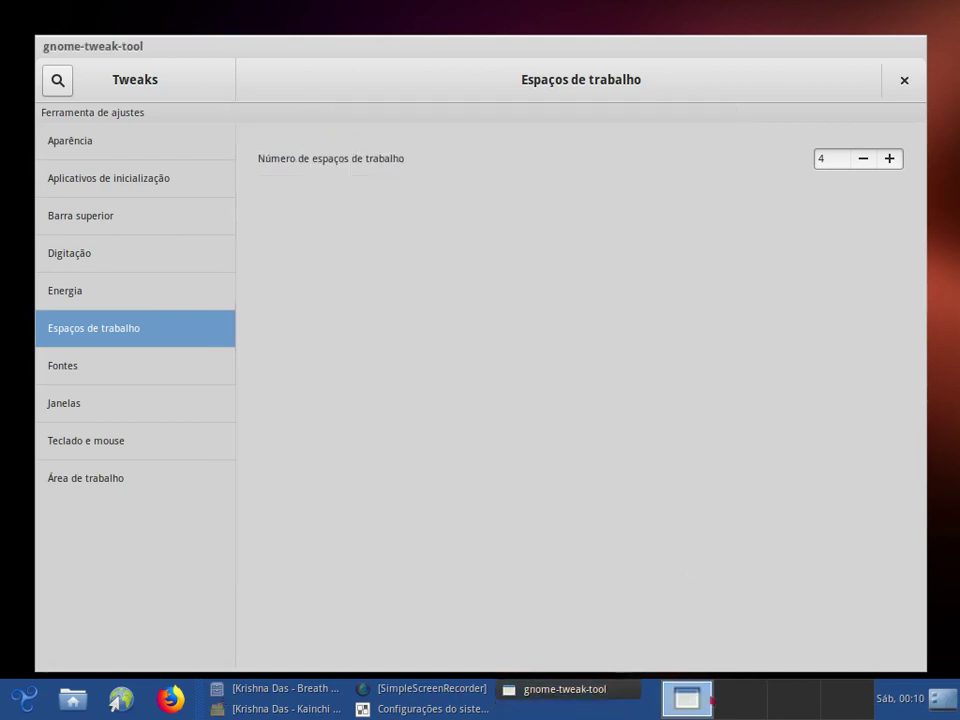
left_click(716, 700)
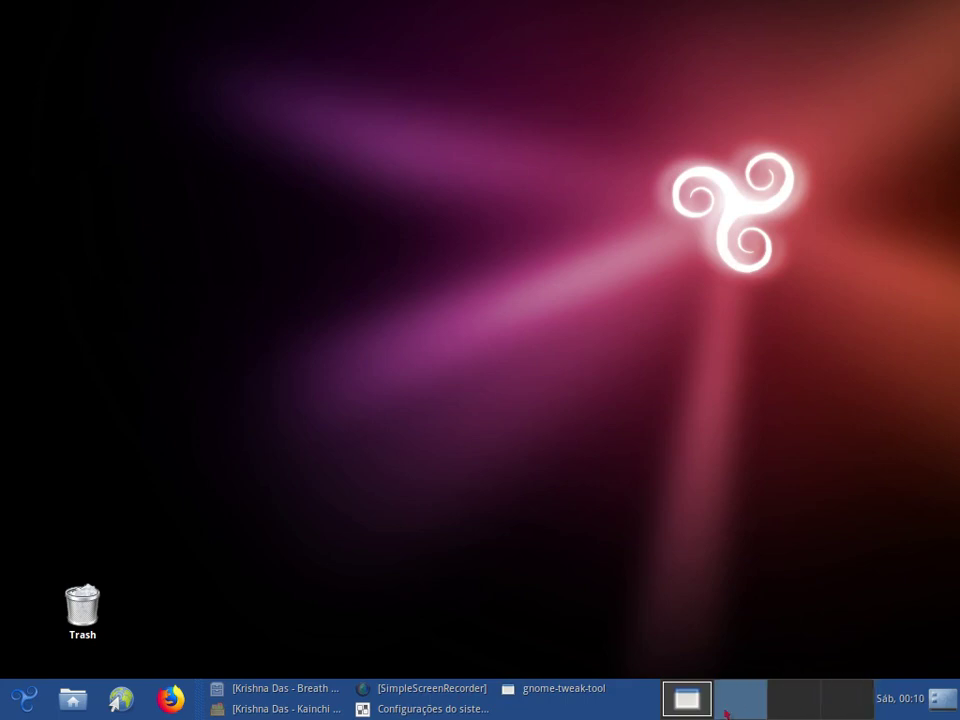
left_click(684, 704)
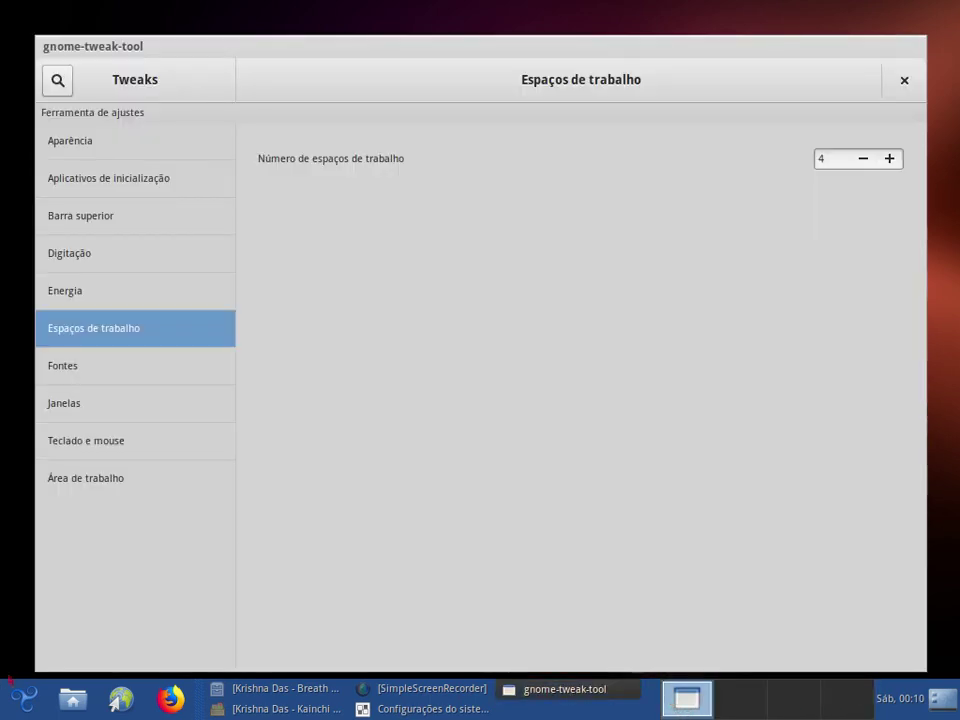
Remove the workspace switcher from the panel.
right_click(745, 709)
left_click(745, 709)
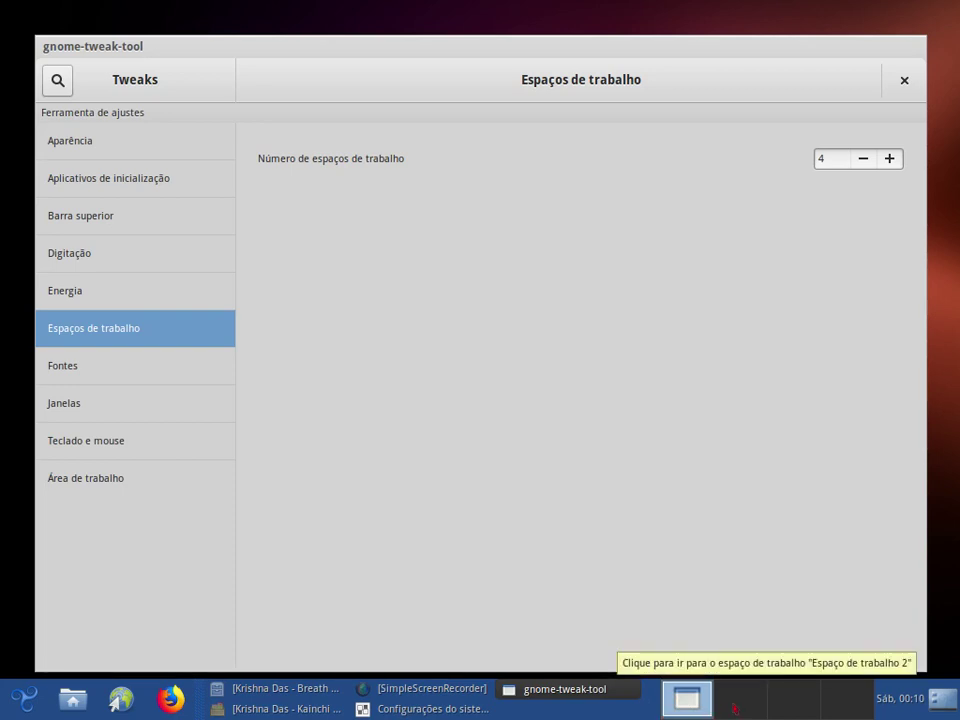
right_click(734, 708)
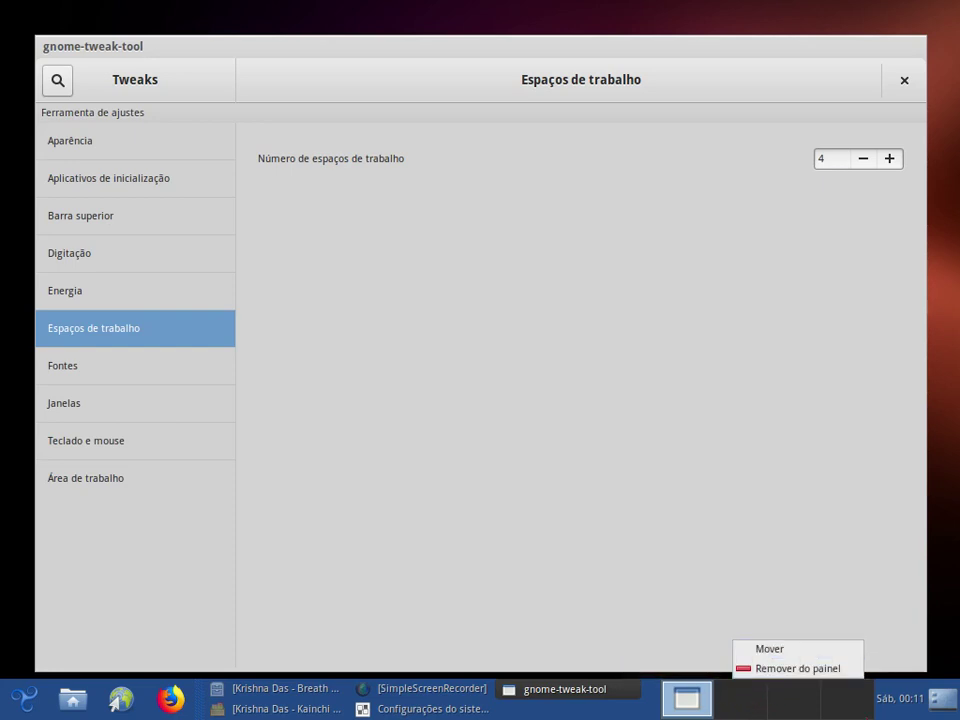
left_click(776, 670)
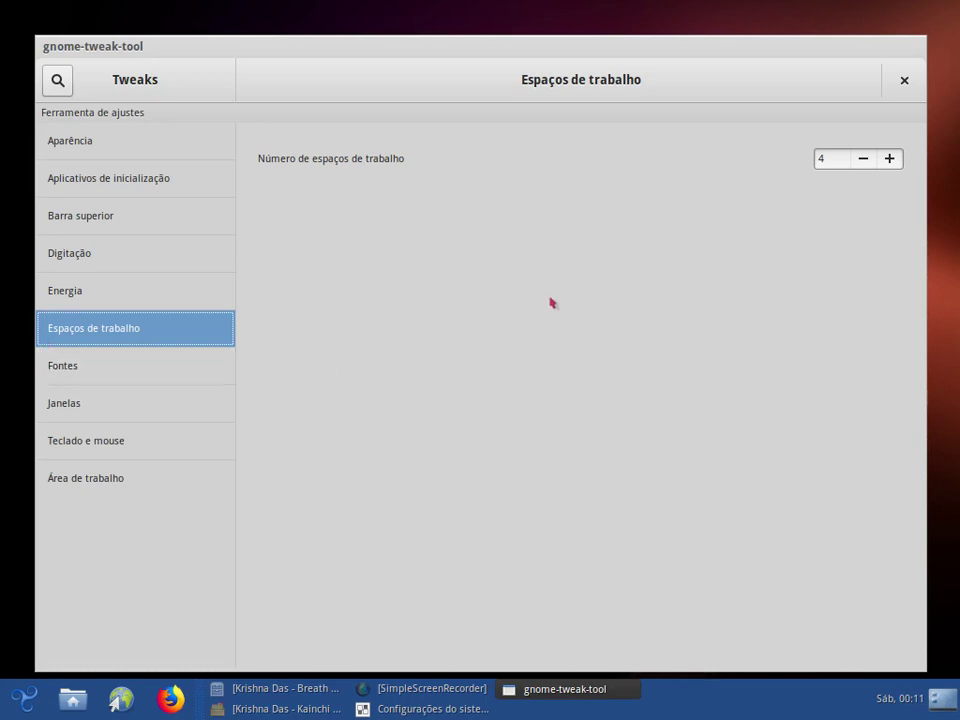
Set the number of workspaces to 2 and add the Alternador de áreas de trabalho item to the panel.
left_click(866, 162)
left_click(868, 164)
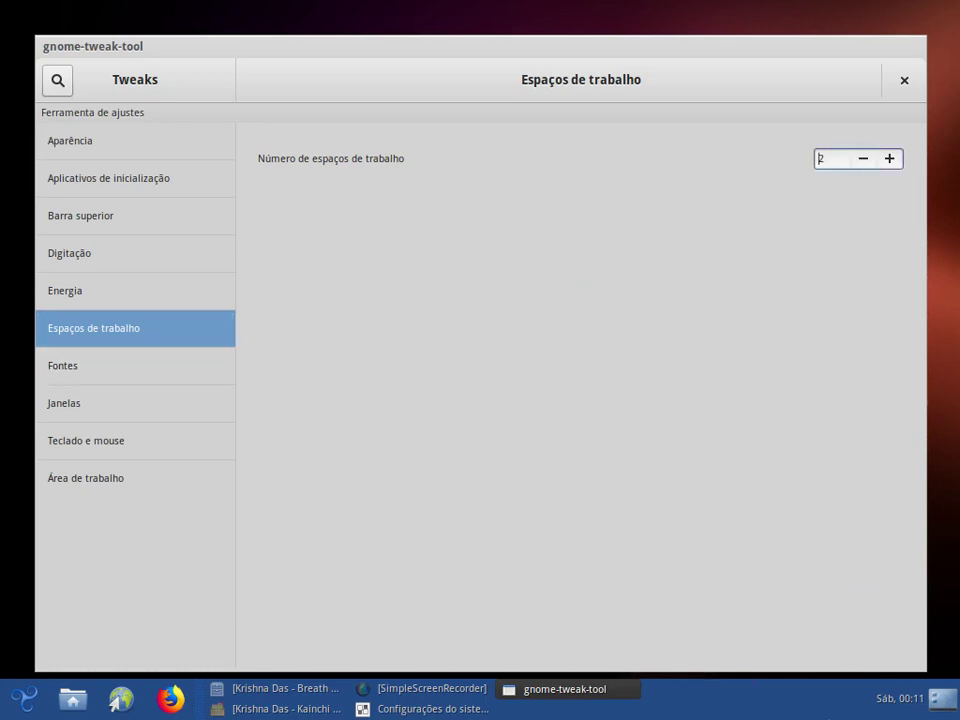
right_click(822, 711)
left_click(866, 602)
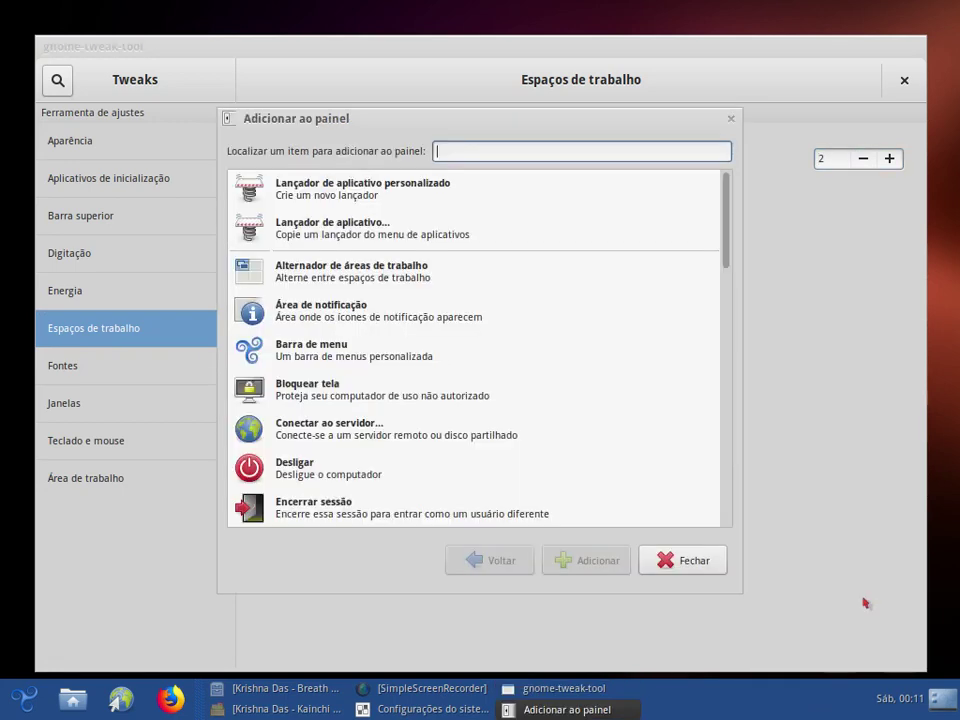
left_click(358, 280)
left_click(582, 561)
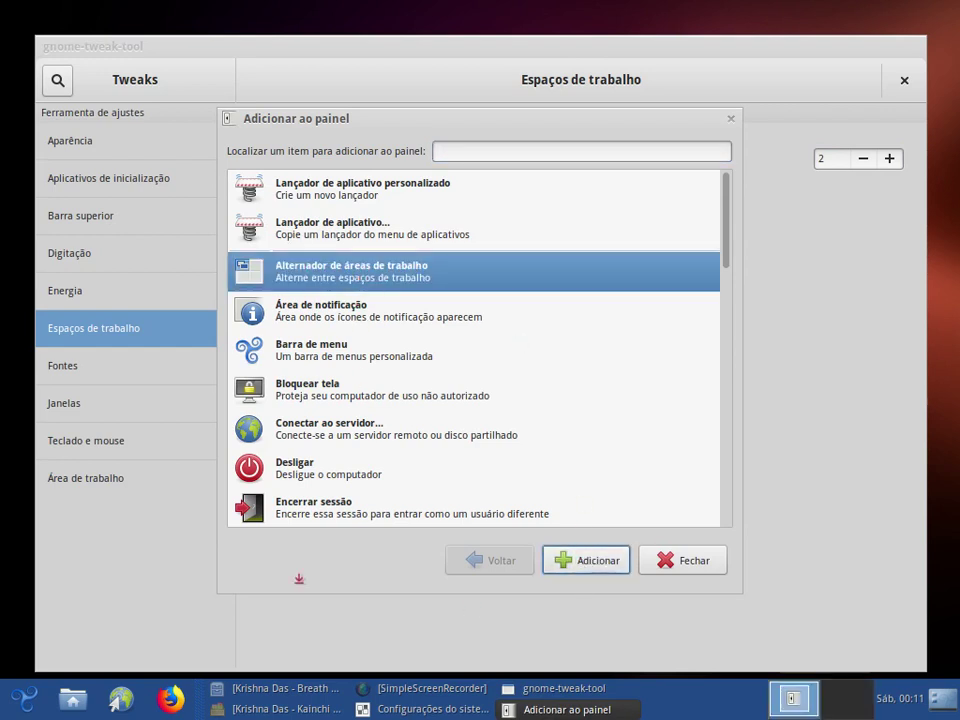
key("Escape")
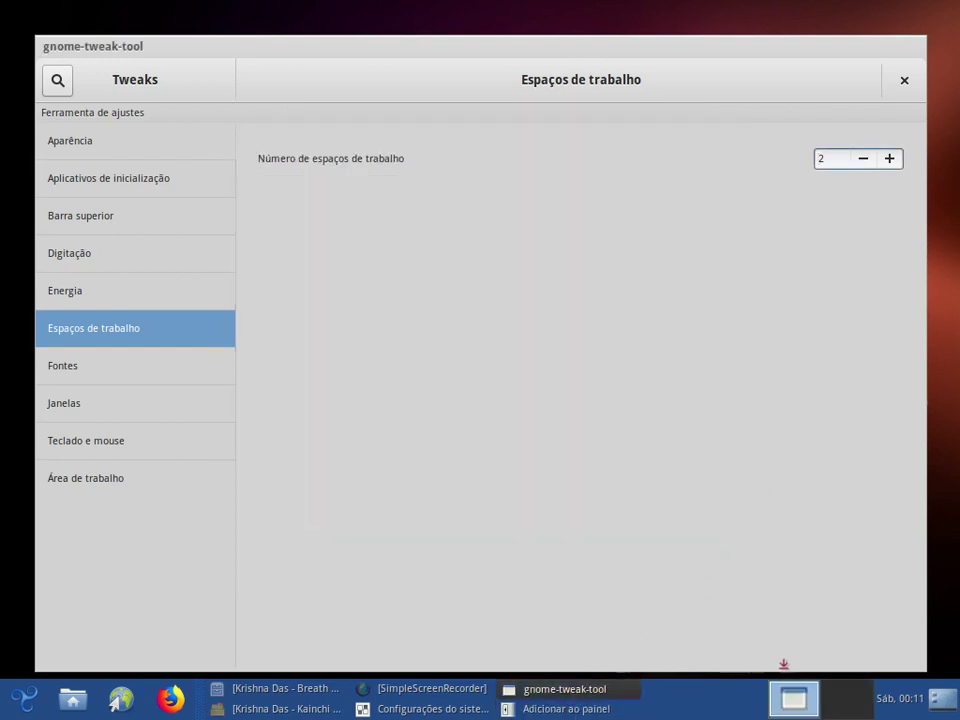
Review the font settings and the window behaviour settings in the tweak tool.
left_click(70, 368)
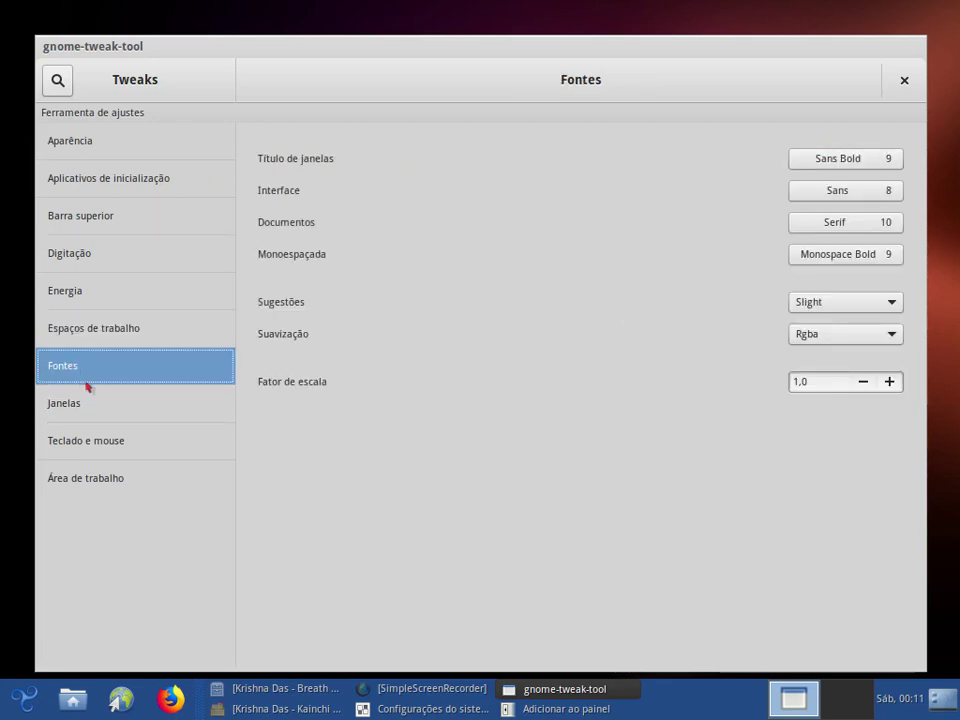
left_click(120, 332)
left_click(81, 377)
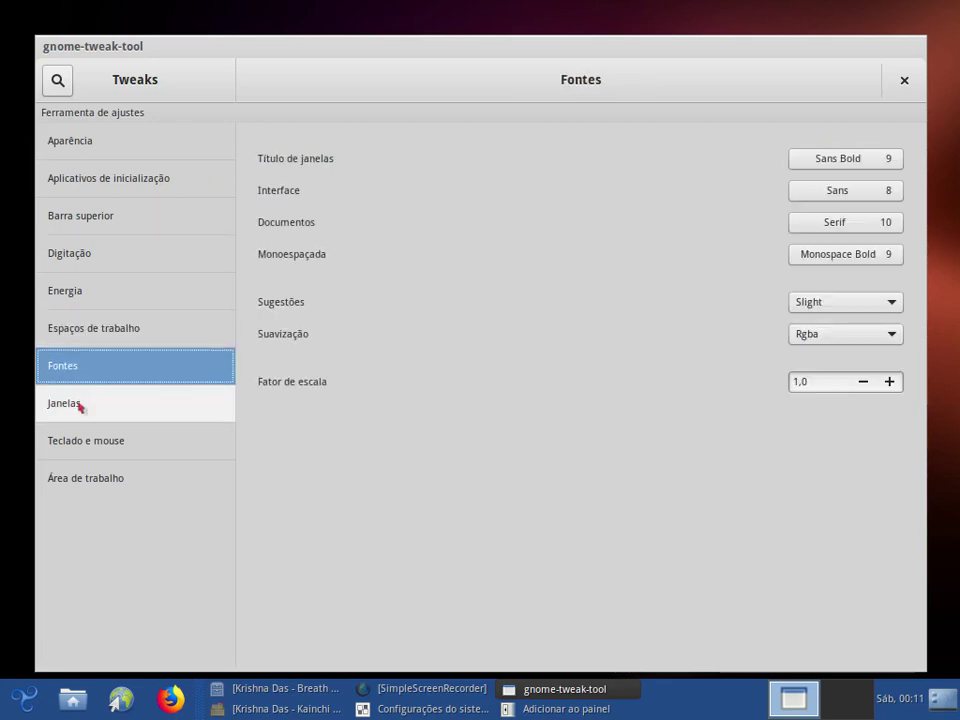
left_click(80, 406)
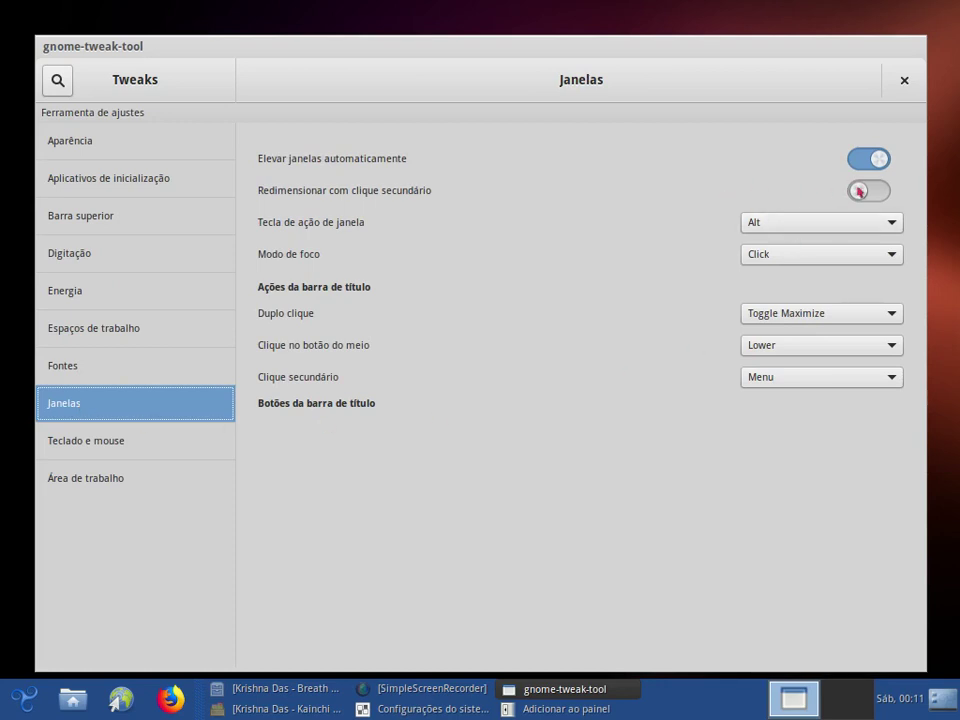
Check the available window themes under appearance, and view the keyboard and mouse and desktop settings.
left_click(154, 136)
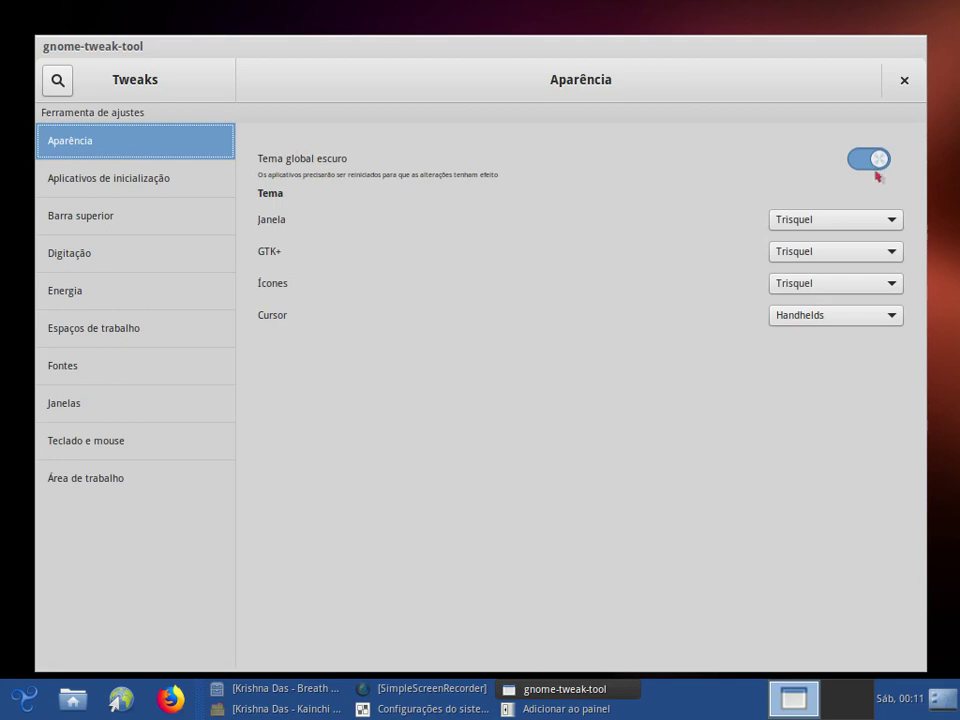
left_click(898, 224)
left_click(900, 232)
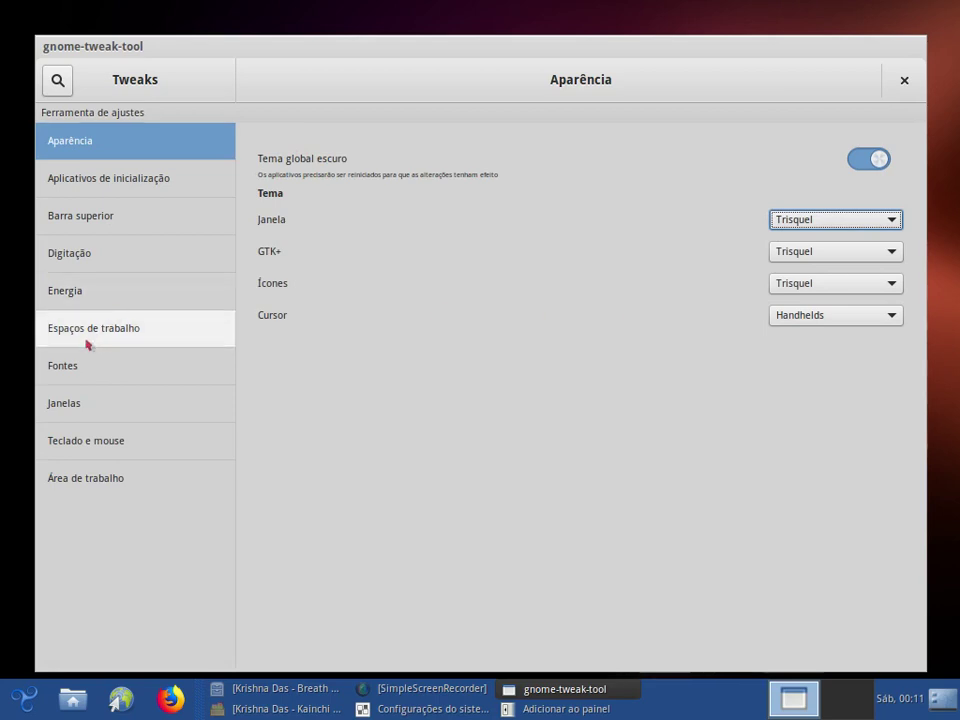
left_click(79, 447)
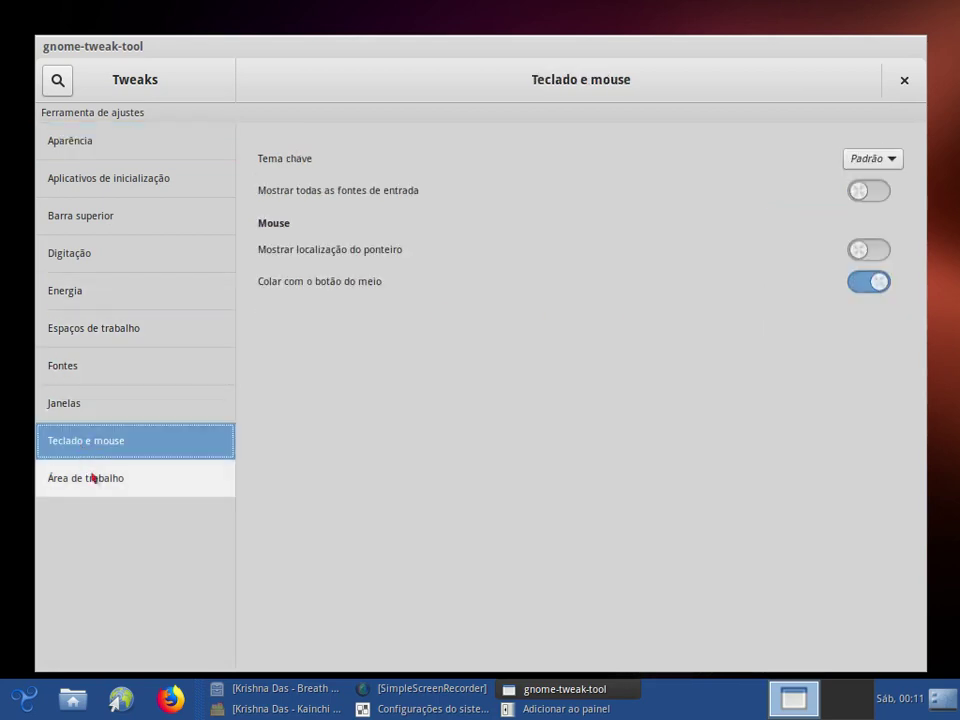
left_click(93, 479)
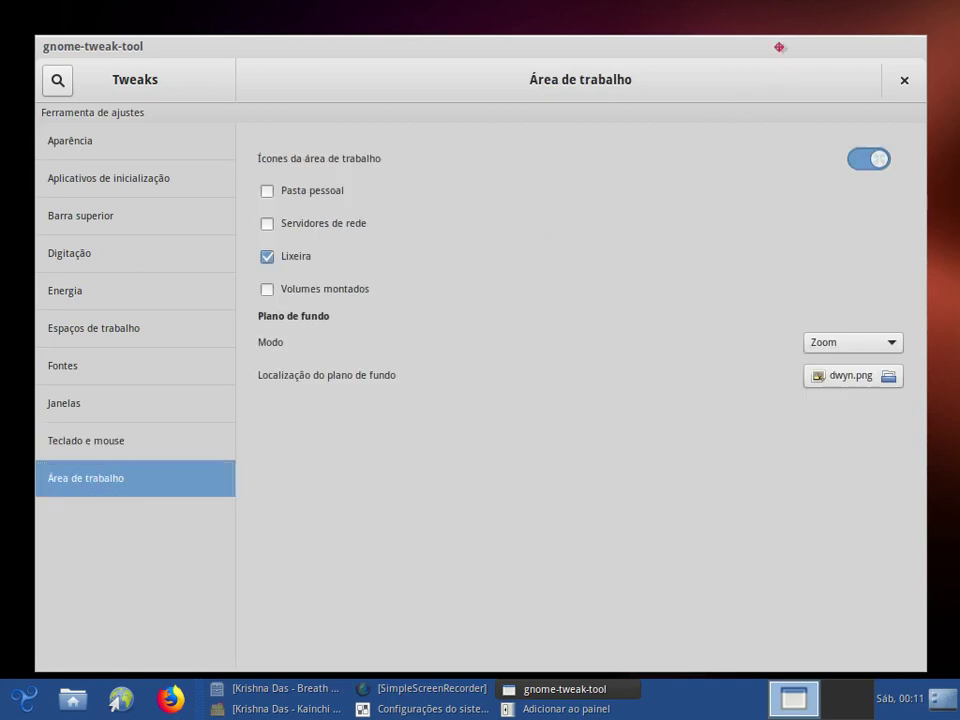
Move the tweak tool window aside to uncover the desktop's trash icon and bring up the Área de trabalho settings.
left_click_drag(780, 47, 802, 56)
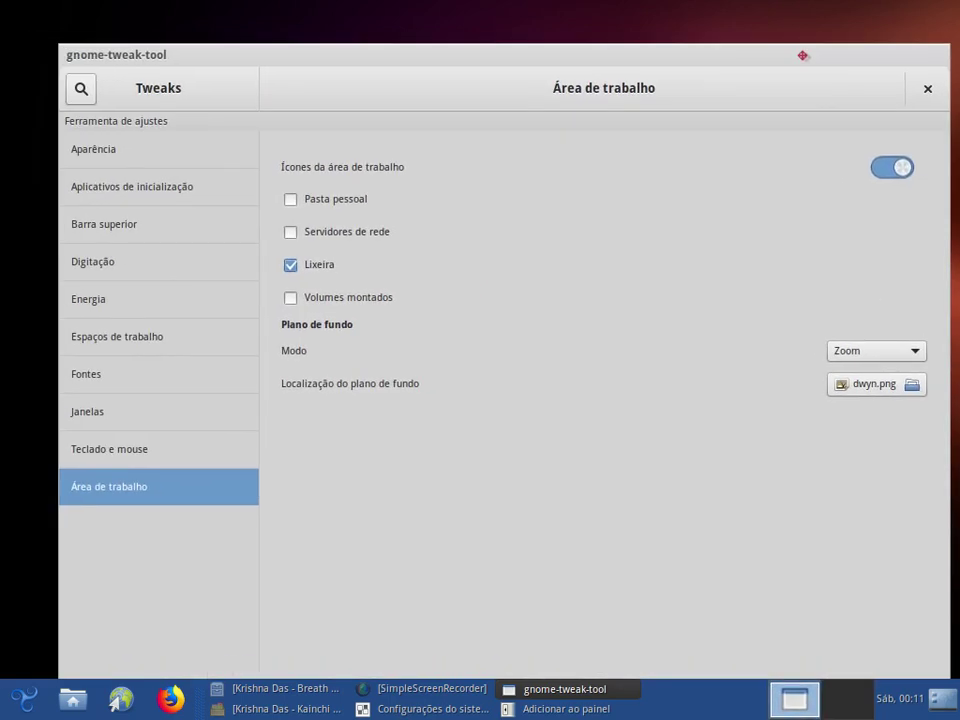
left_click(70, 198)
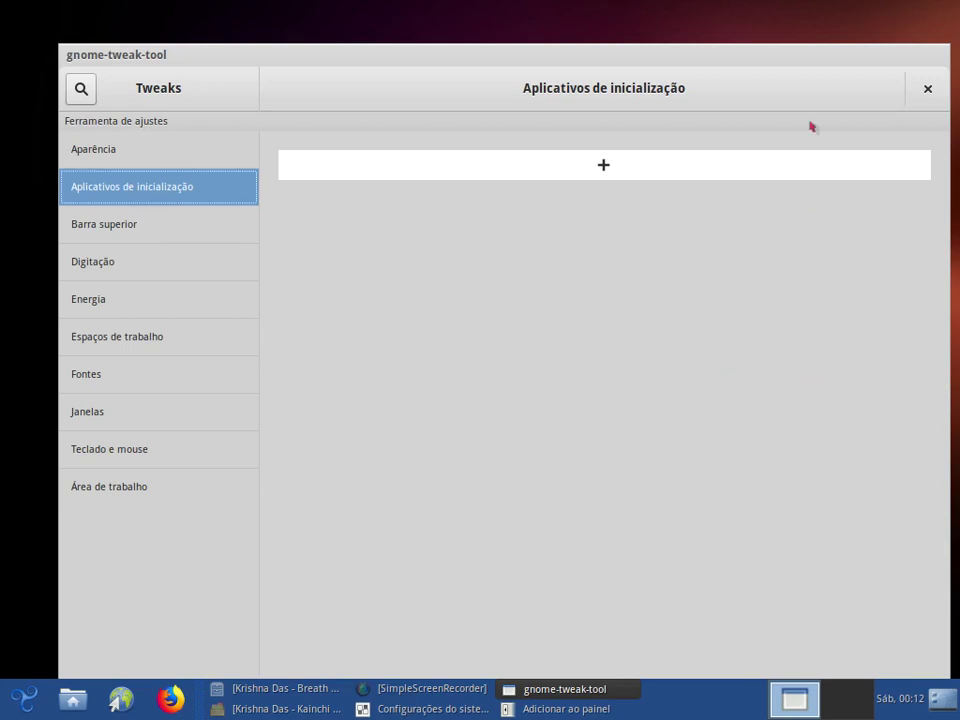
left_click_drag(821, 58, 910, 52)
left_click(168, 481)
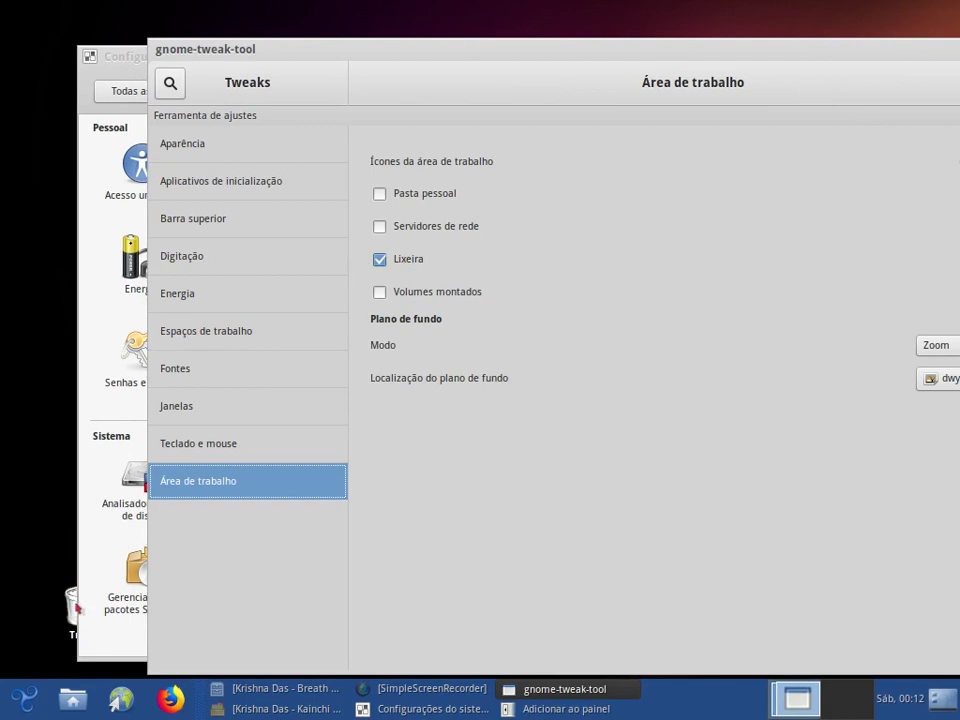
Try hiding the Lixeira desktop icon and showing the Pasta pessoal one, restore both options, and move the window back.
left_click(379, 260)
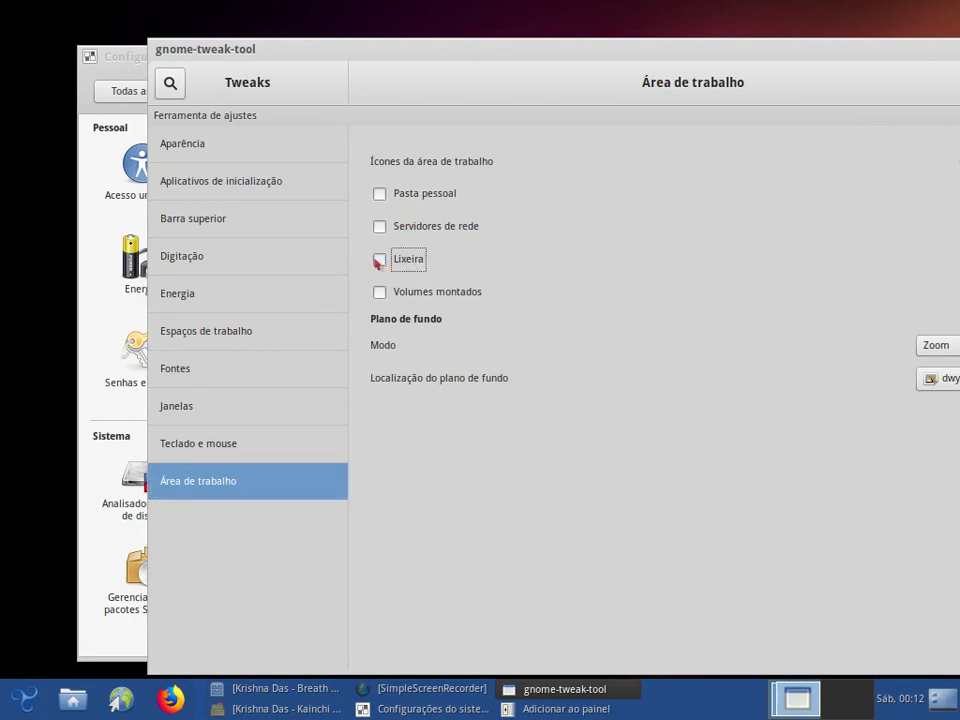
left_click(379, 193)
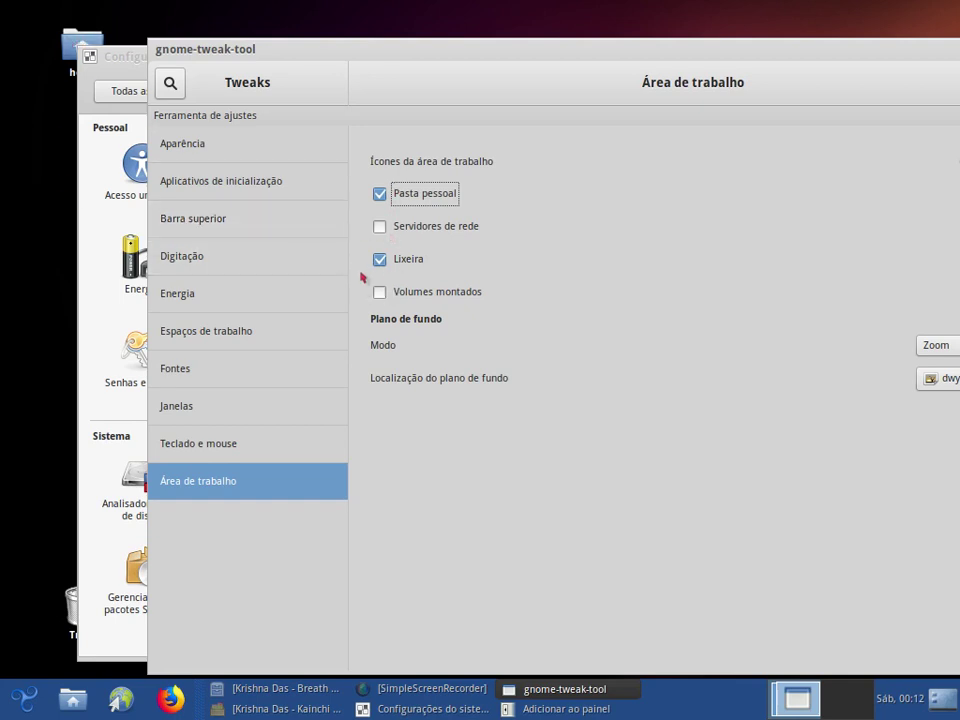
left_click(379, 193)
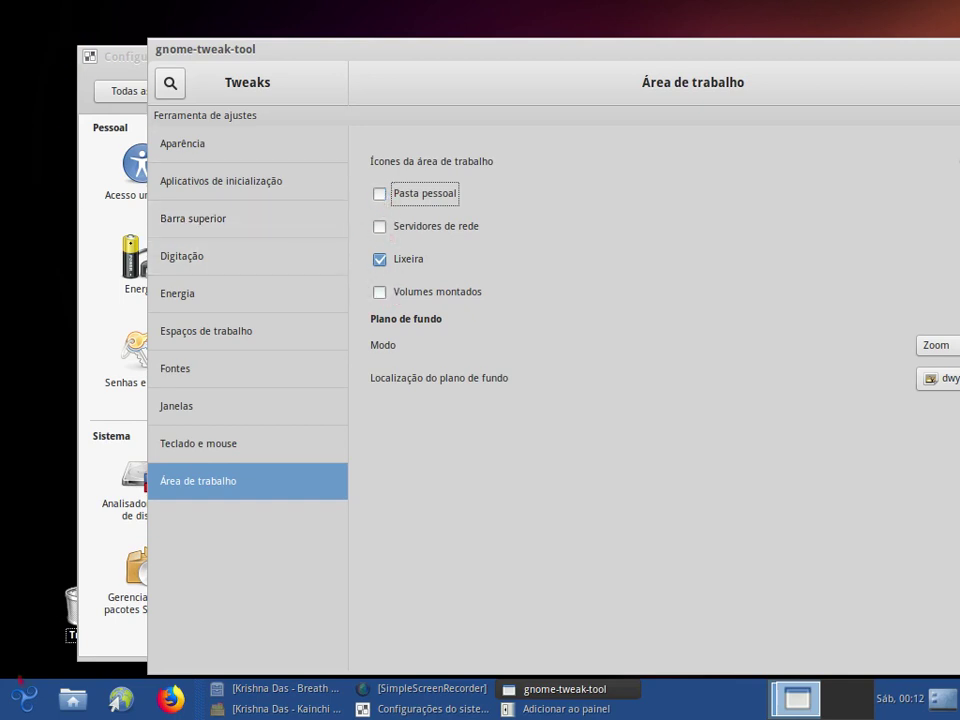
left_click_drag(758, 52, 670, 30)
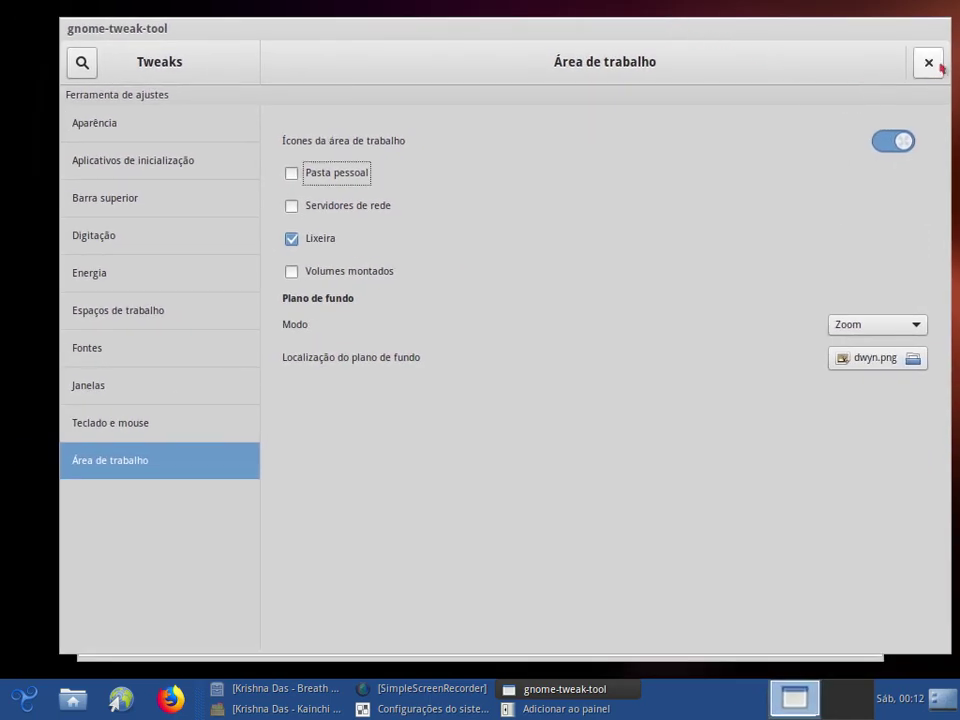
Close the tweak tool and the Adicionar ao painel dialog, and view the system overview under Detalhes.
left_click(938, 65)
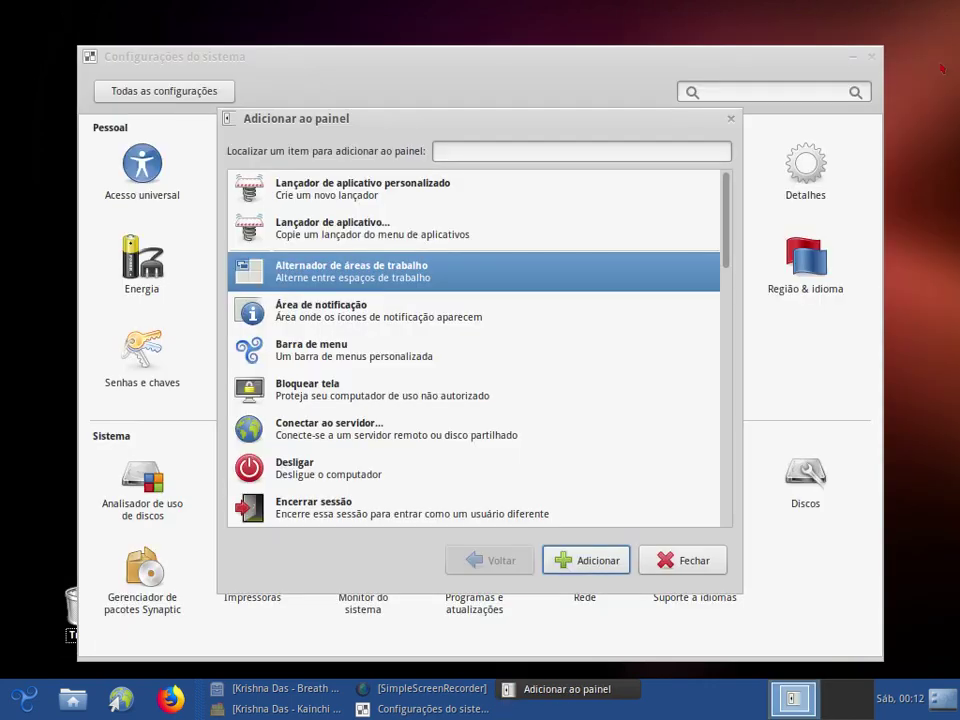
left_click(694, 563)
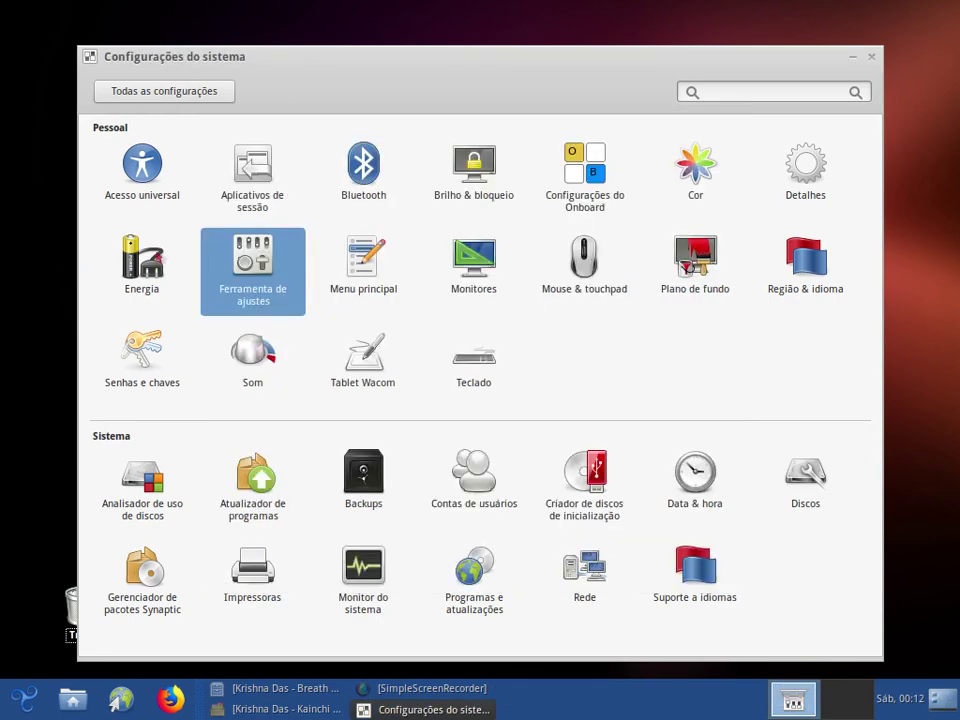
left_click(820, 195)
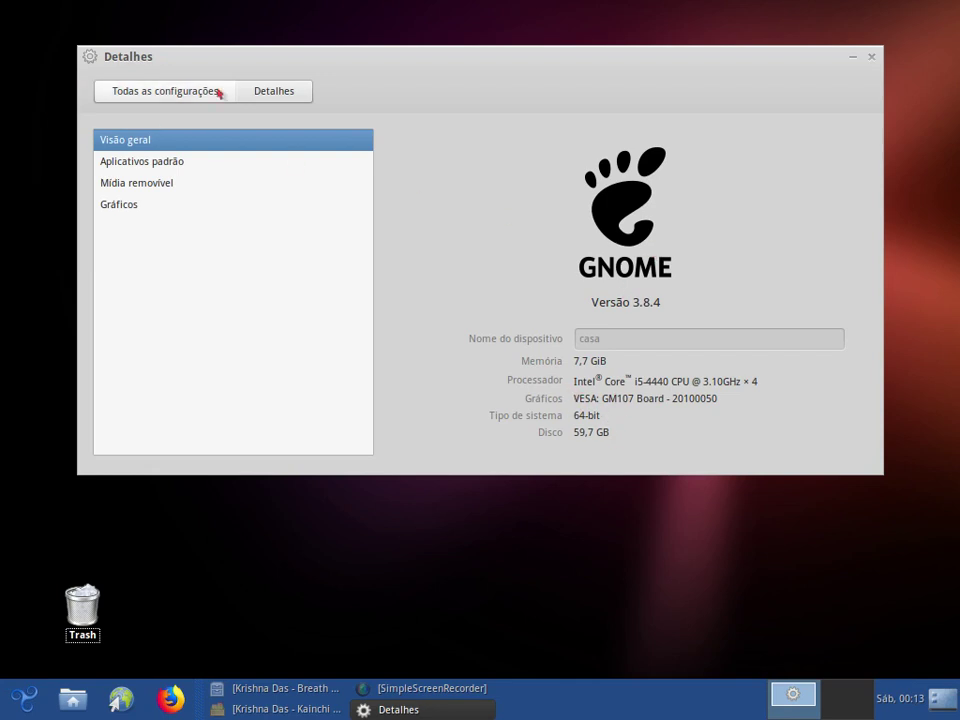
Return from Detalhes to the full settings overview and close the system settings window.
left_click(159, 93)
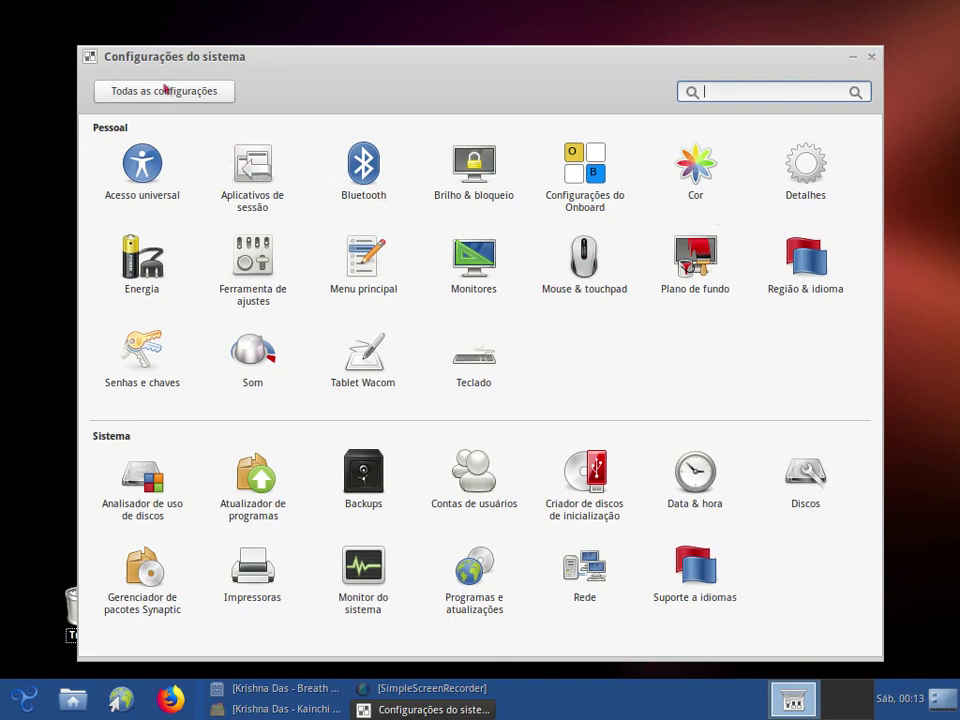
left_click(195, 93)
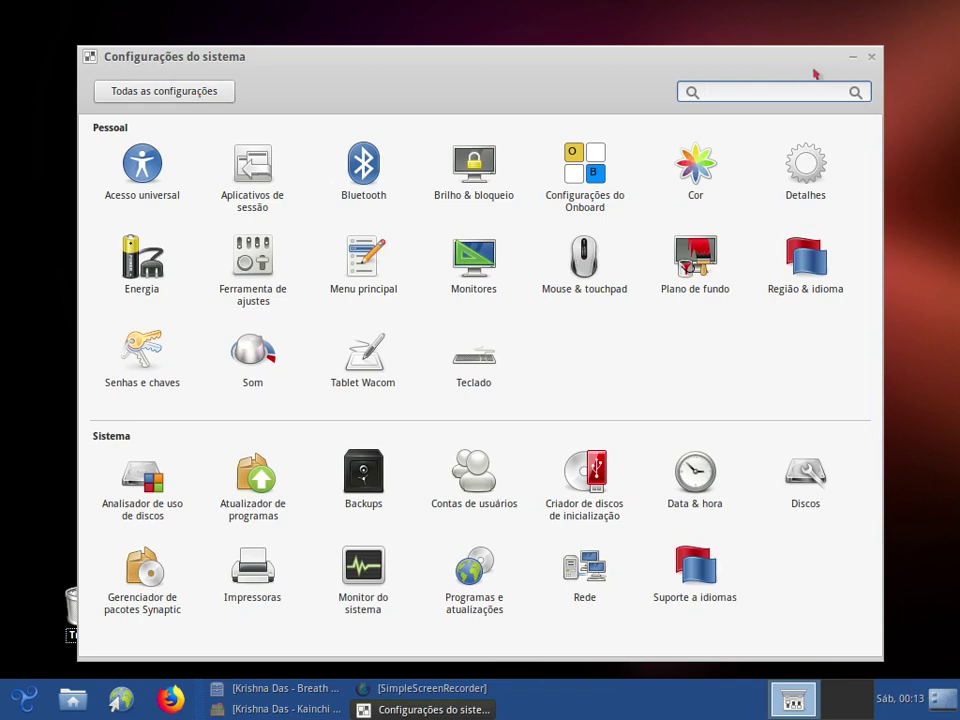
left_click(871, 57)
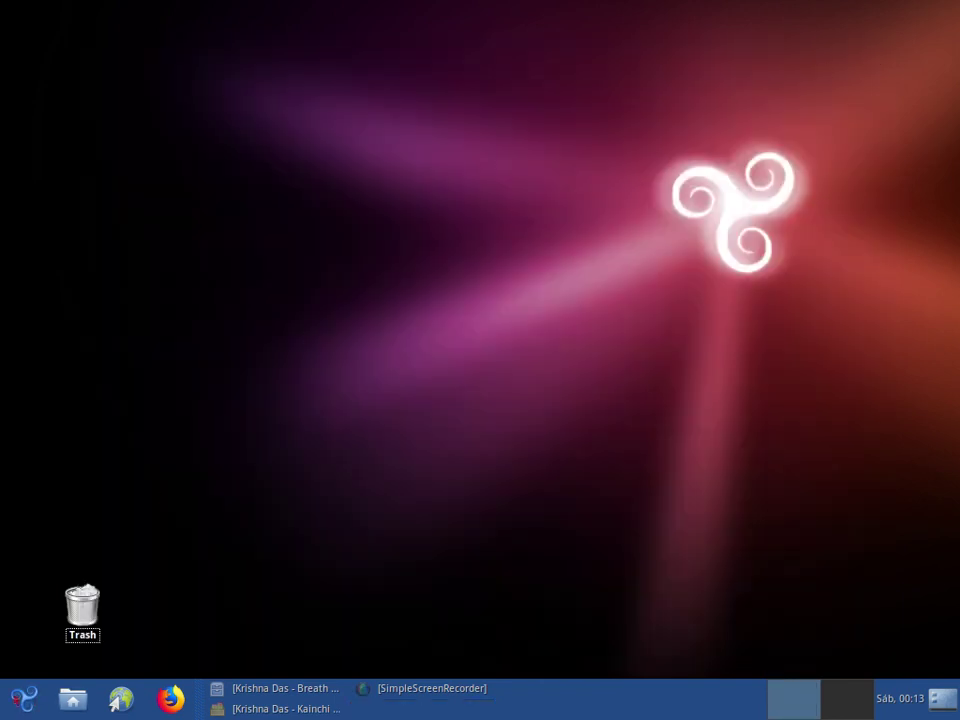
Open the bottom panel's properties and set its background to Nenhum (usar tema do sistema).
left_click(22, 697)
left_click(462, 482)
right_click(677, 712)
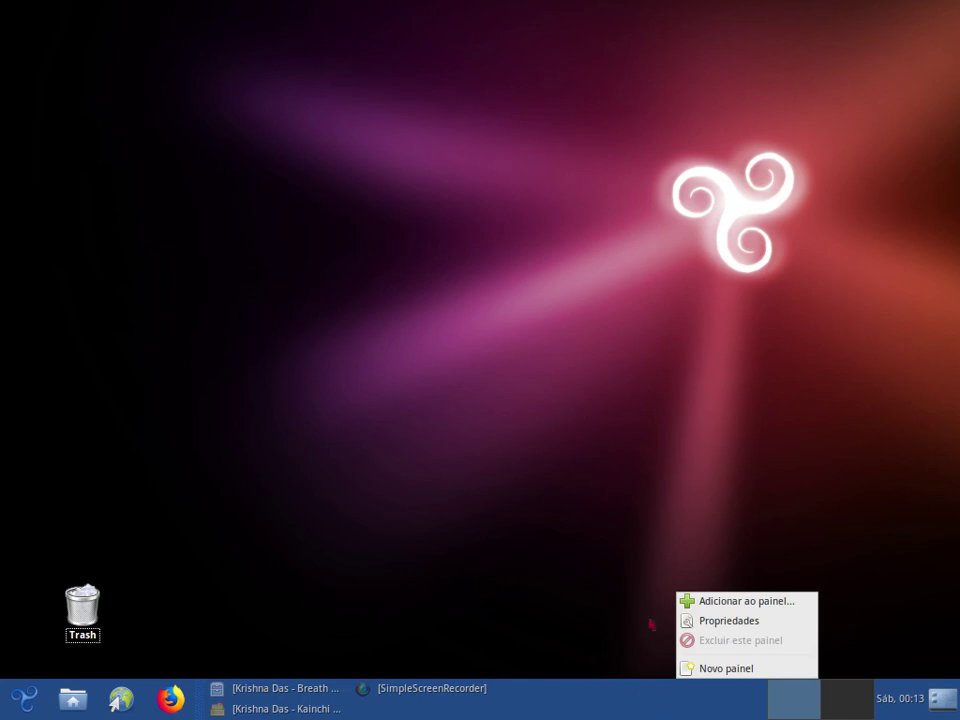
left_click(722, 622)
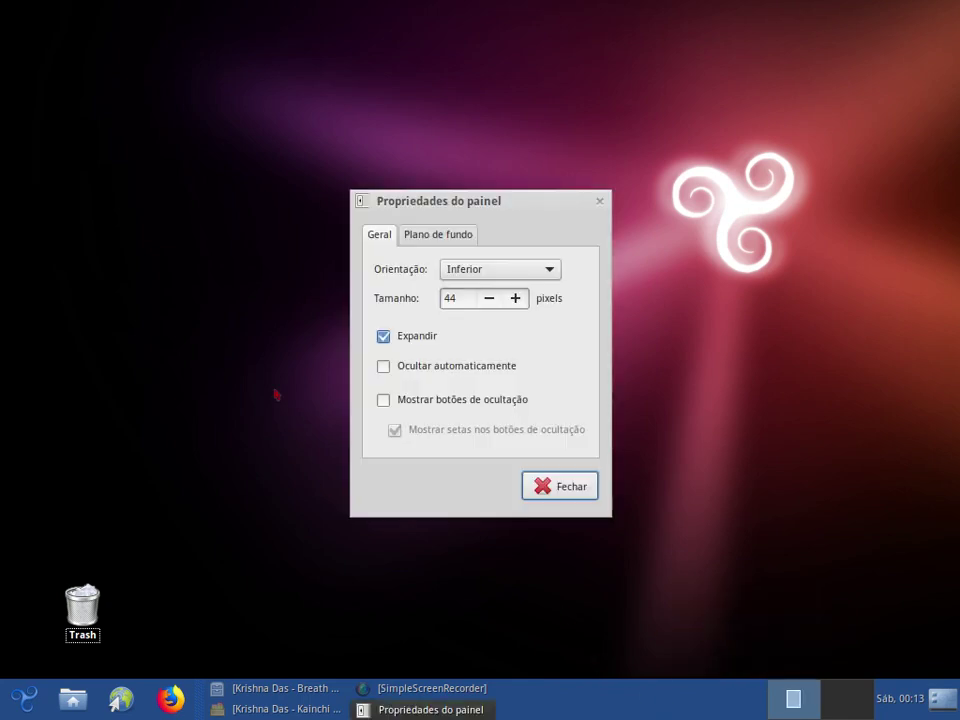
left_click(415, 235)
left_click(384, 269)
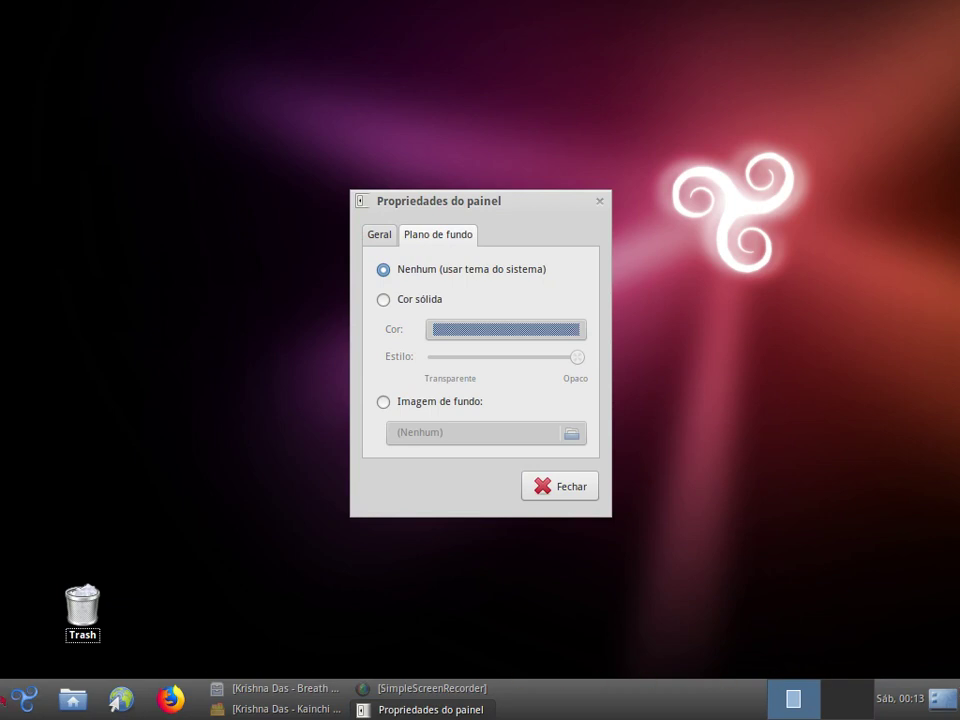
Try a partly transparent Cor sólida and the Imagem de fundo option for the panel, and restore the Nenhum background.
left_click(383, 299)
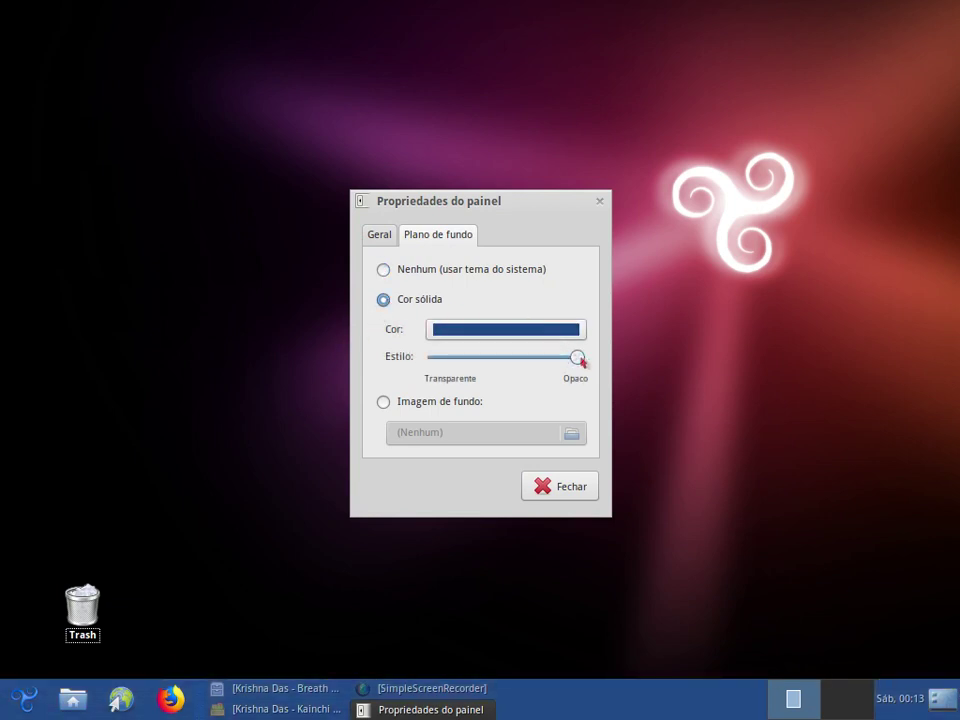
left_click_drag(577, 358, 433, 364)
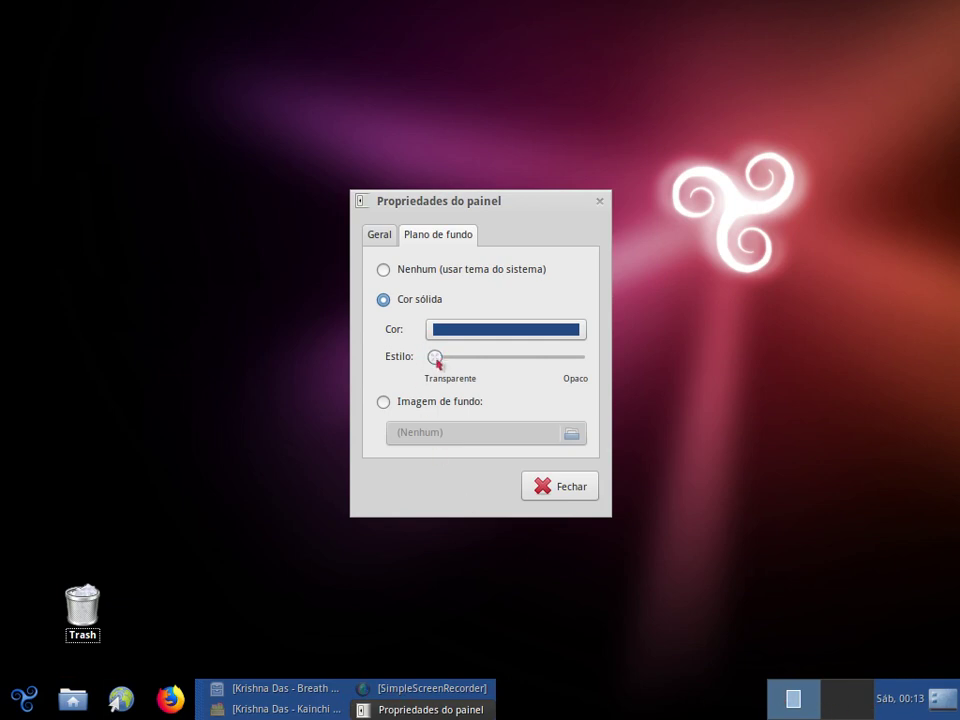
left_click_drag(437, 358, 531, 364)
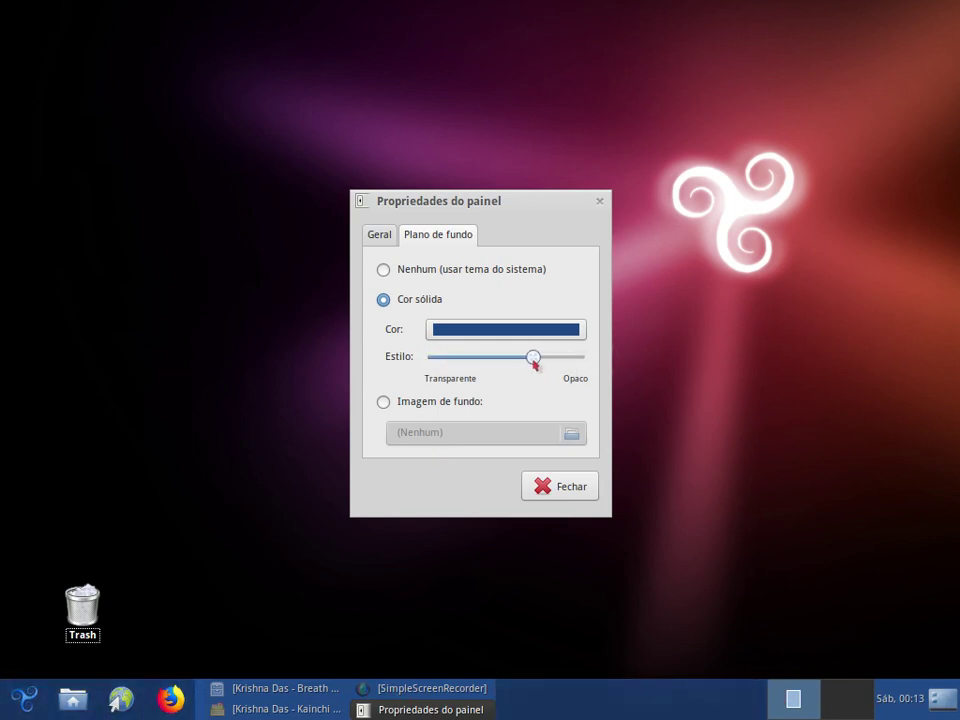
left_click(384, 274)
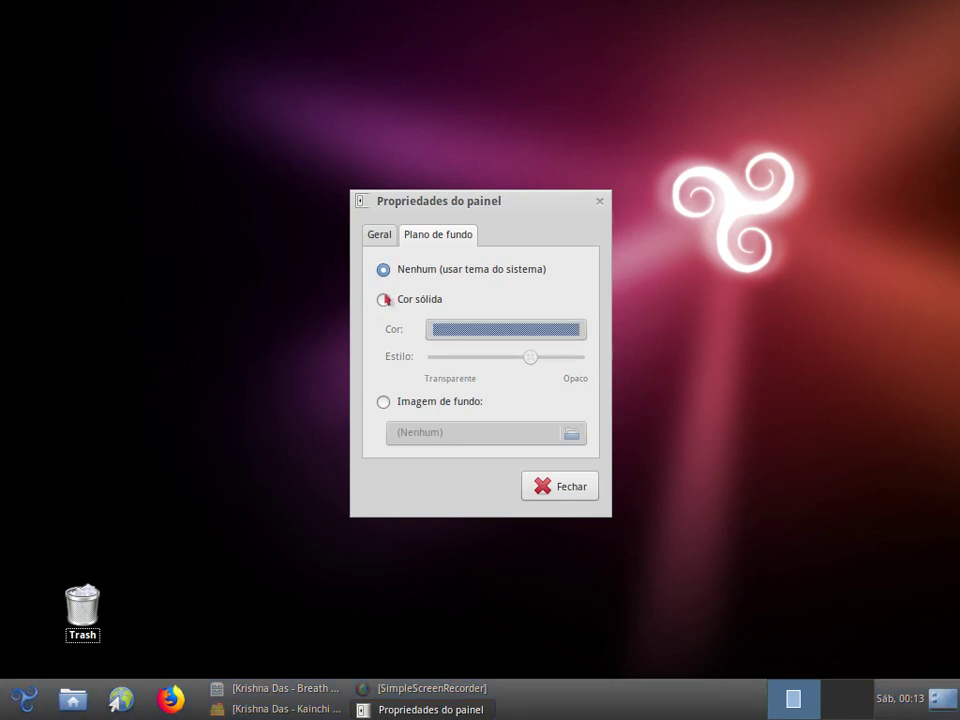
left_click(383, 401)
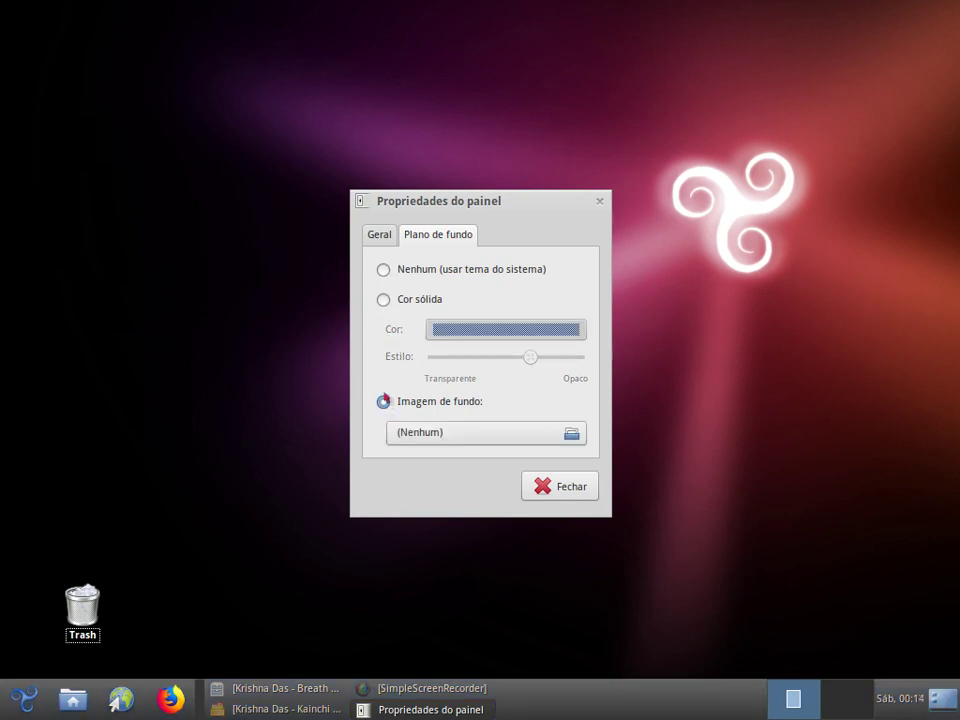
left_click(384, 270)
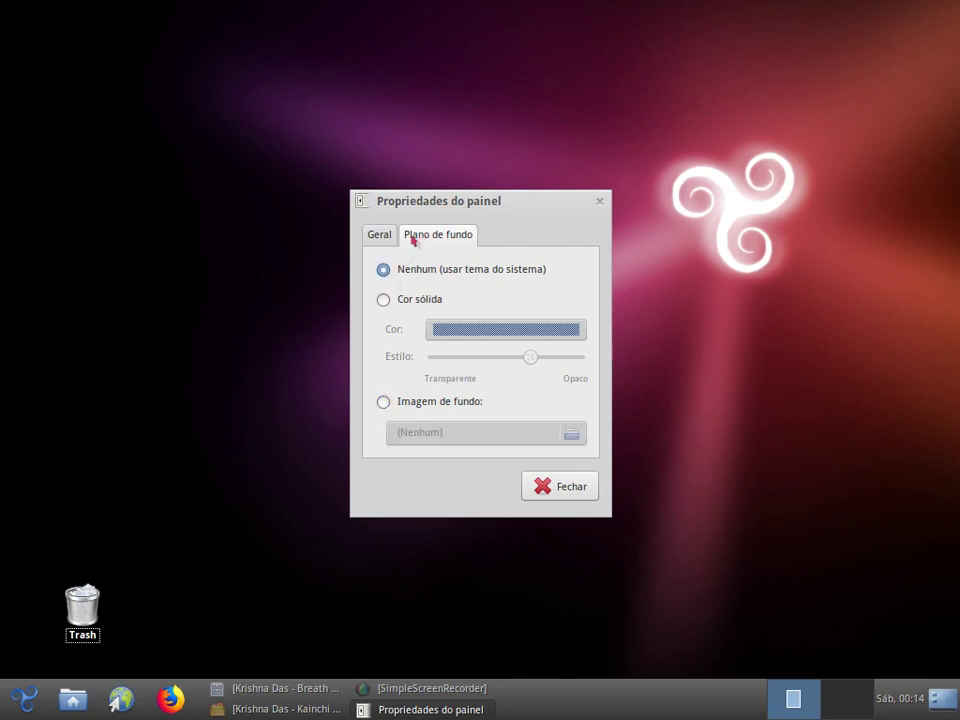
Reduce the panel's size to 20 pixels and briefly open the main menu to check it.
left_click(385, 241)
left_click(489, 298)
left_click(489, 298)
left_click(489, 298)
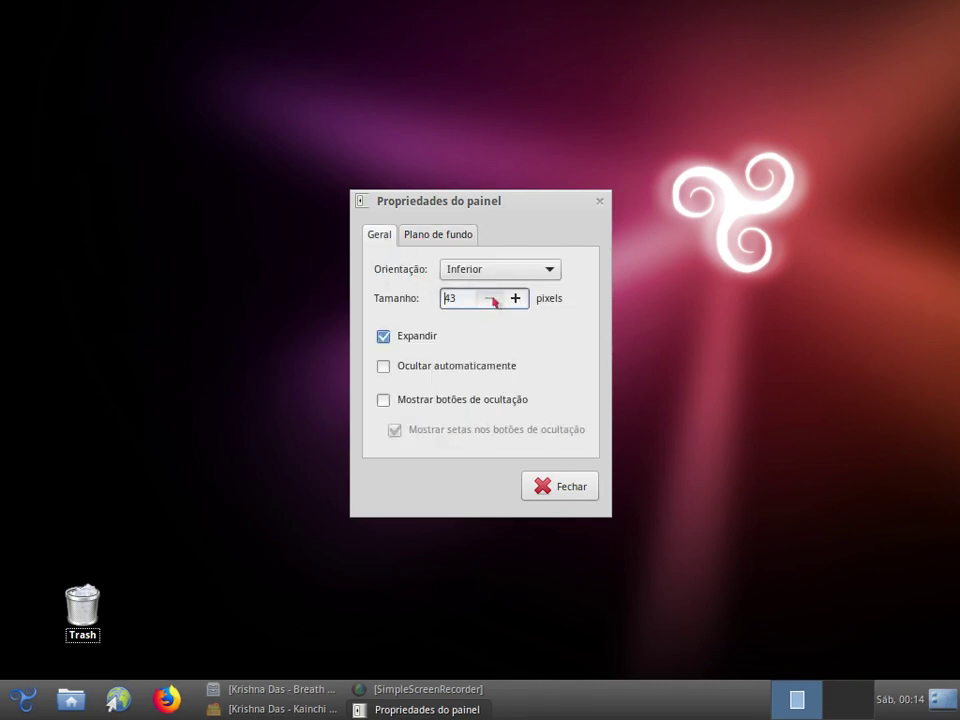
left_click(490, 299)
left_click(490, 299)
left_click(492, 300)
left_click(492, 300)
left_click(492, 300)
left_click(492, 300)
left_click(492, 300)
left_click(492, 300)
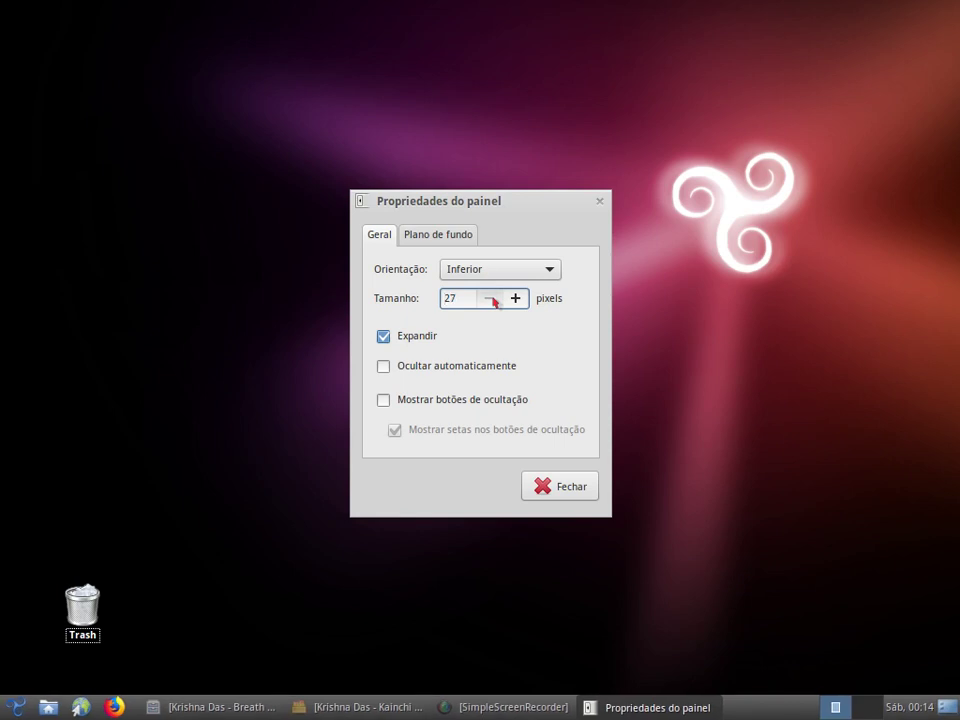
left_click(492, 300)
left_click(492, 300)
left_click(492, 300)
left_click(492, 300)
left_click(492, 300)
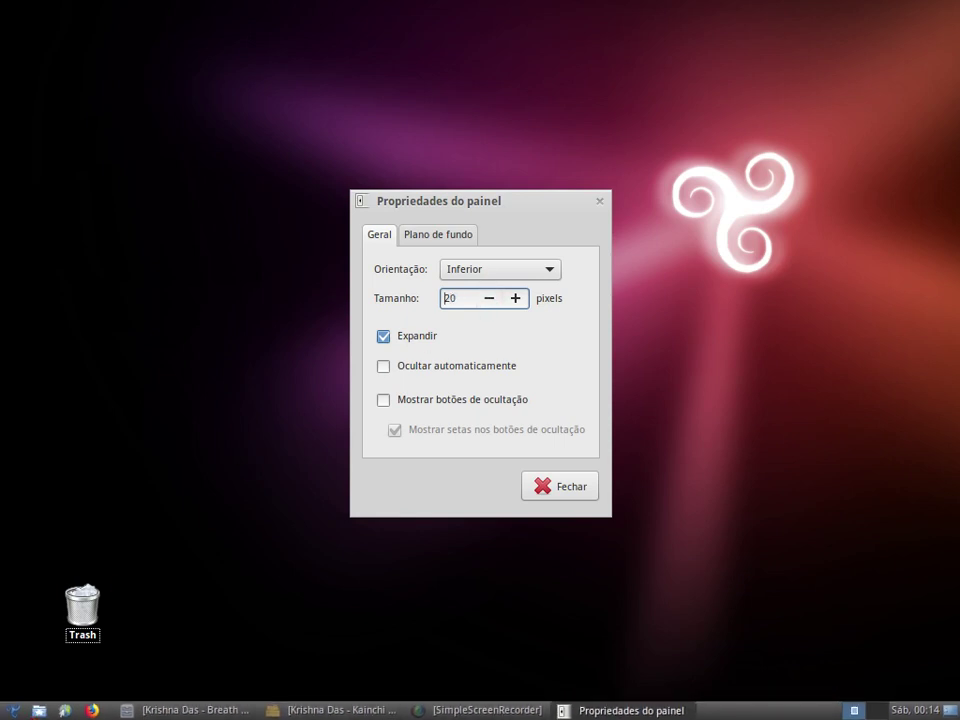
left_click(14, 710)
key("Escape")
Try the Superior orientation for the panel and return it to Inferior.
left_click(549, 270)
left_click(543, 246)
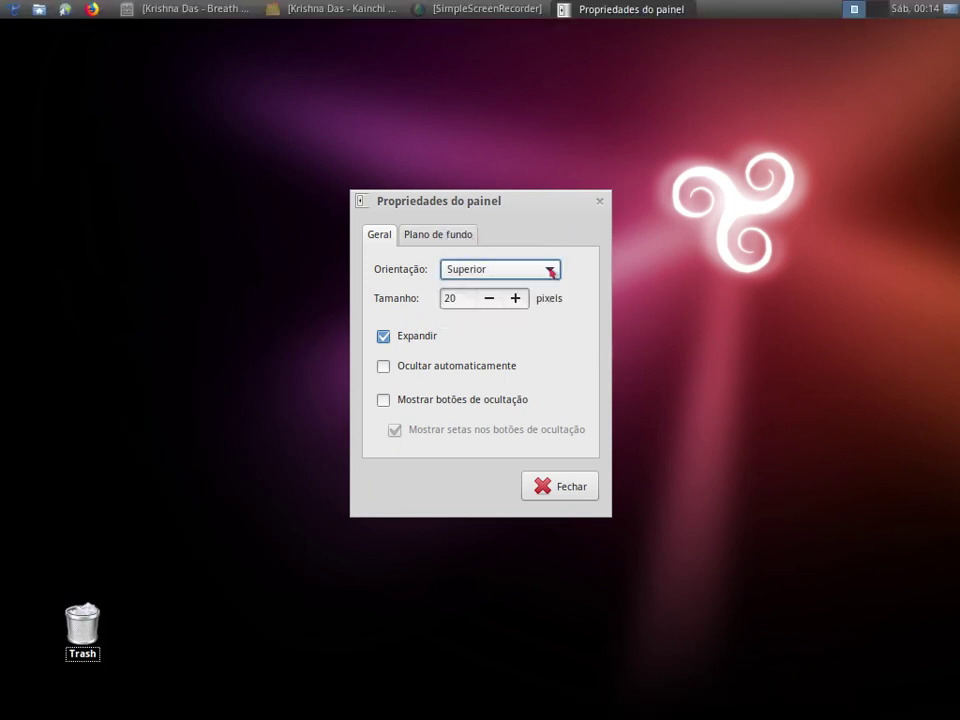
left_click(549, 270)
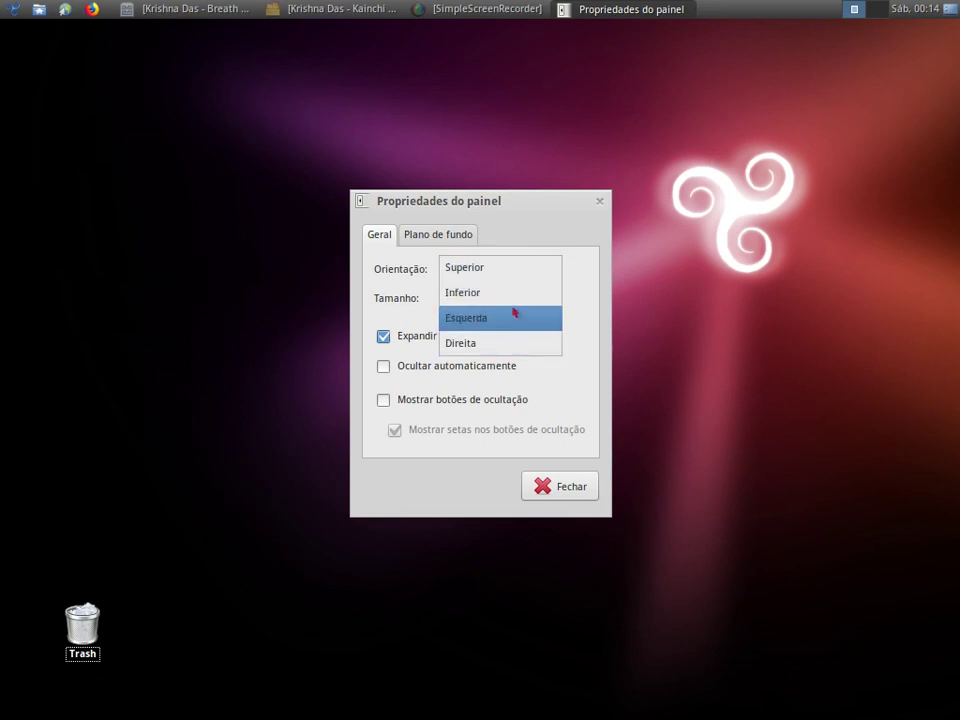
left_click(513, 296)
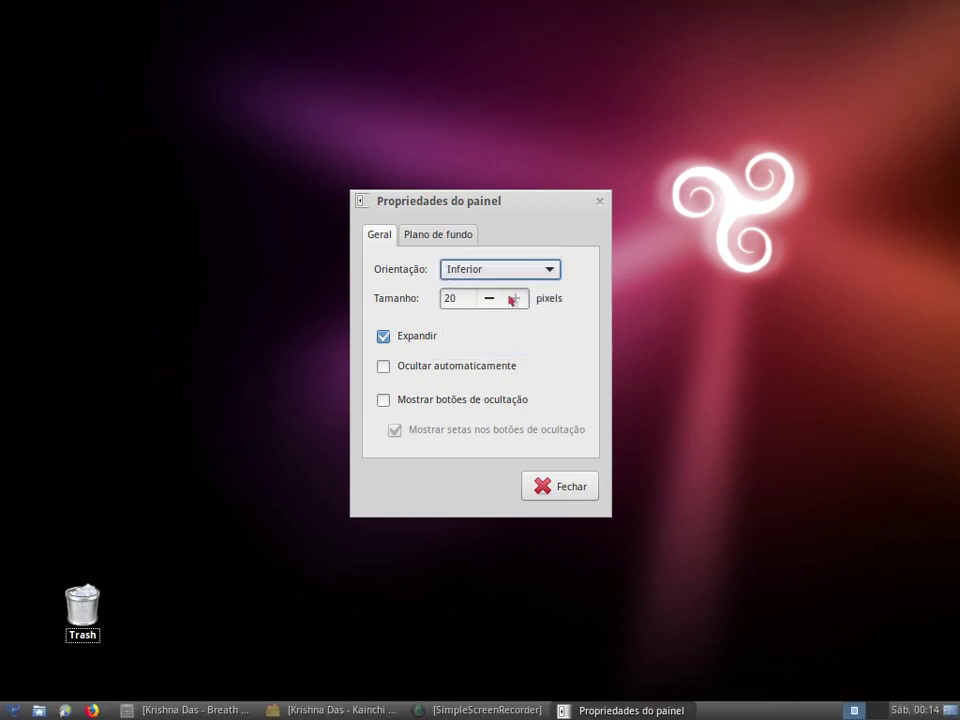
Set the bottom panel's size to 41 pixels.
left_click_drag(511, 299, 496, 303)
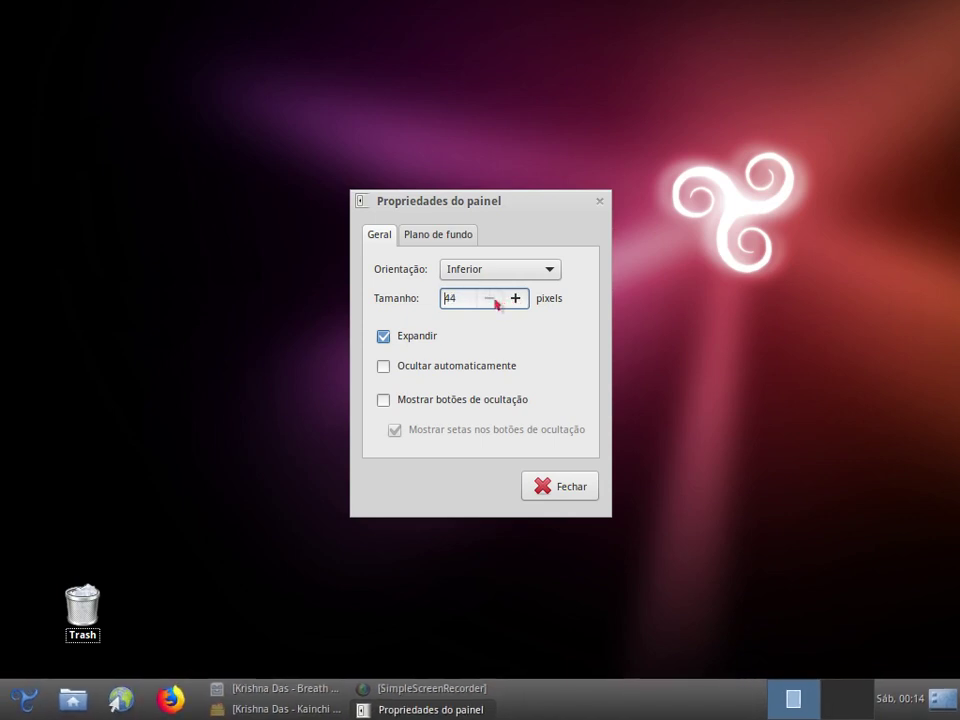
left_click(496, 303)
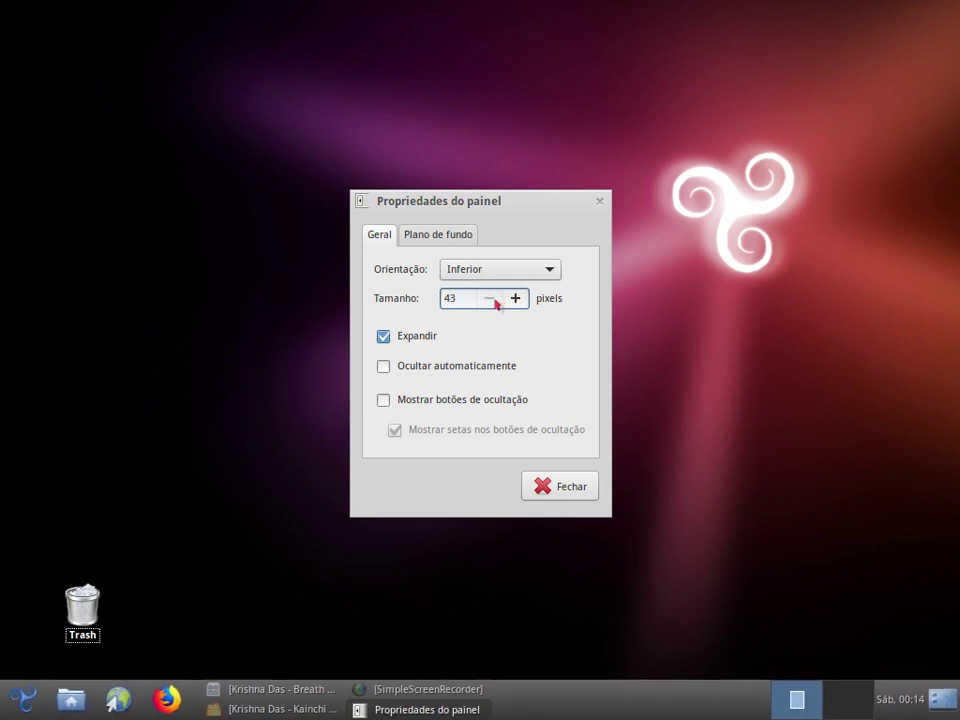
left_click(496, 303)
left_click(496, 303)
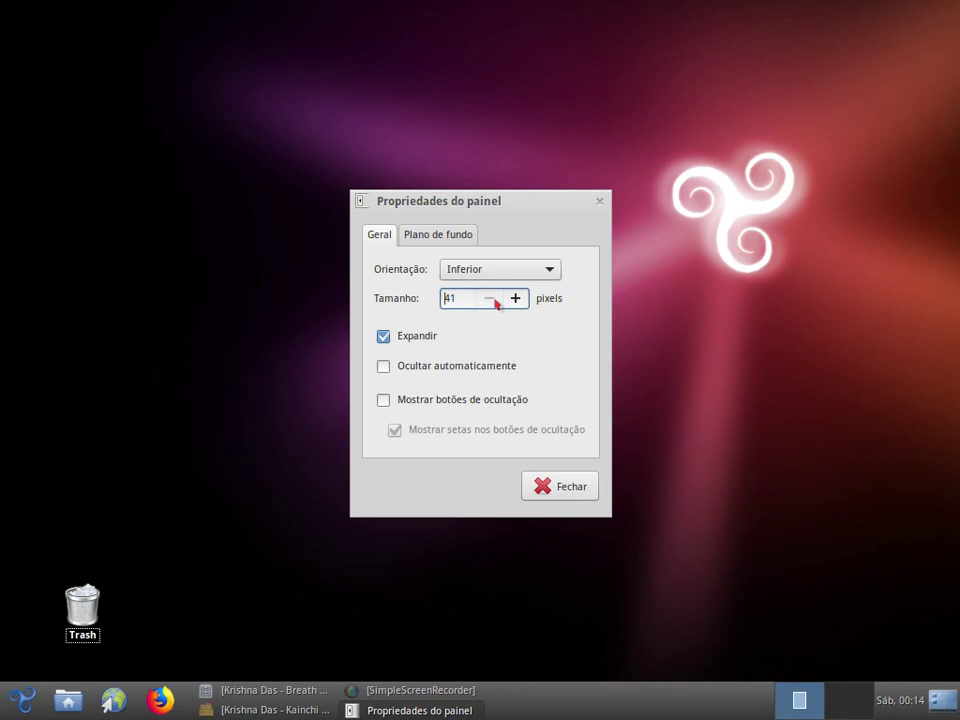
Try the Ocultar automaticamente option on the bottom panel, turn it off again, and close the panel properties.
left_click(386, 365)
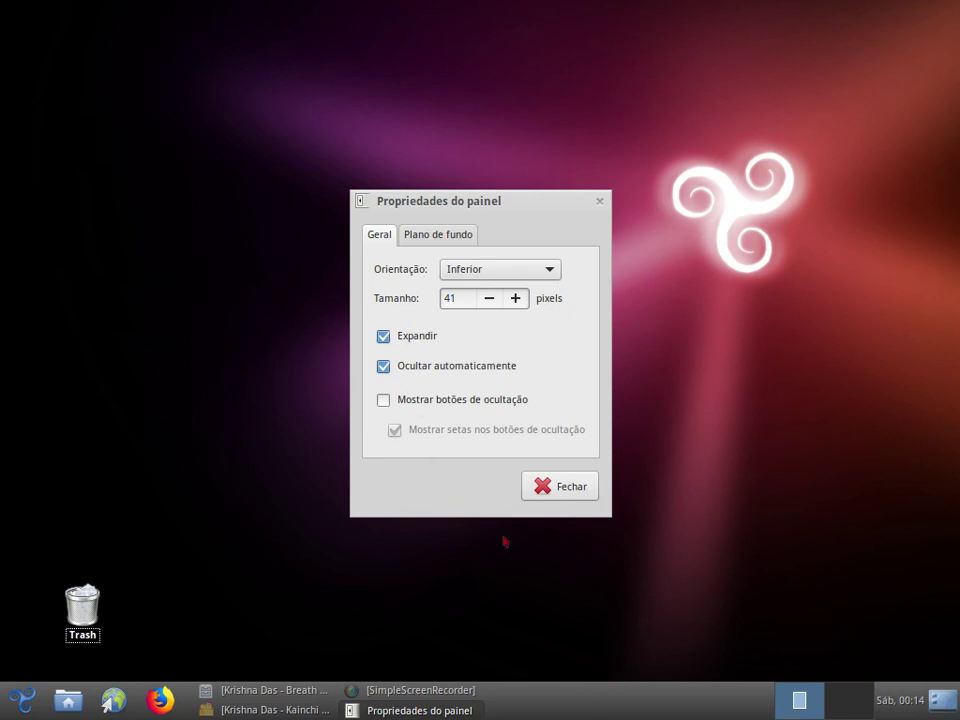
left_click(559, 489)
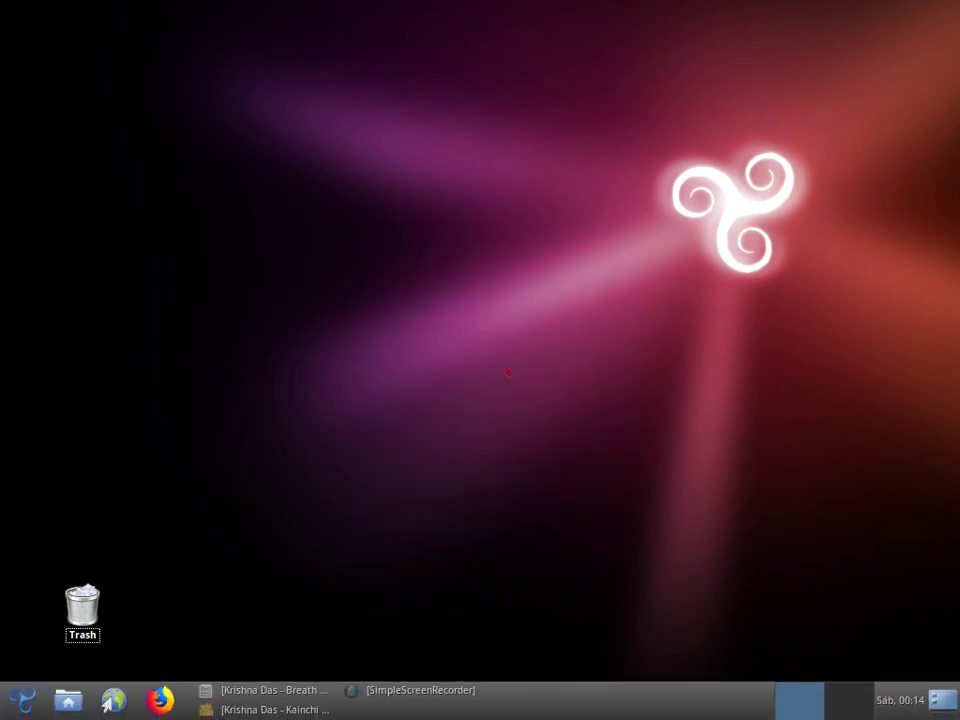
right_click(595, 703)
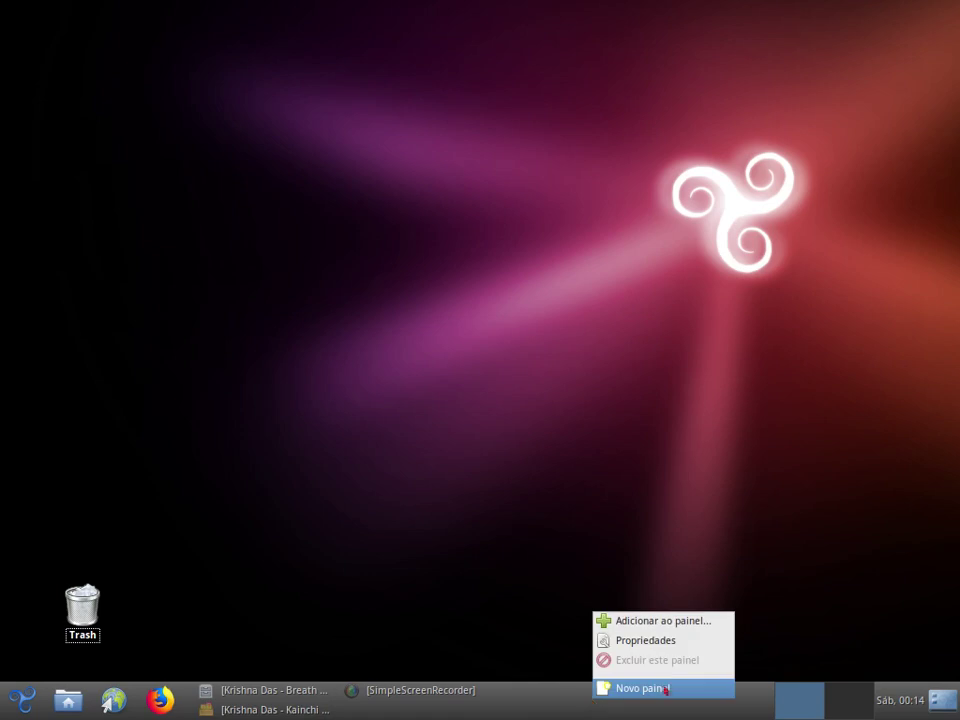
left_click(542, 572)
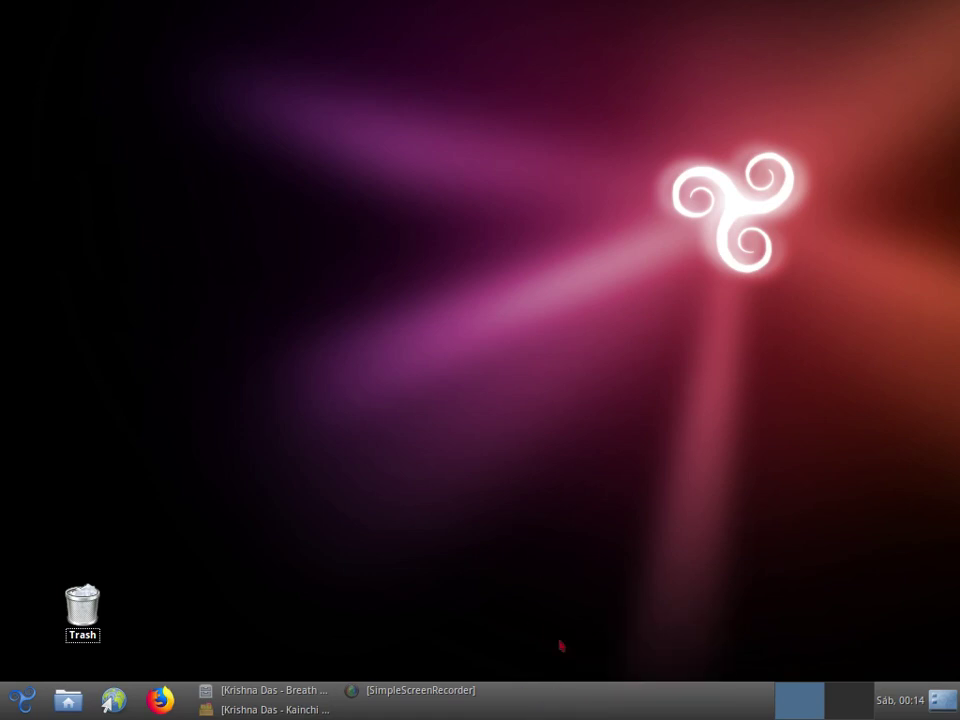
right_click(584, 708)
left_click(625, 646)
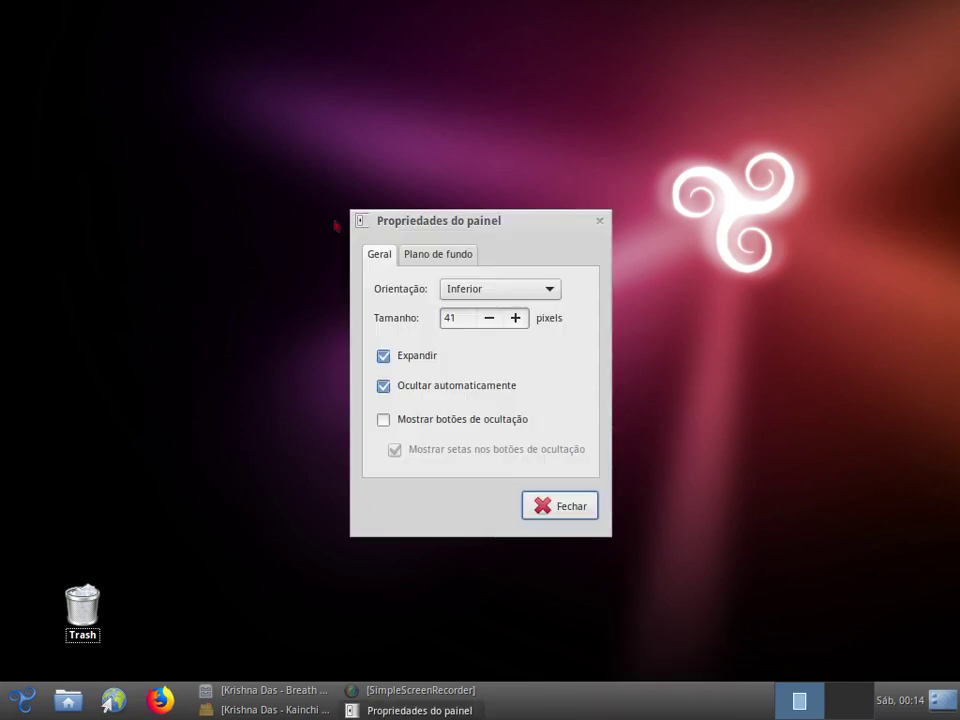
left_click(463, 255)
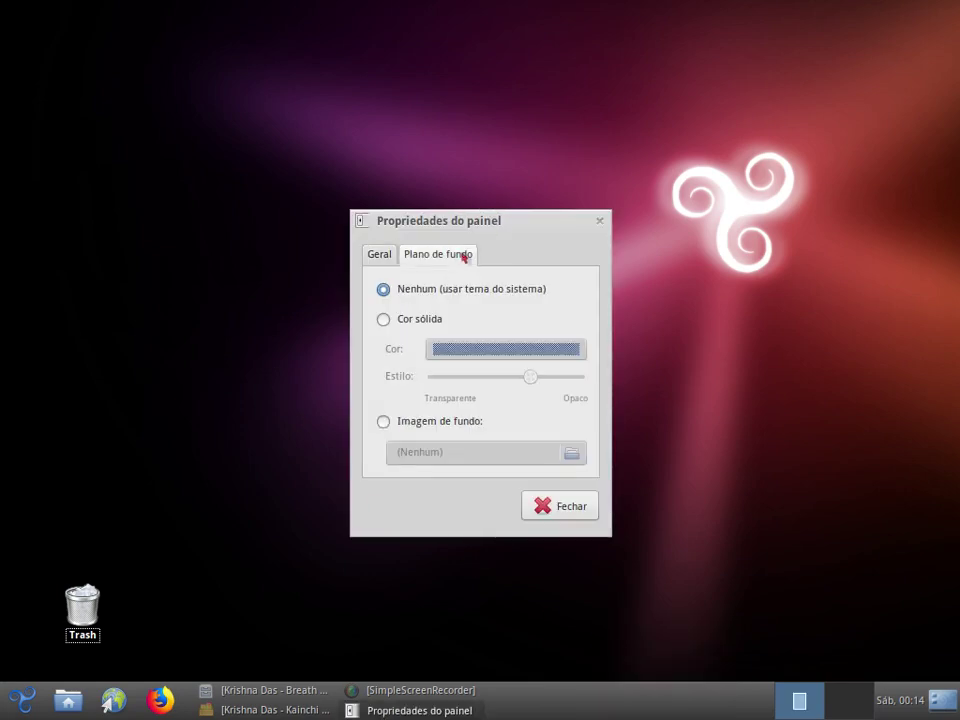
left_click(380, 254)
left_click(383, 386)
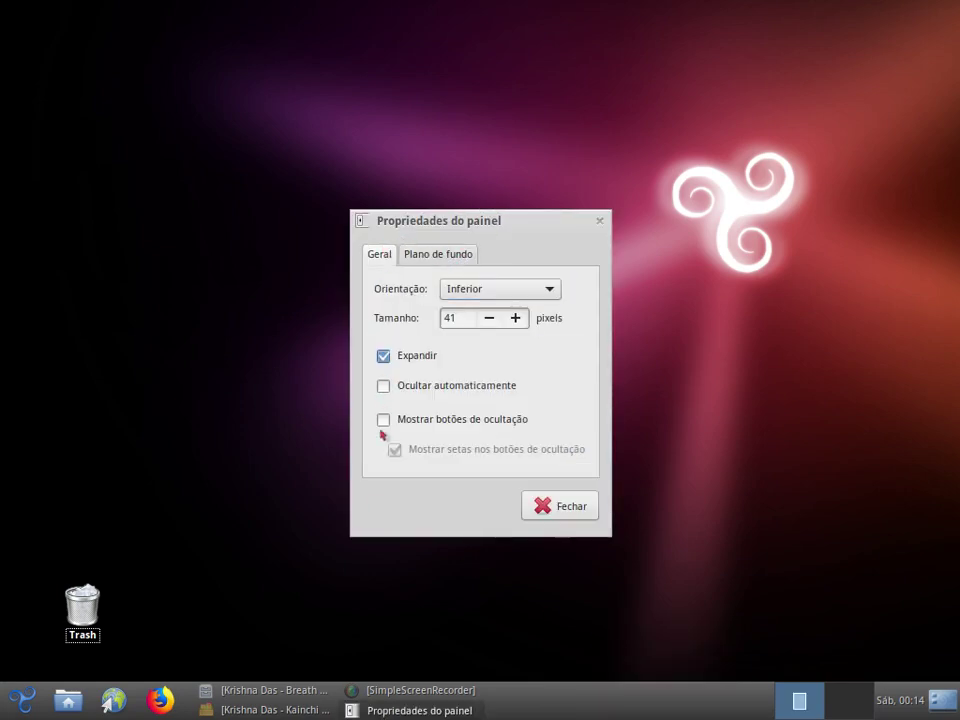
left_click(556, 507)
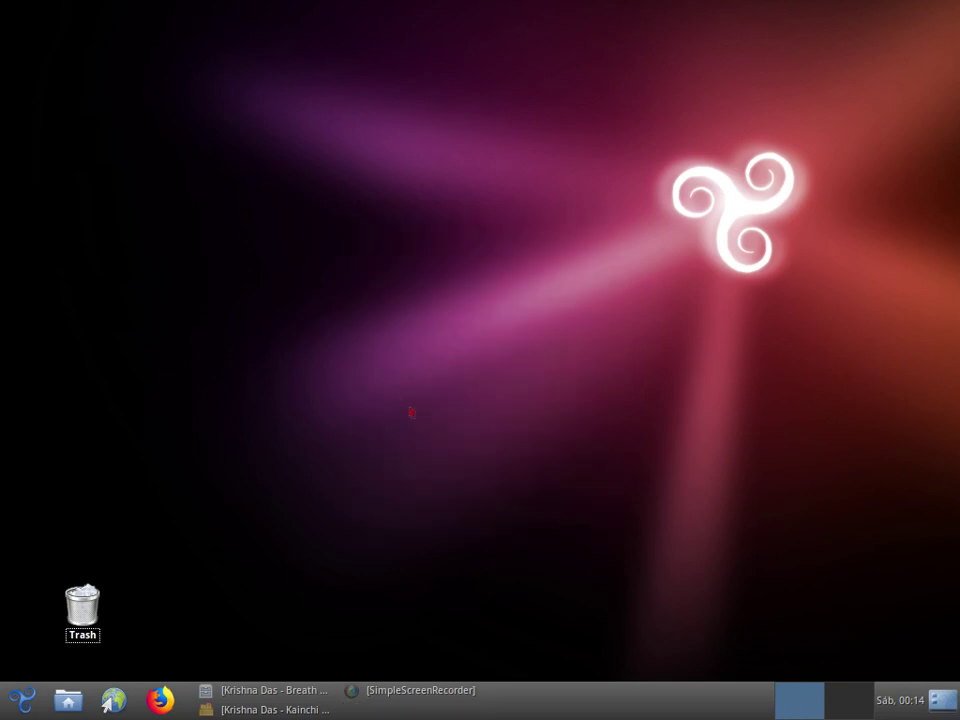
Open the desktop's Trash folder and empty it, confirming the permanent deletion.
double_click(82, 605)
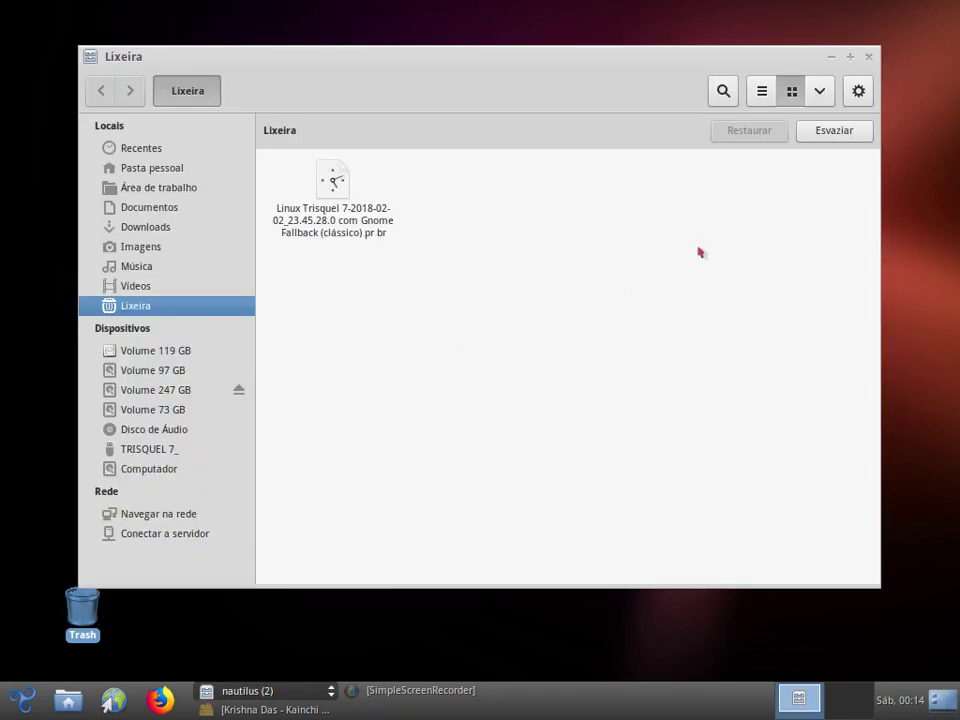
left_click(848, 132)
left_click(616, 384)
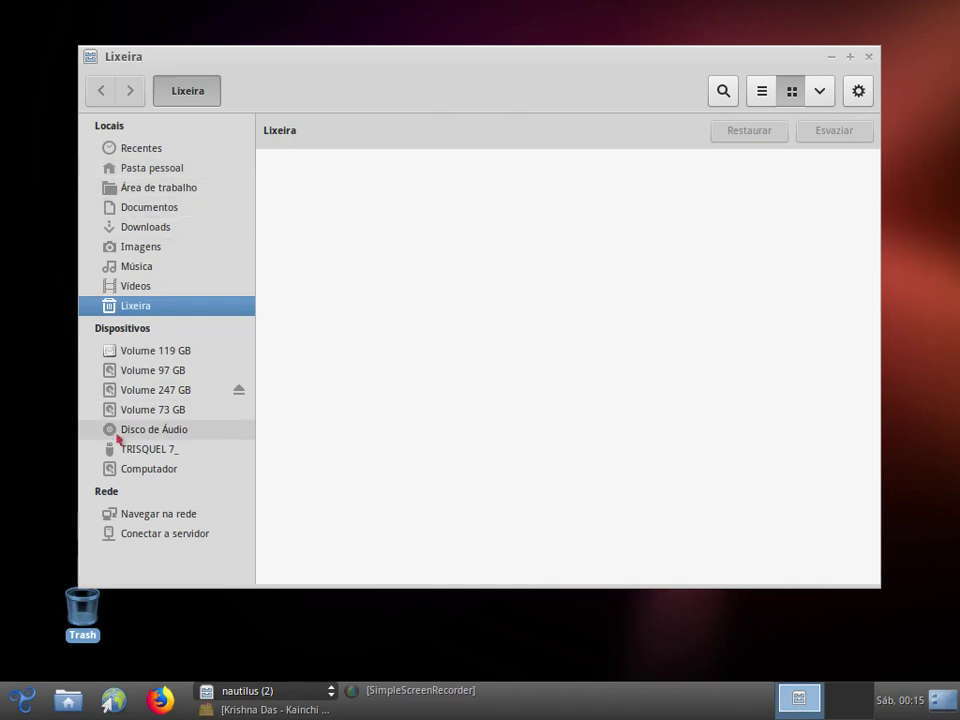
Open the Volume 97 GB drive in the file manager to view its contents.
left_click(148, 372)
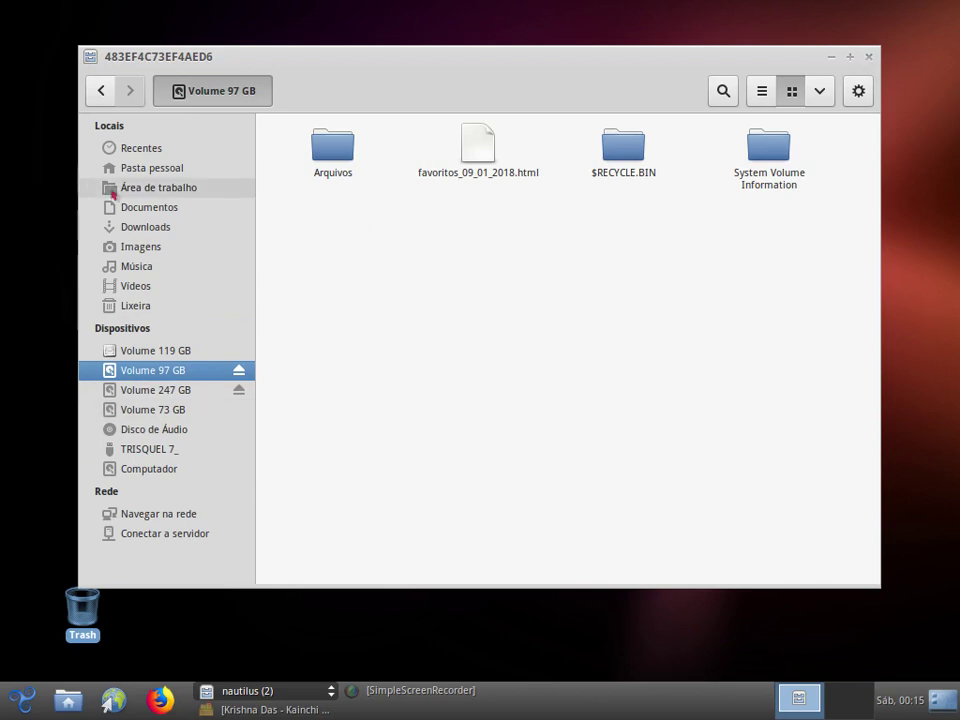
Close the Volume 97 GB file manager window and launch the Abrowser web browser.
left_click(869, 57)
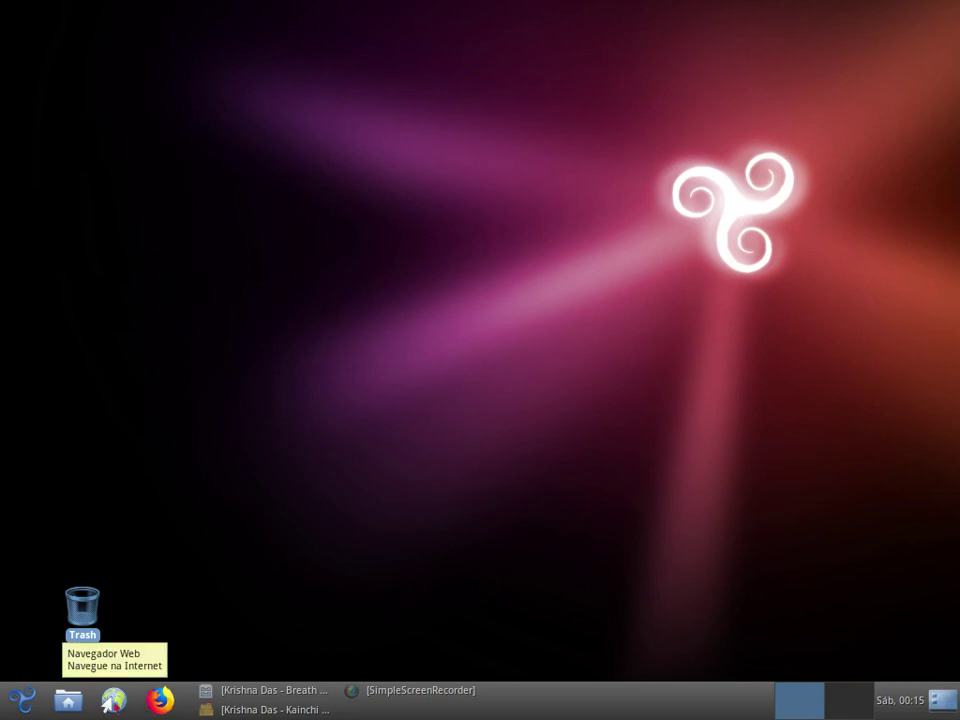
left_click(111, 700)
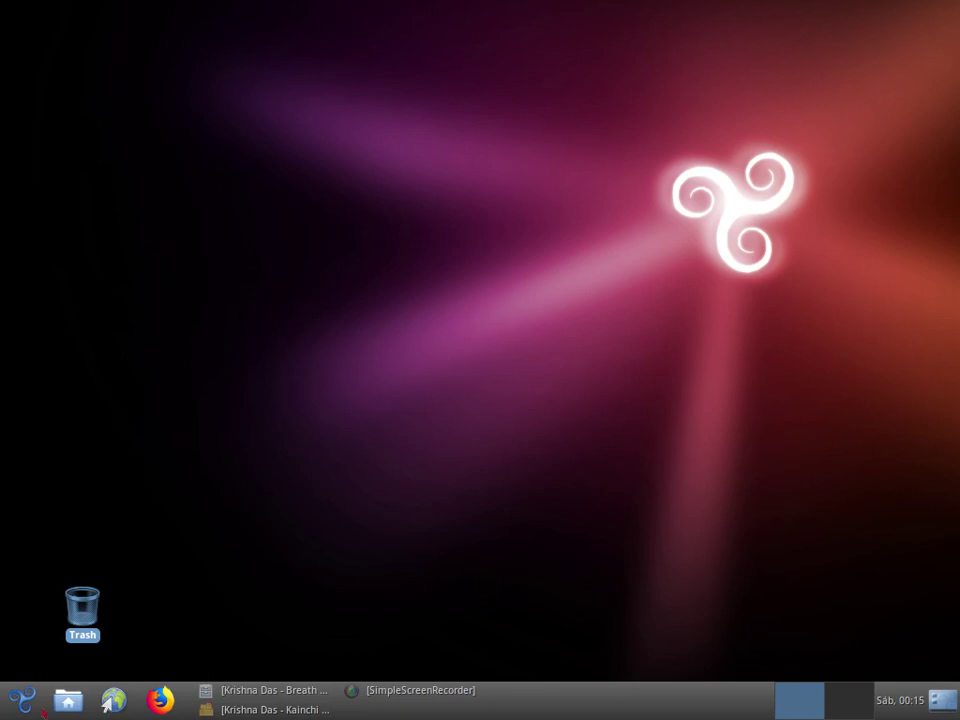
left_click(22, 700)
mouse_move(52, 372)
mouse_move(64, 337)
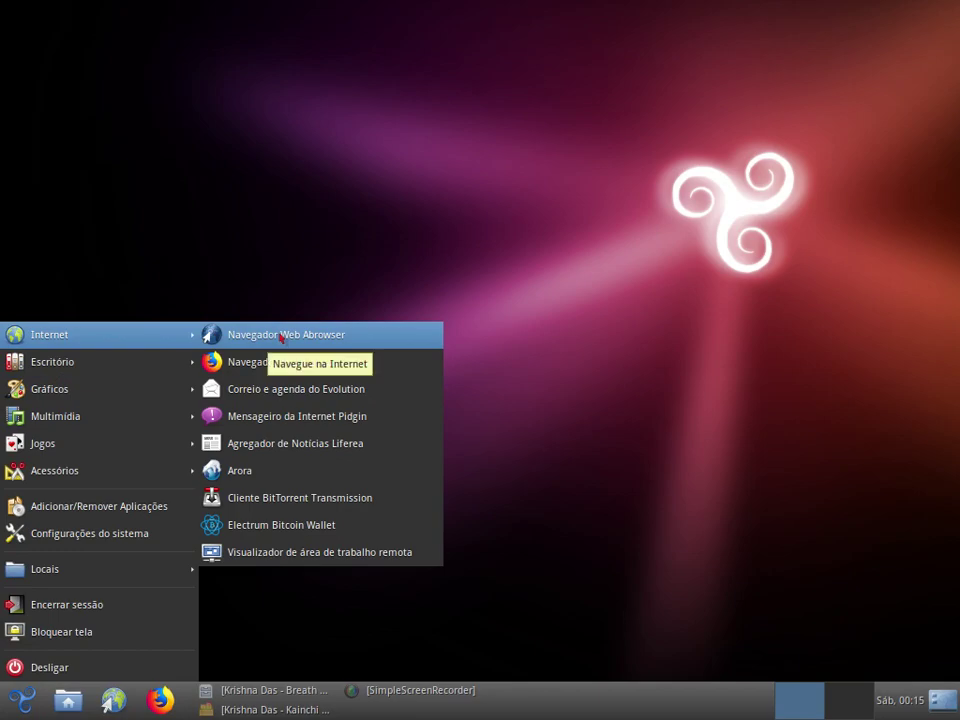
left_click(330, 334)
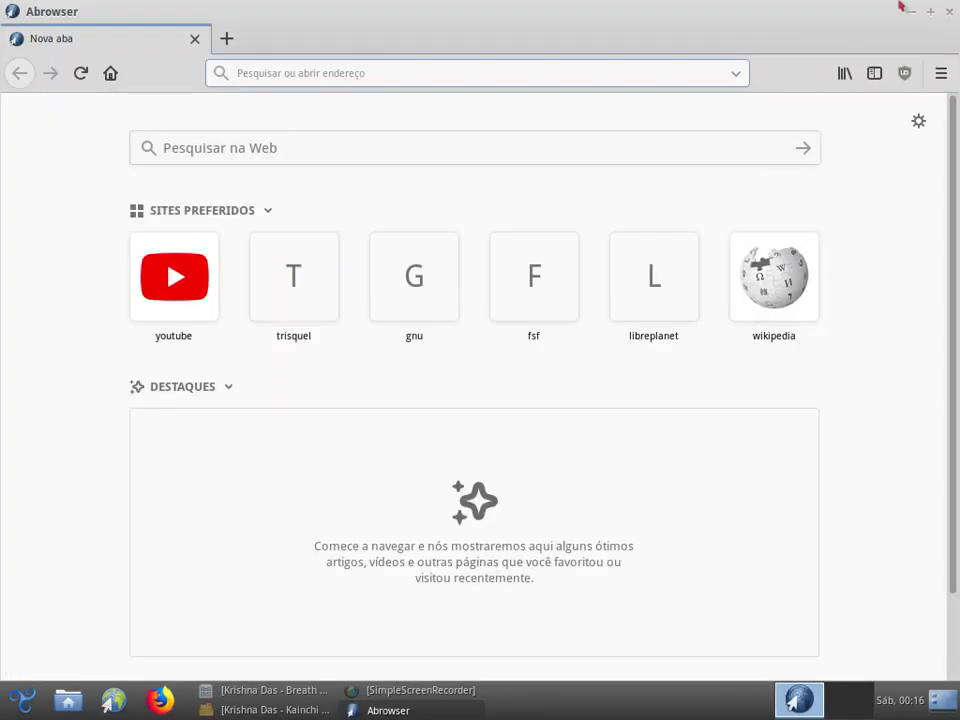
Look over Abrowser's main menu options and visit the youtube preferred site before closing the browser.
left_click(940, 74)
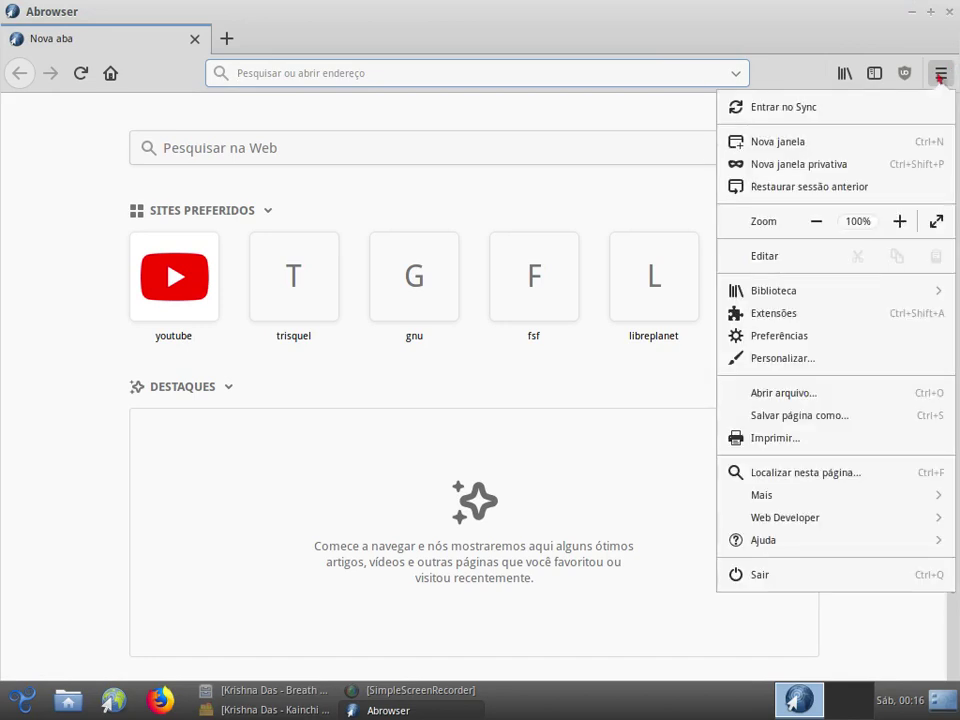
left_click(940, 76)
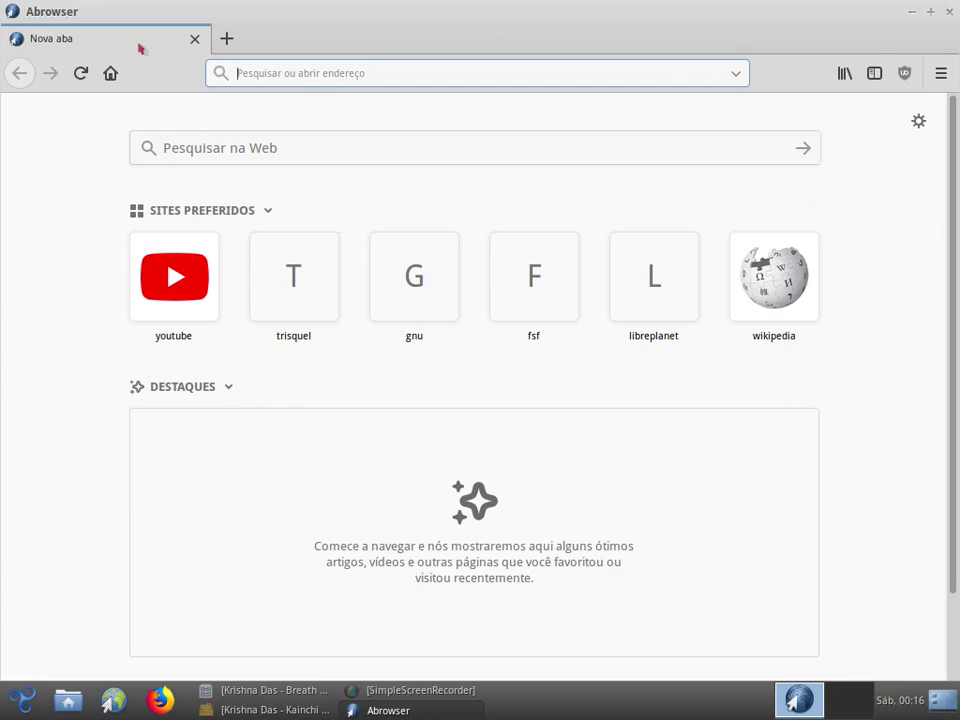
left_click(180, 300)
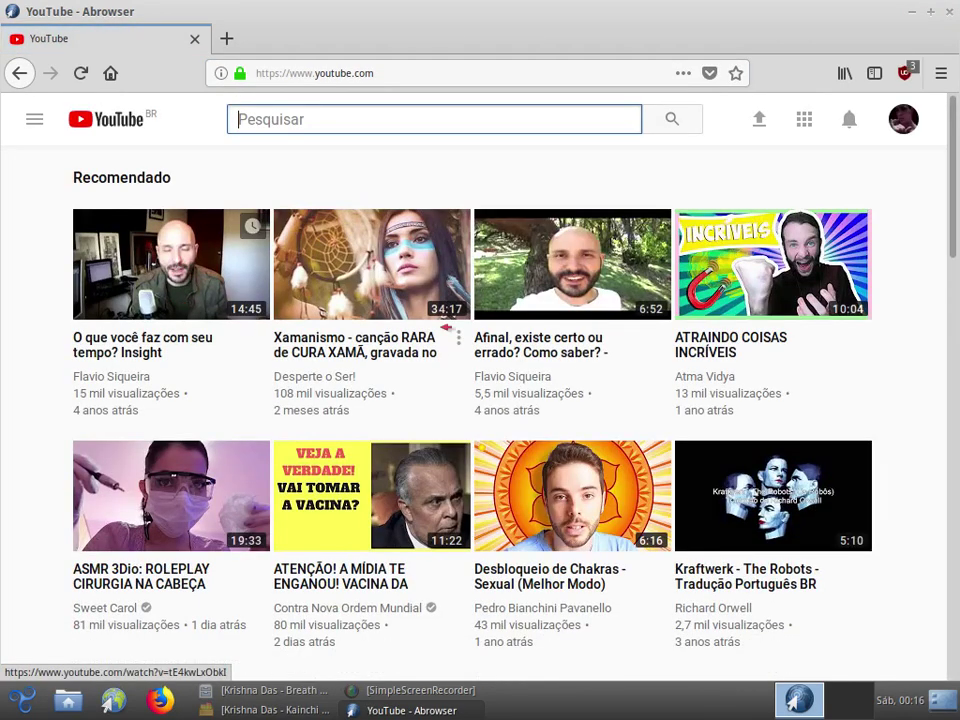
left_click(950, 12)
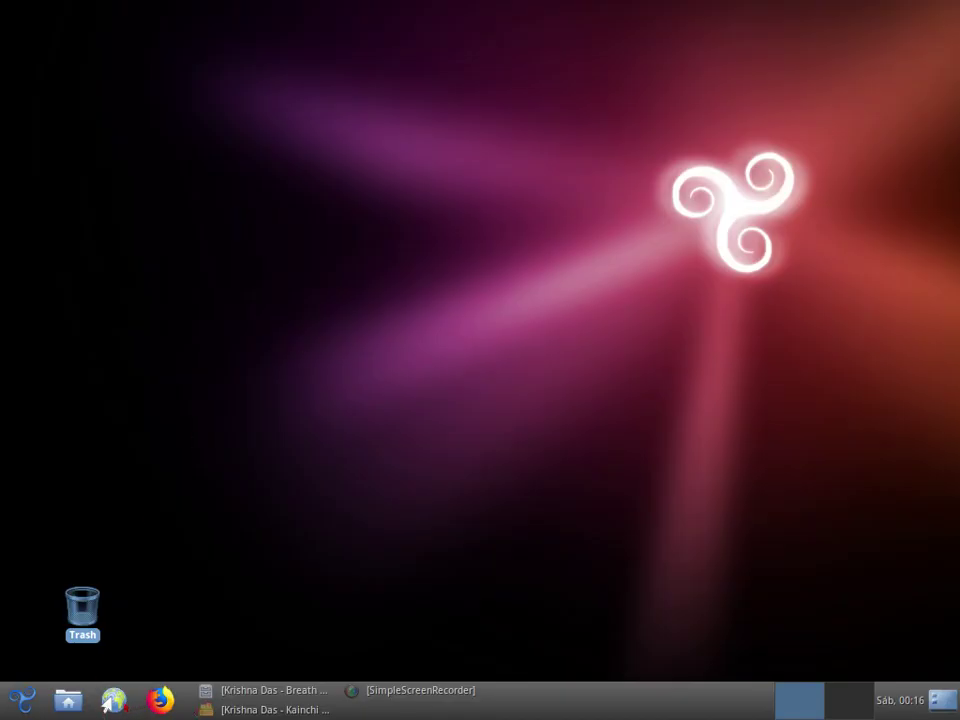
key("super")
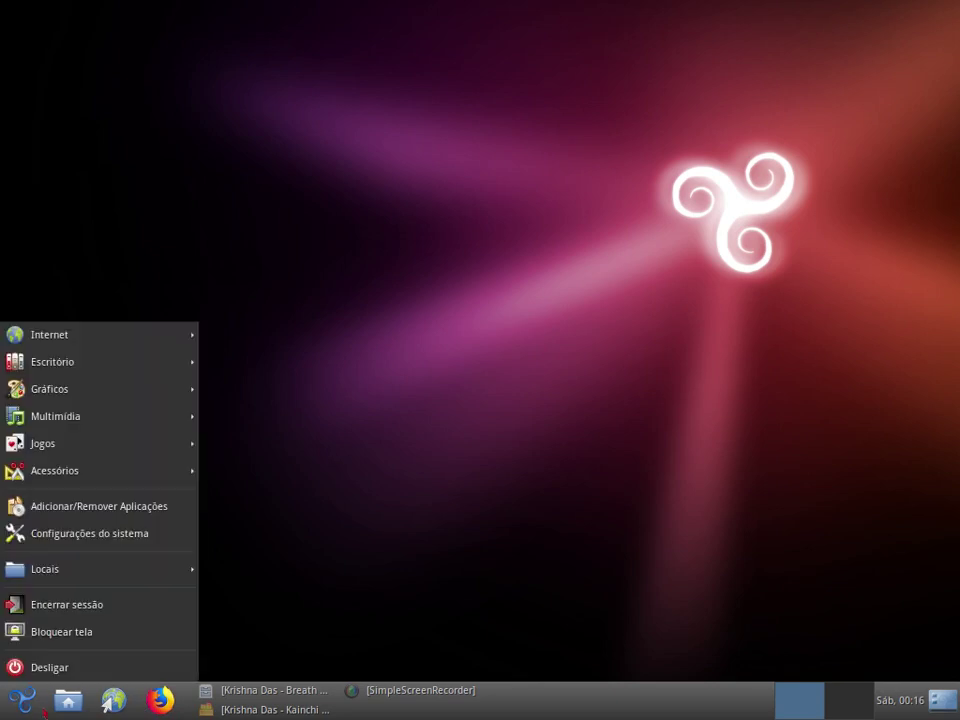
mouse_move(46, 336)
key("Escape")
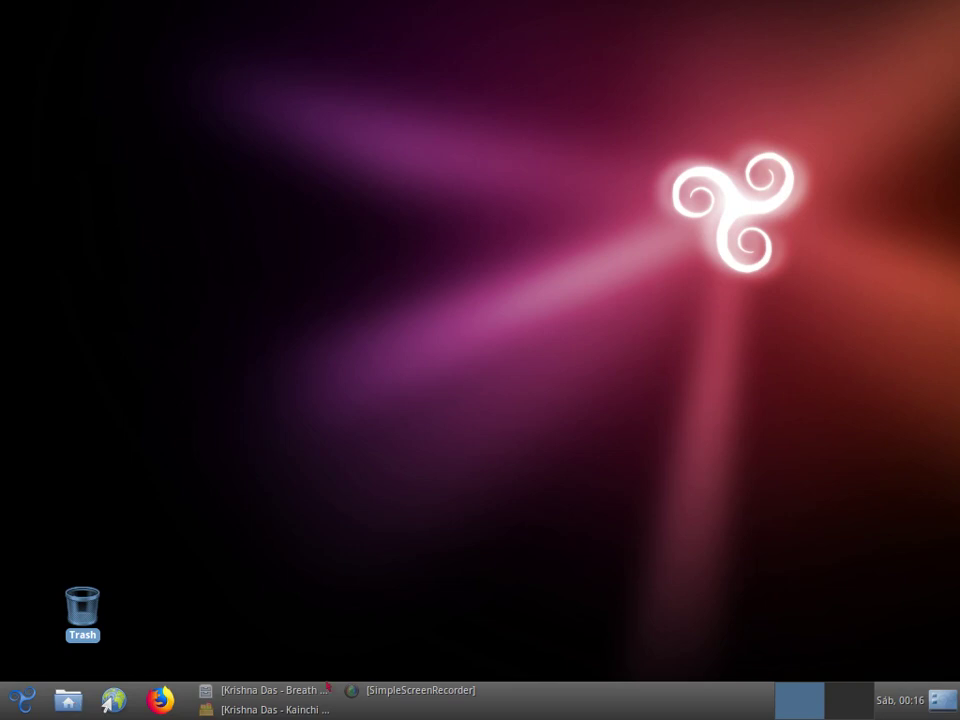
left_click(275, 709)
left_click(275, 709)
left_click(275, 690)
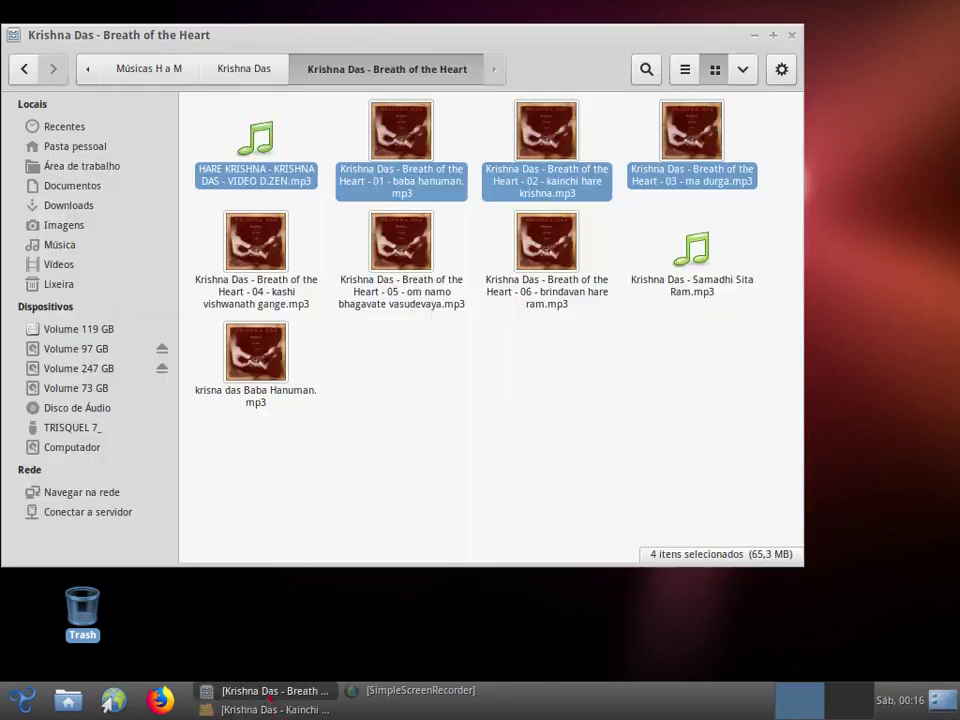
left_click(275, 690)
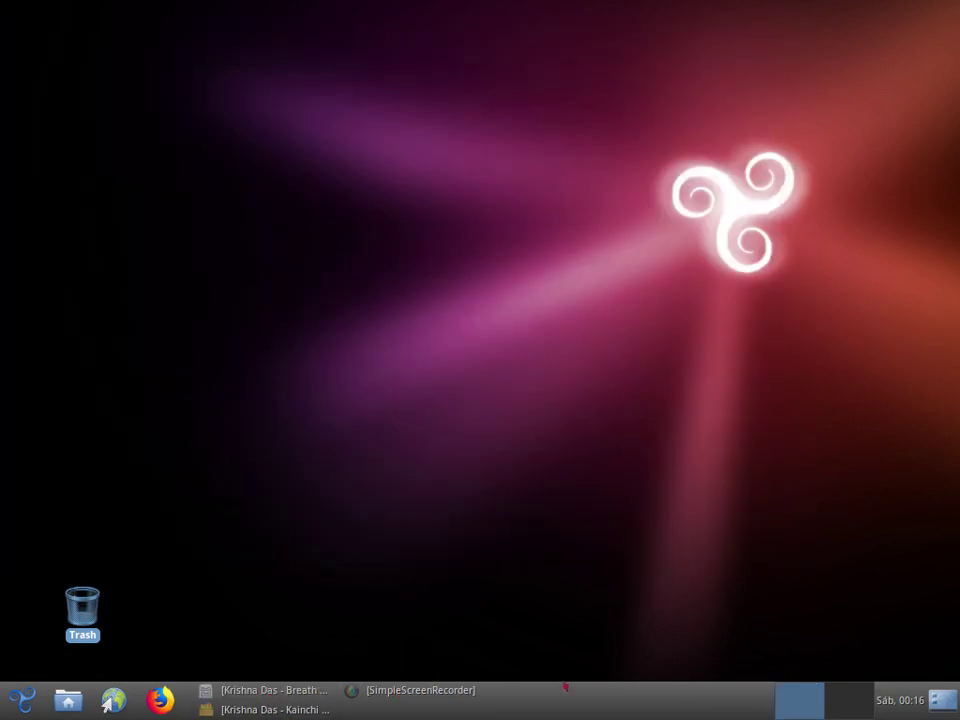
Review the applications listed under Internet, Escritório, Gráficos, Multimídia and Jogos in the system's main menu.
left_click(22, 700)
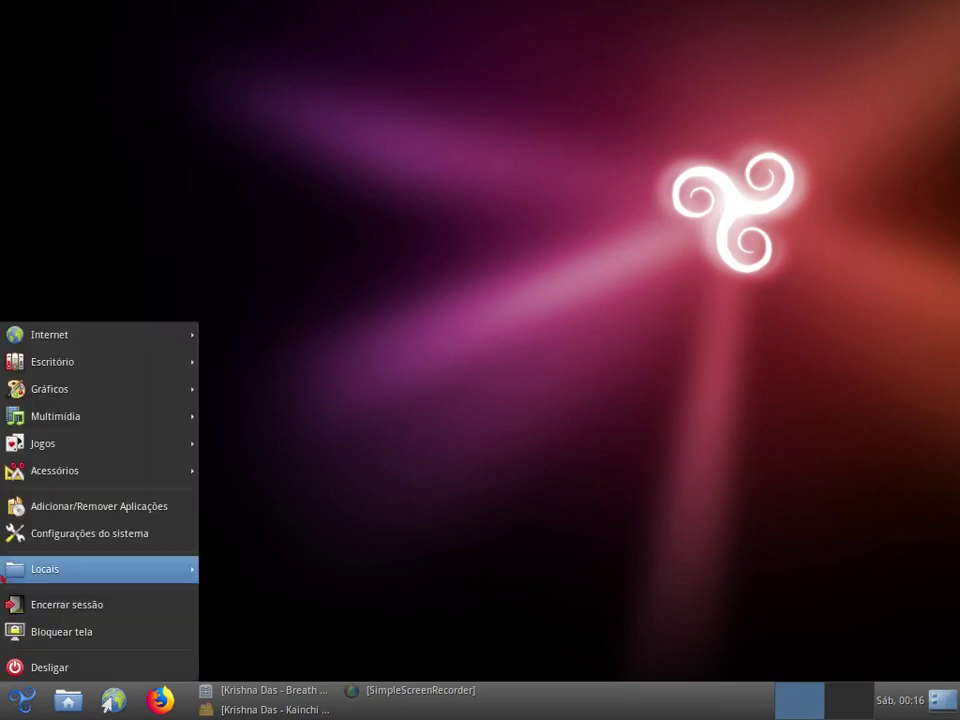
mouse_move(69, 334)
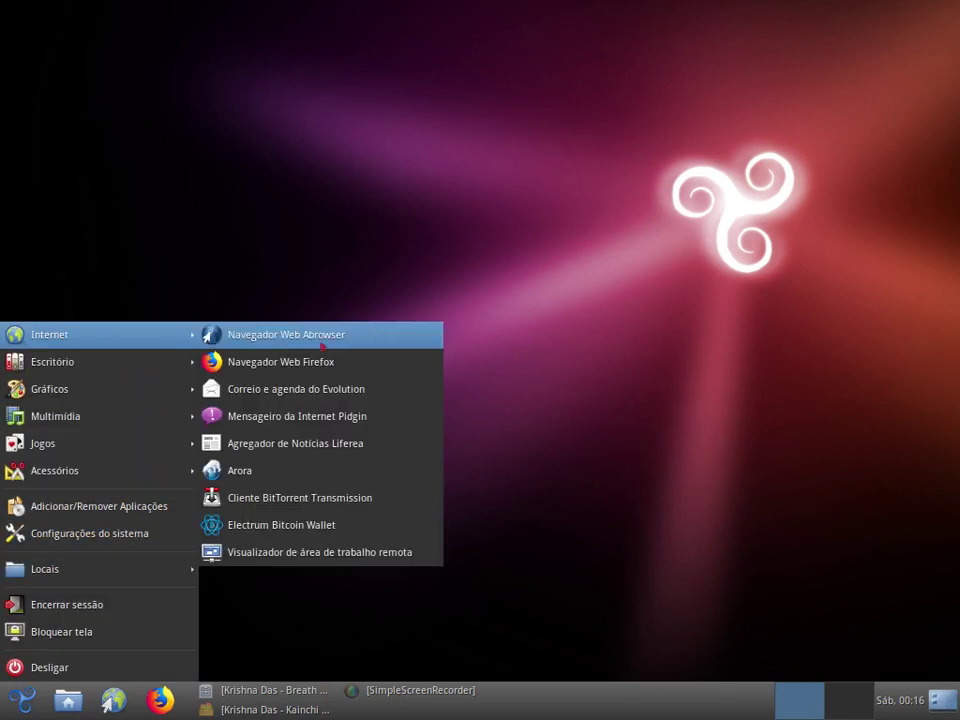
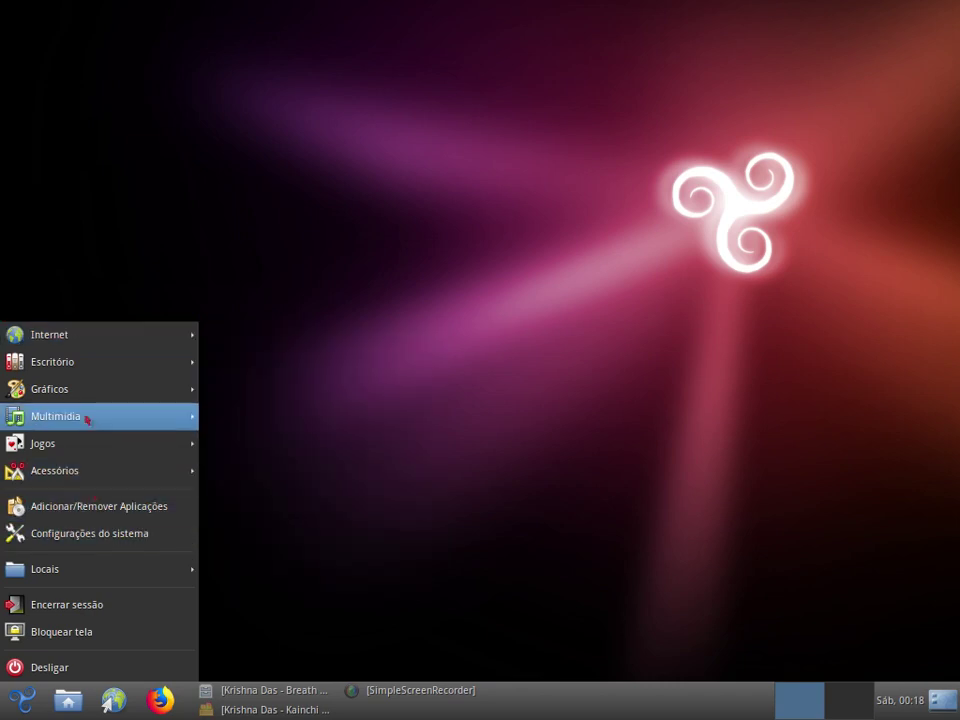
mouse_move(92, 360)
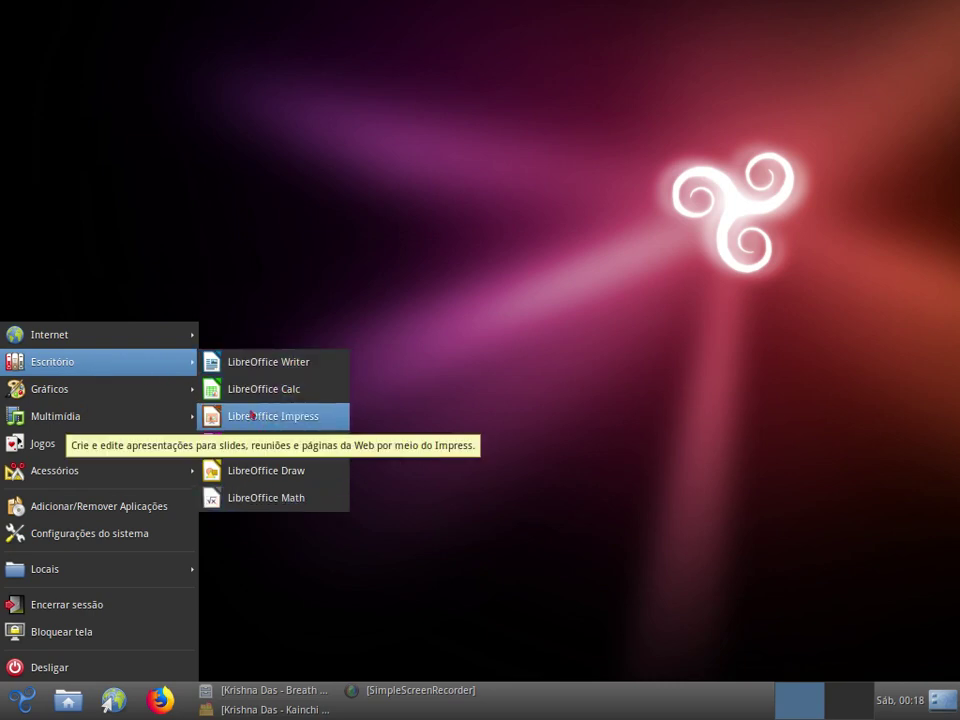
mouse_move(169, 393)
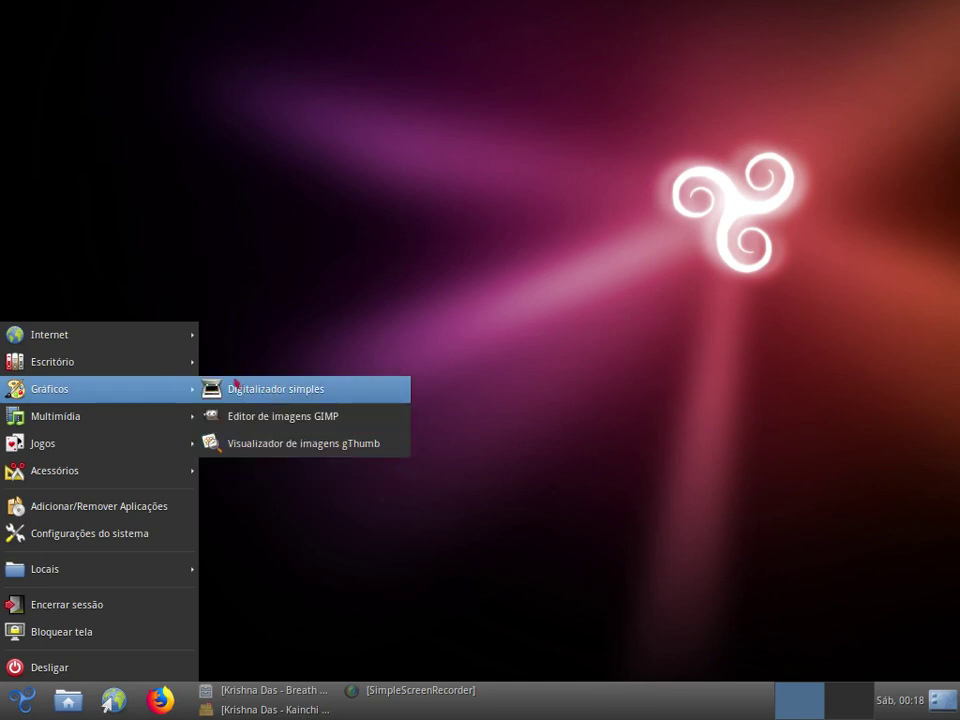
mouse_move(92, 420)
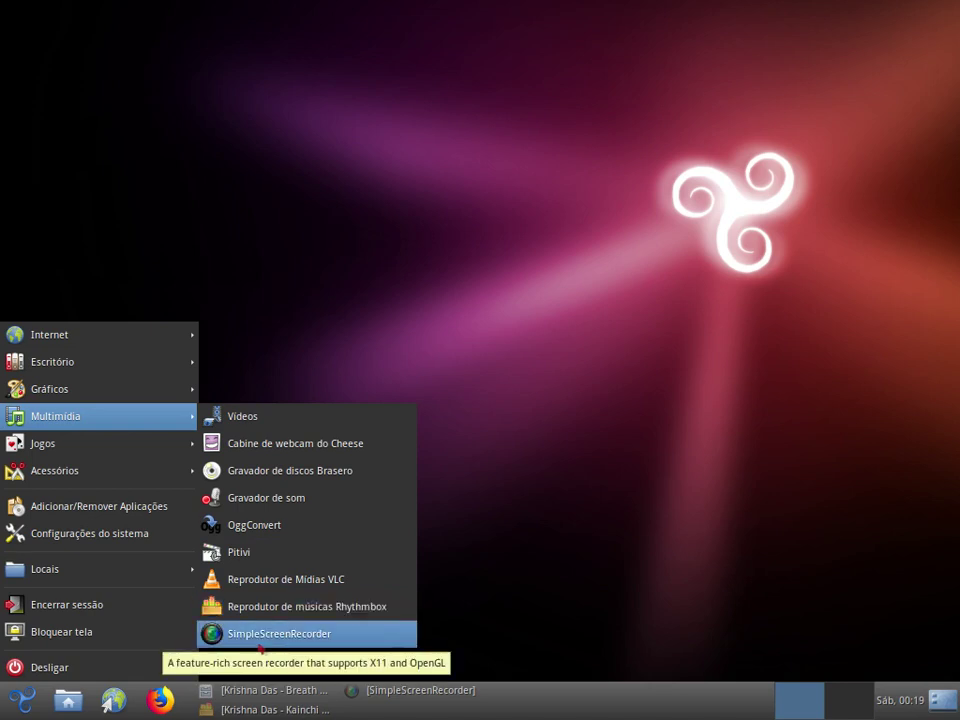
mouse_move(56, 446)
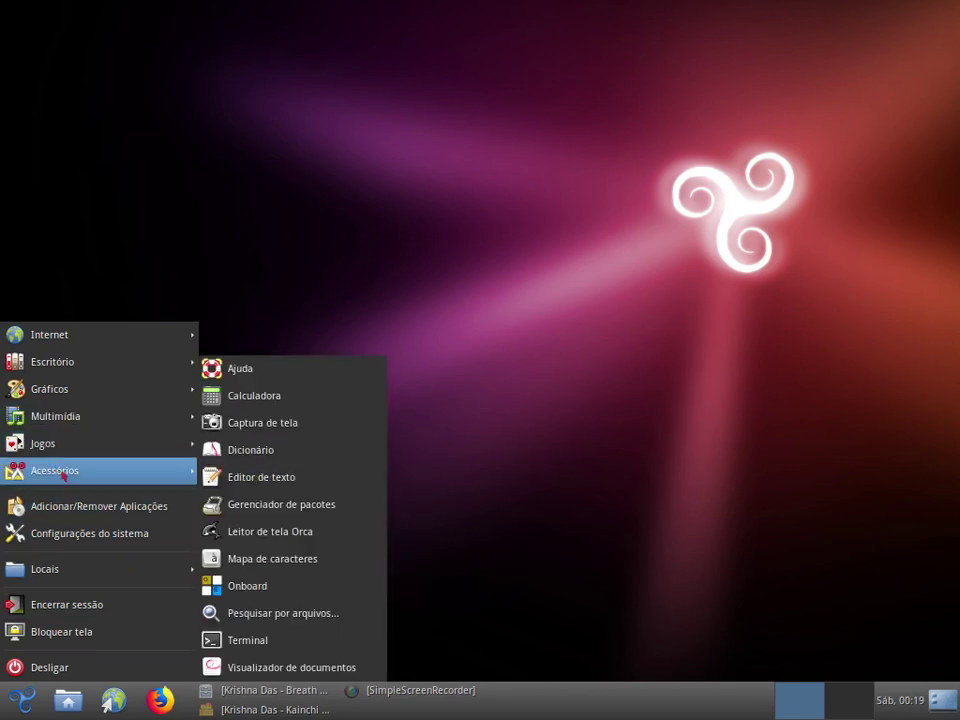
Launch the Dicionário accessory and look up the word "avião".
mouse_move(133, 469)
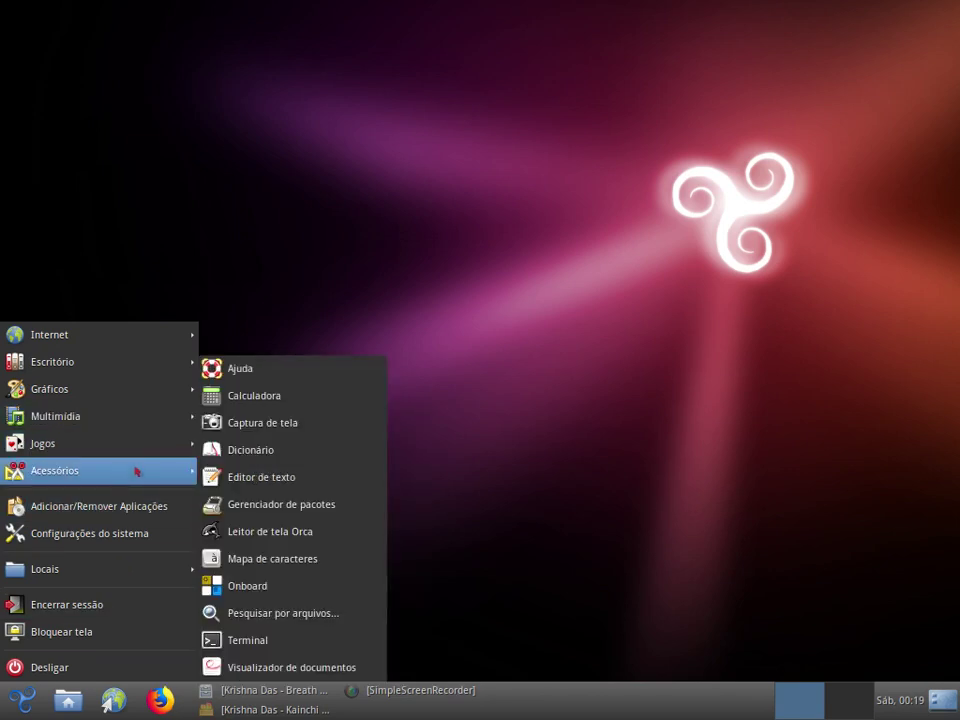
left_click(273, 452)
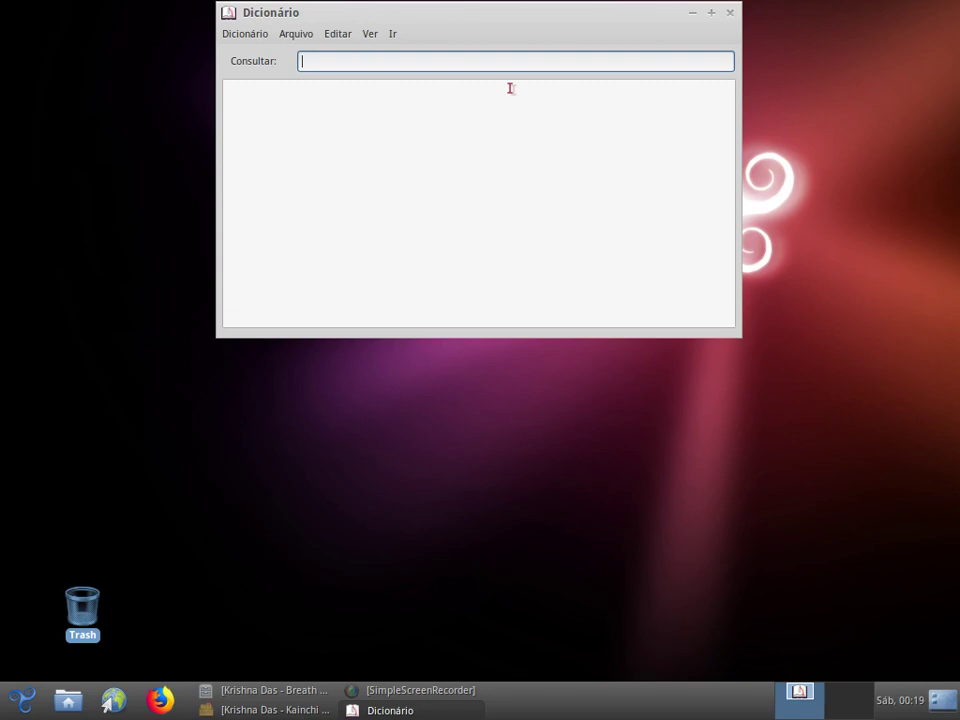
type("avião")
key("Return")
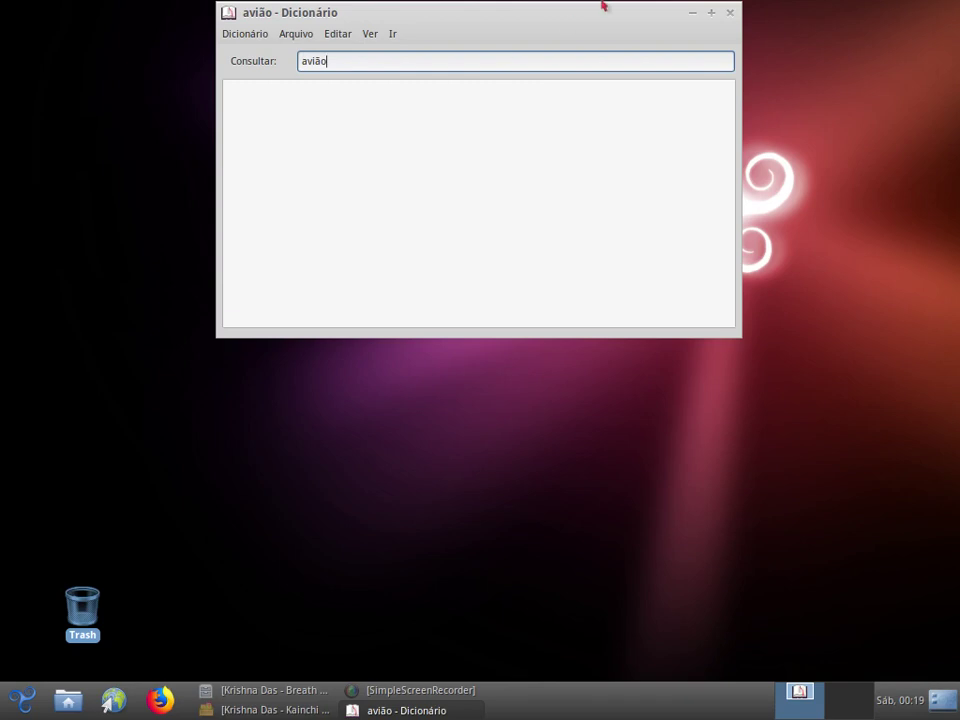
Examine the available dictionary sources in the Dicionário preferences and close the dialog.
left_click(260, 36)
left_click(262, 54)
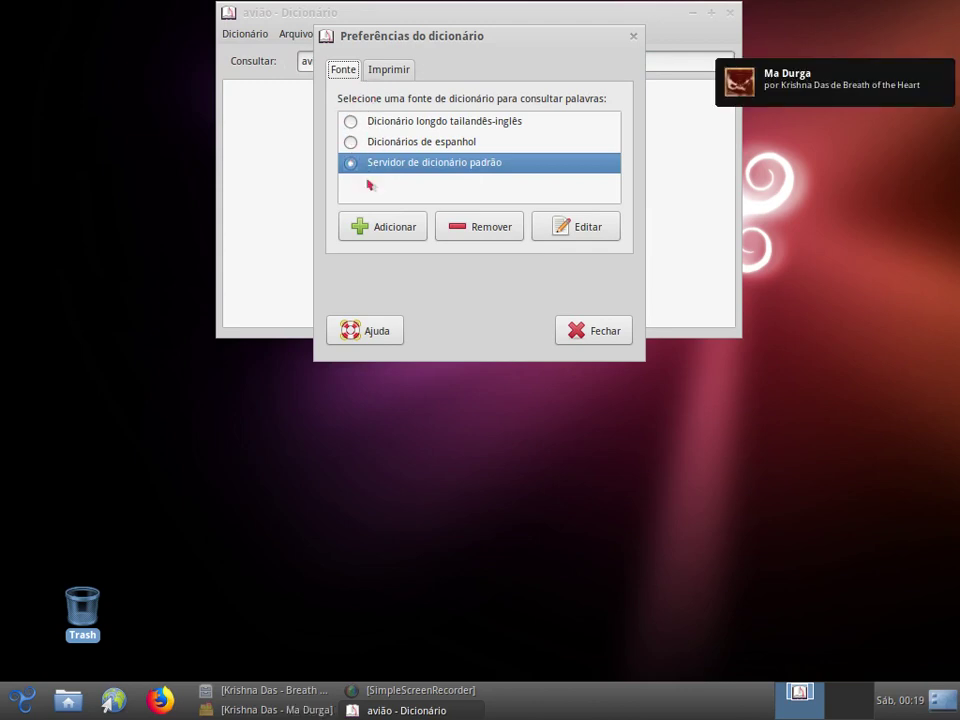
left_click(604, 332)
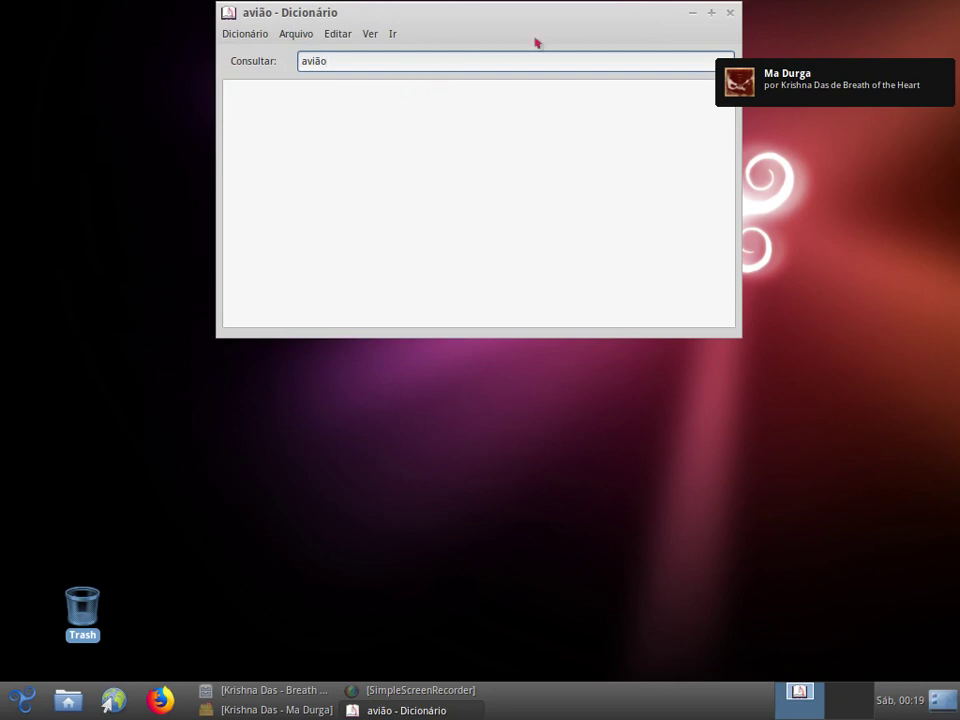
Review the Gráficos and Multimídia application categories again in the system's main menu.
left_click(22, 700)
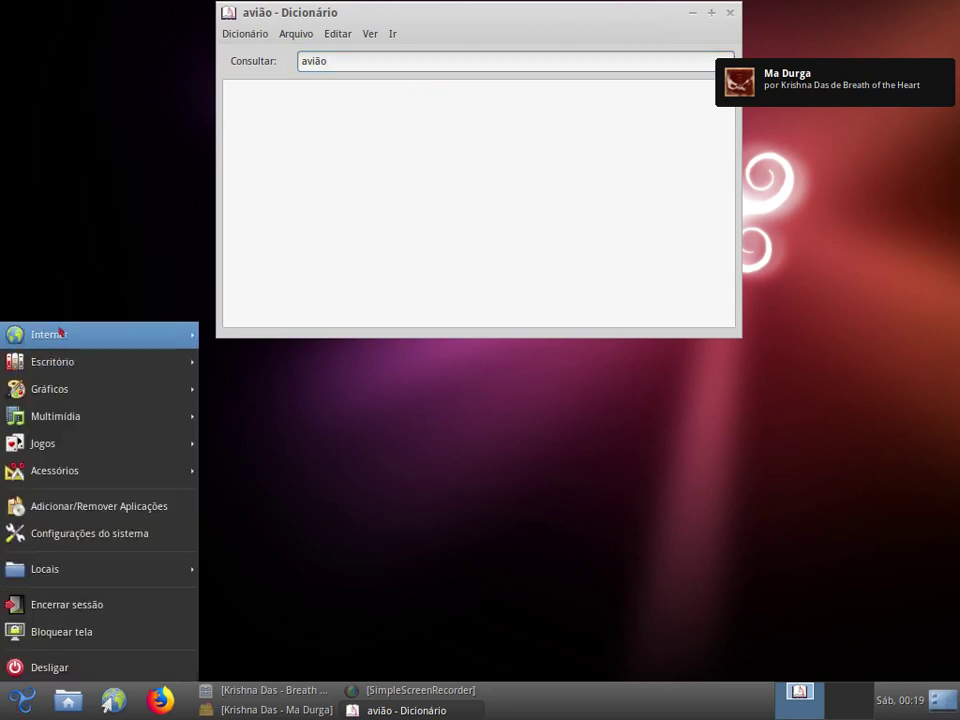
mouse_move(68, 418)
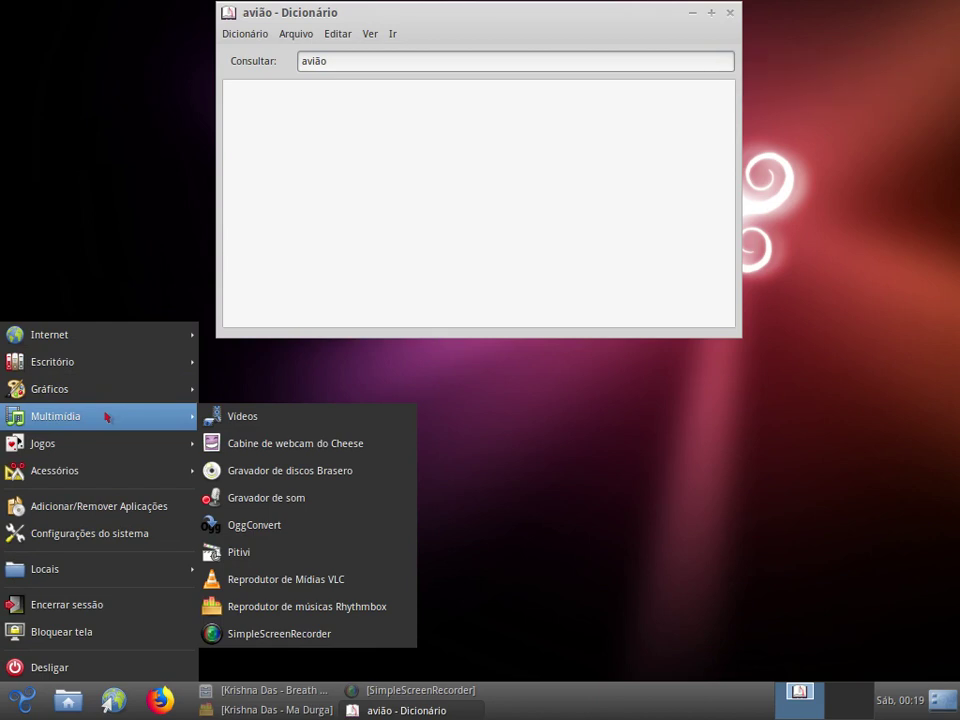
mouse_move(111, 387)
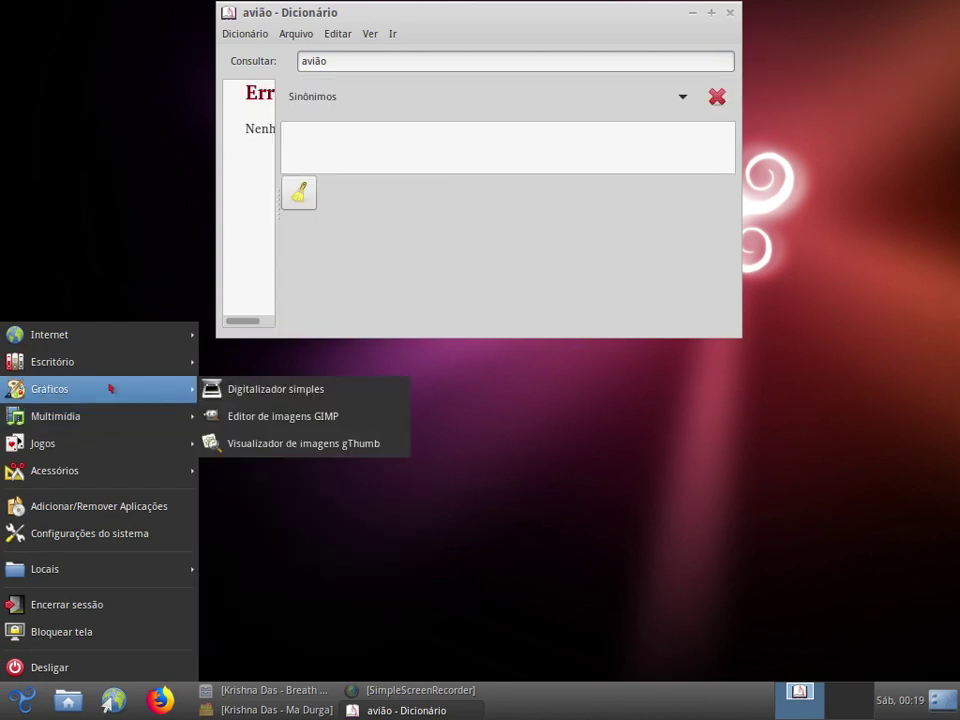
mouse_move(112, 446)
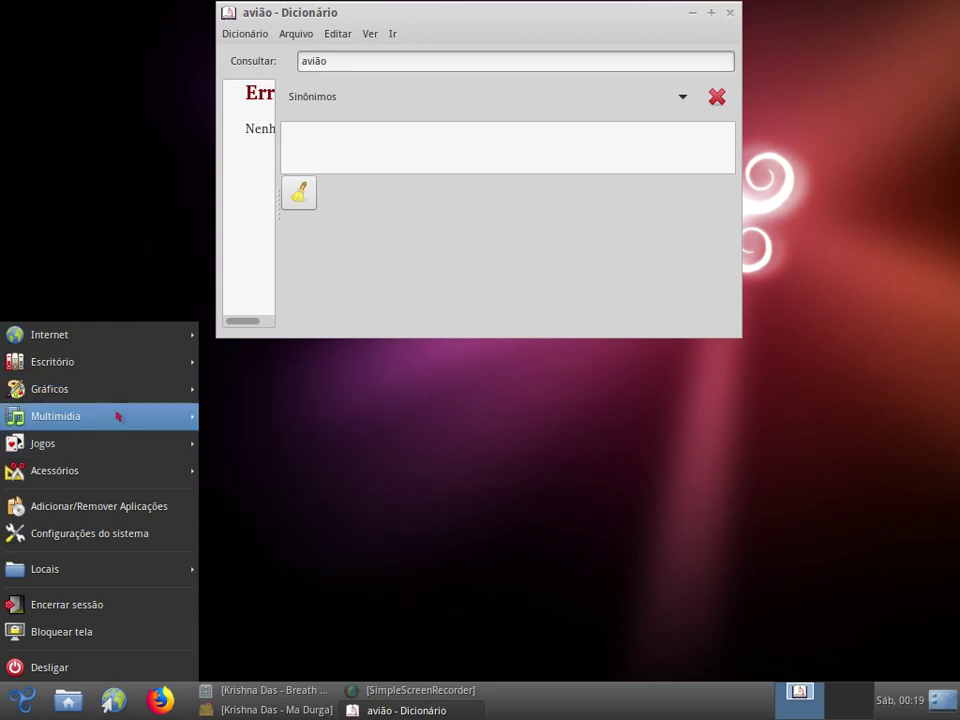
mouse_move(185, 416)
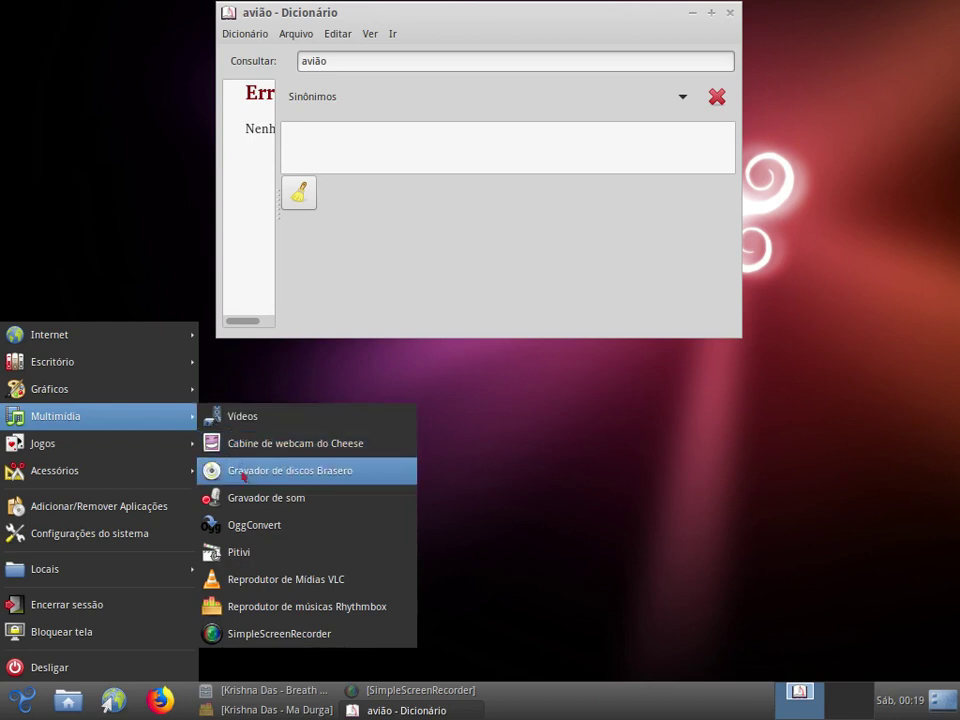
mouse_move(163, 471)
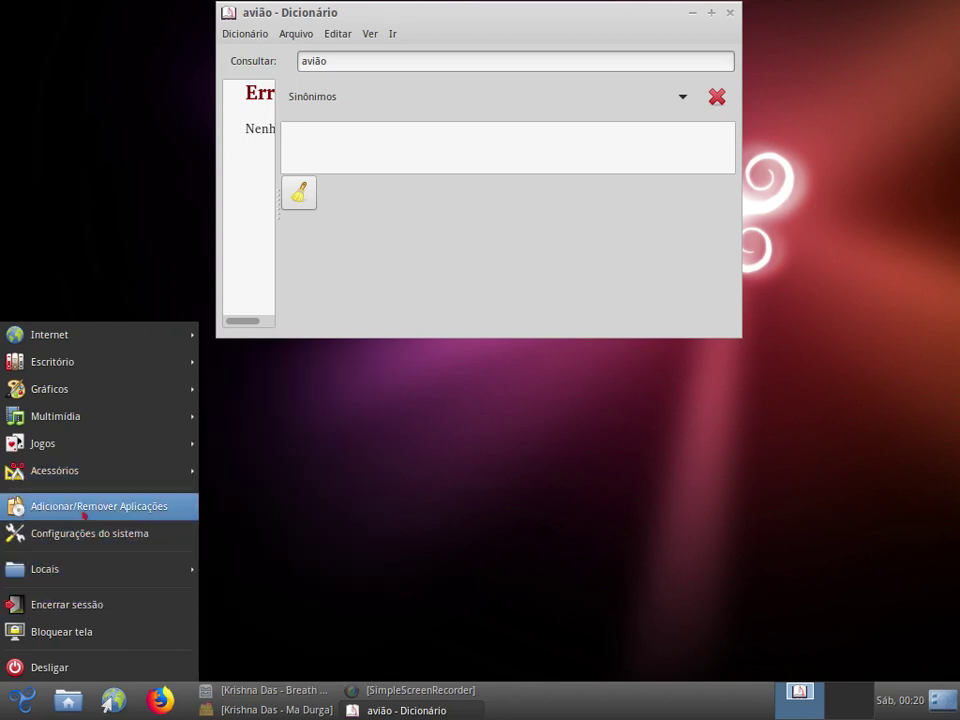
Launch Adicionar/Remover Aplicações, close the Dicionário window covering it, and maximize the application manager.
left_click(115, 514)
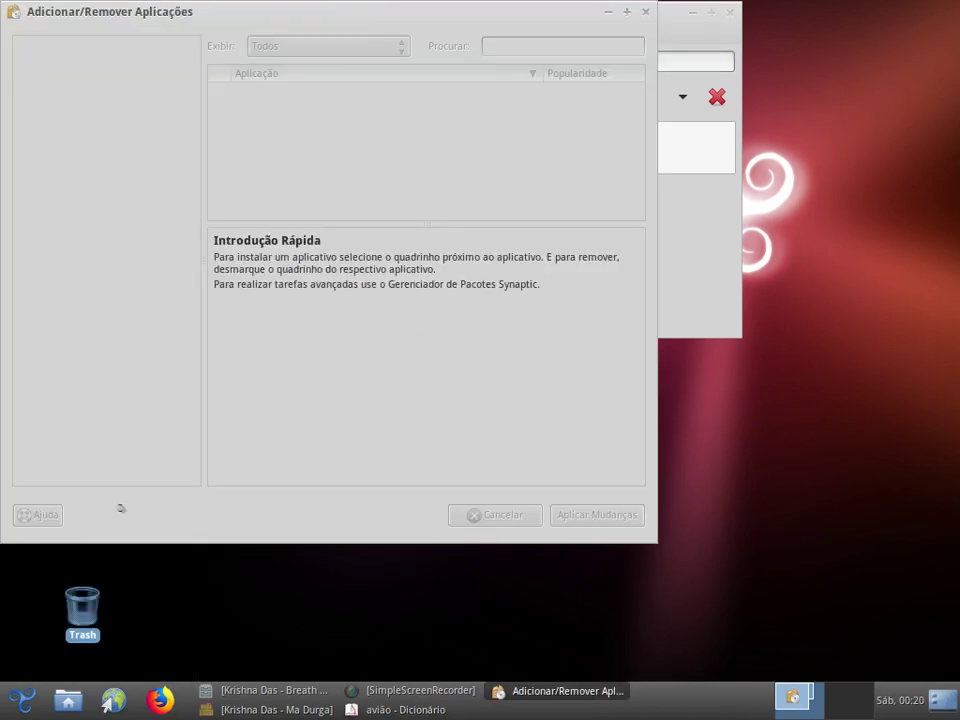
left_click(335, 137)
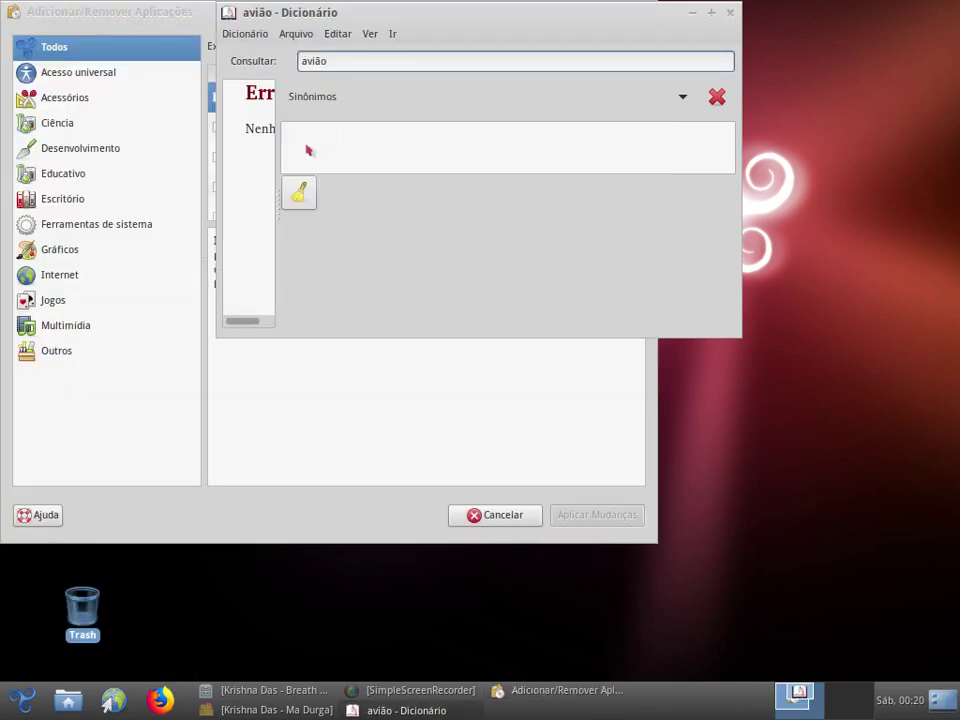
left_click(729, 13)
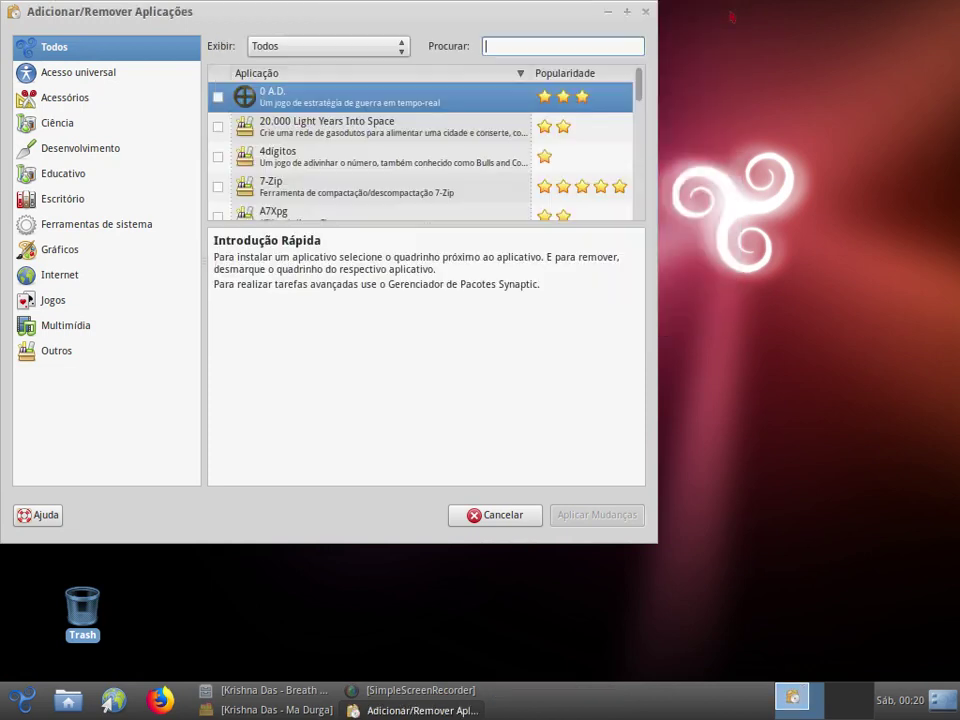
left_click(629, 13)
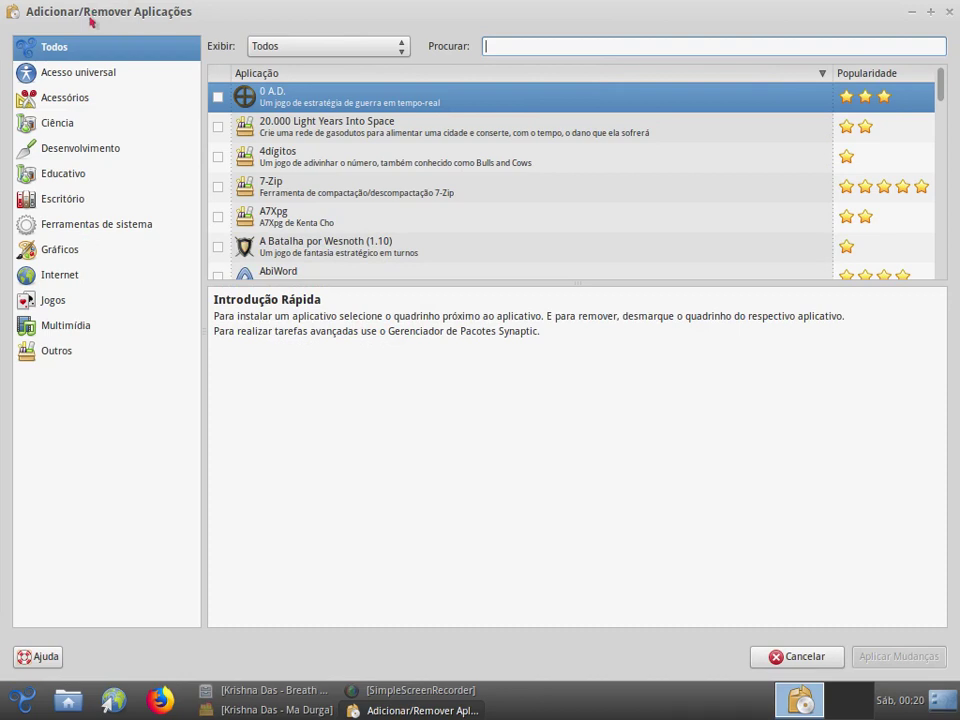
Filter the list to Apenas aplicações instaladas, and unmark Arora and mark it again.
left_click(387, 51)
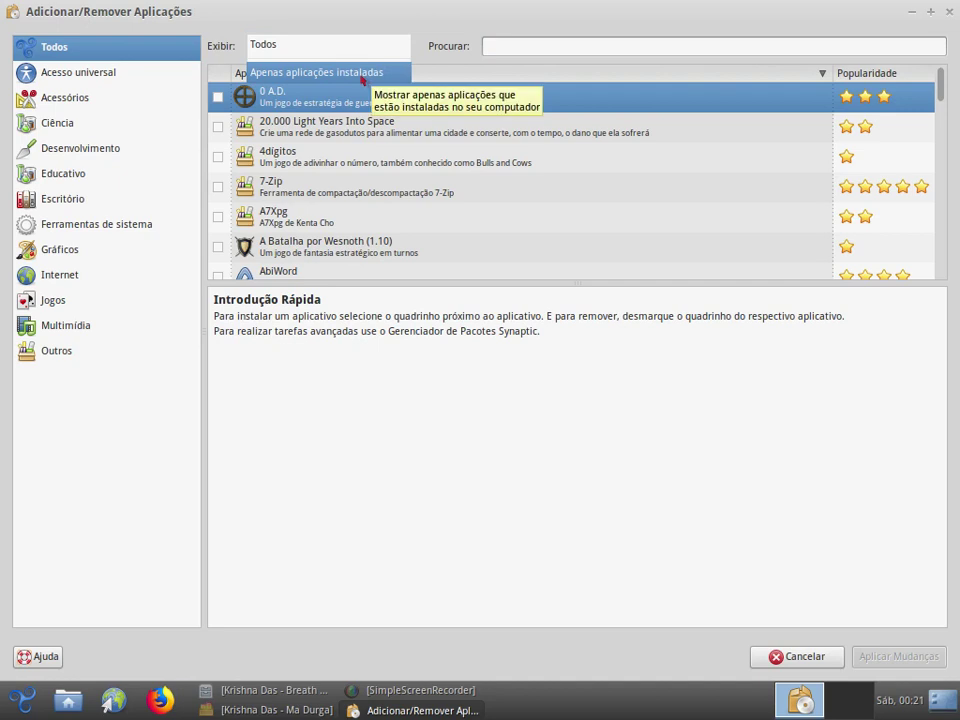
left_click(360, 79)
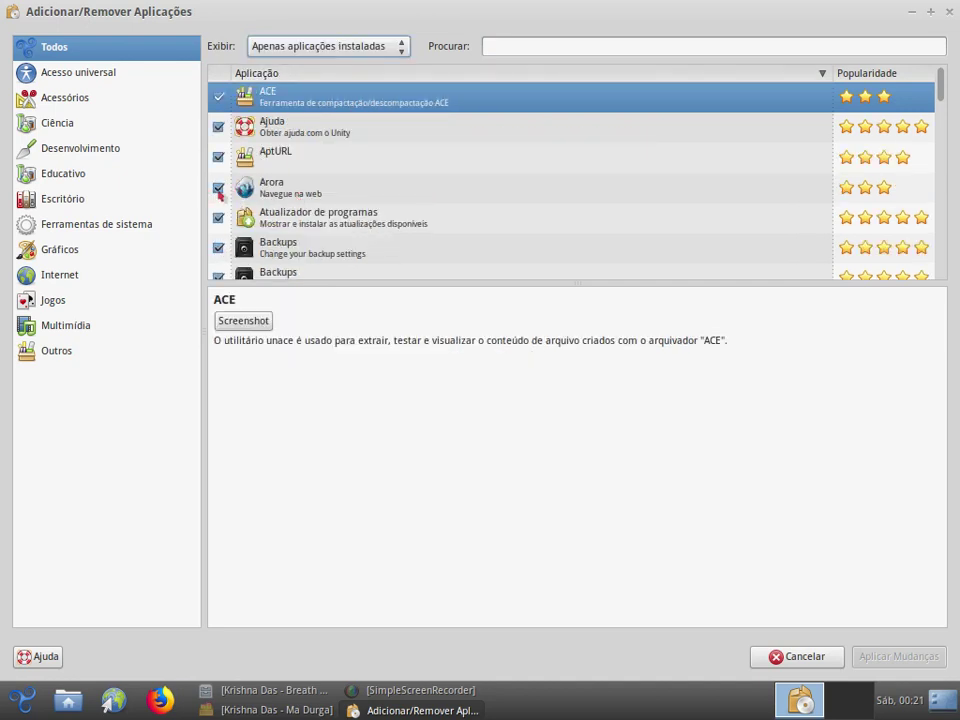
left_click(219, 187)
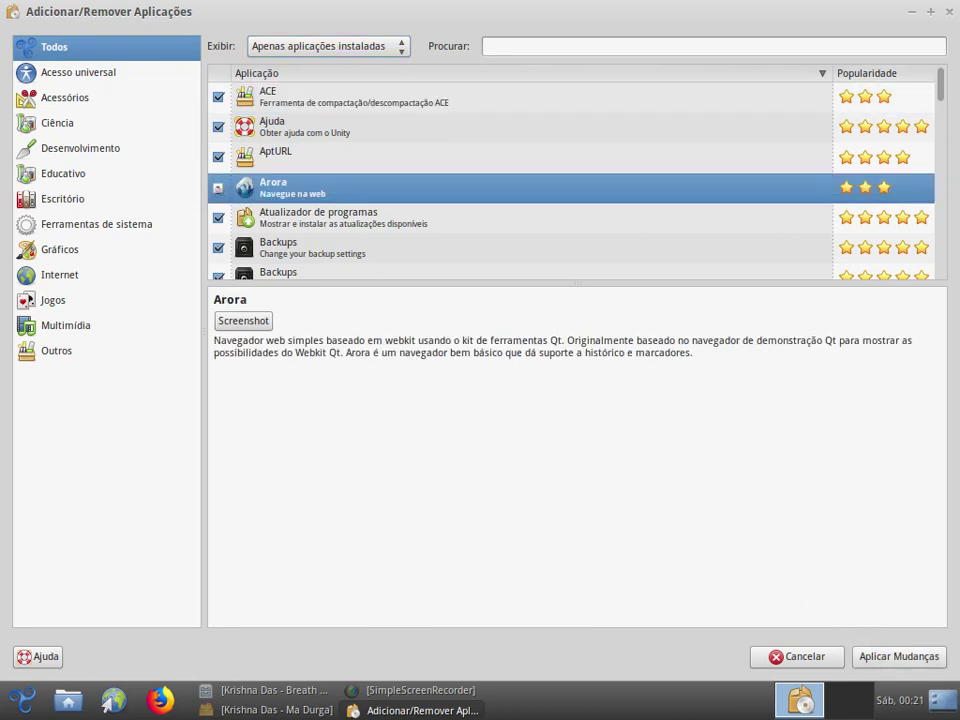
left_click(218, 188)
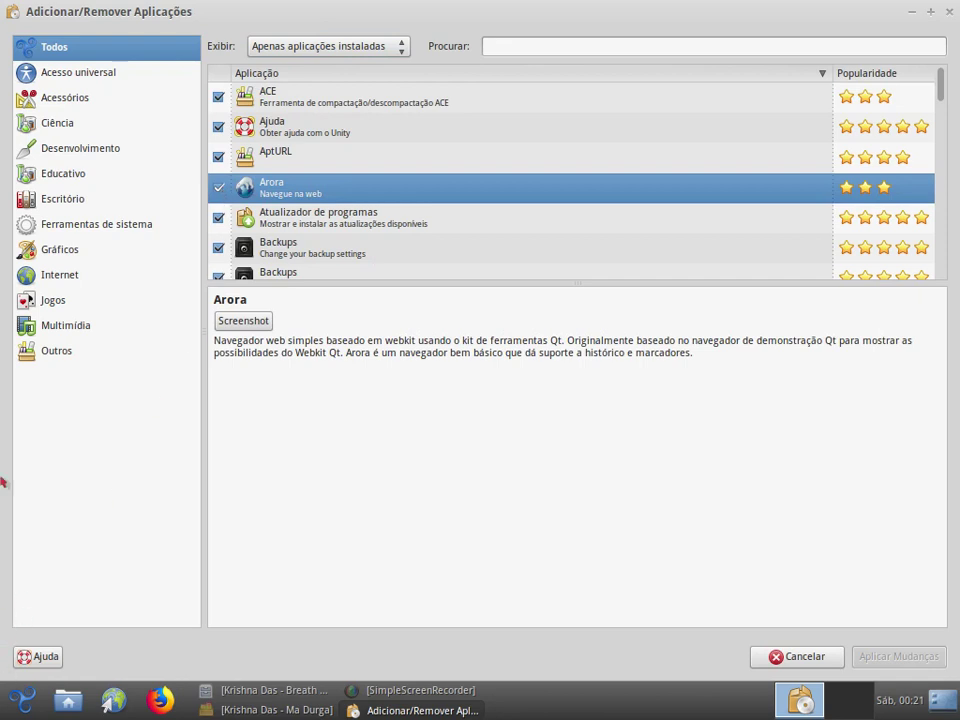
Review the installed applications category by category, from Acesso universal down to Outros.
left_click(88, 76)
left_click(80, 100)
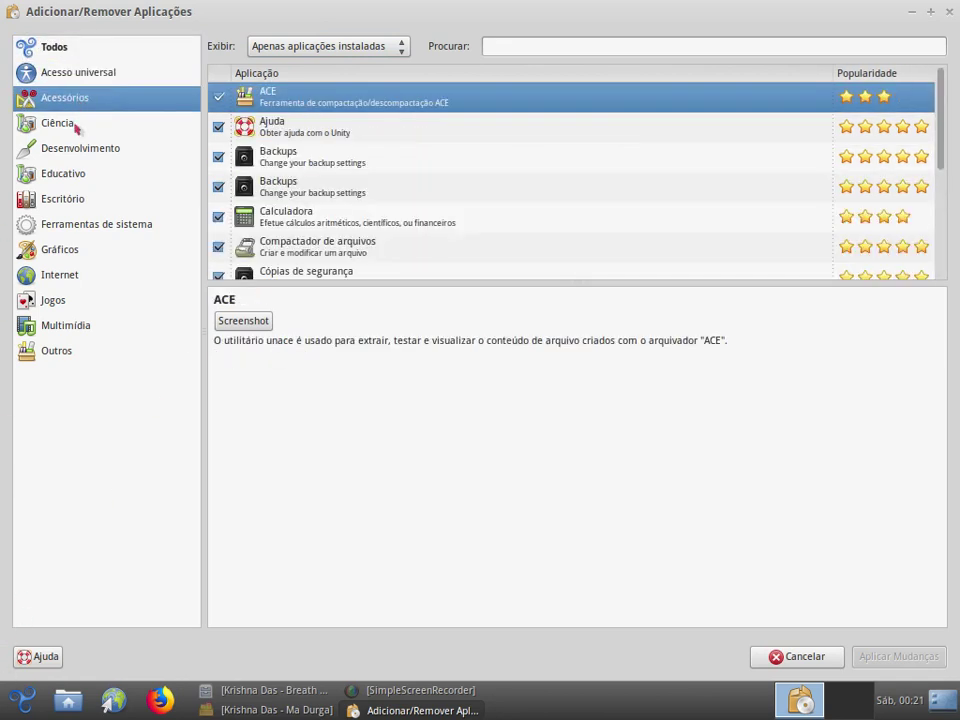
left_click(77, 124)
left_click(79, 150)
left_click(81, 176)
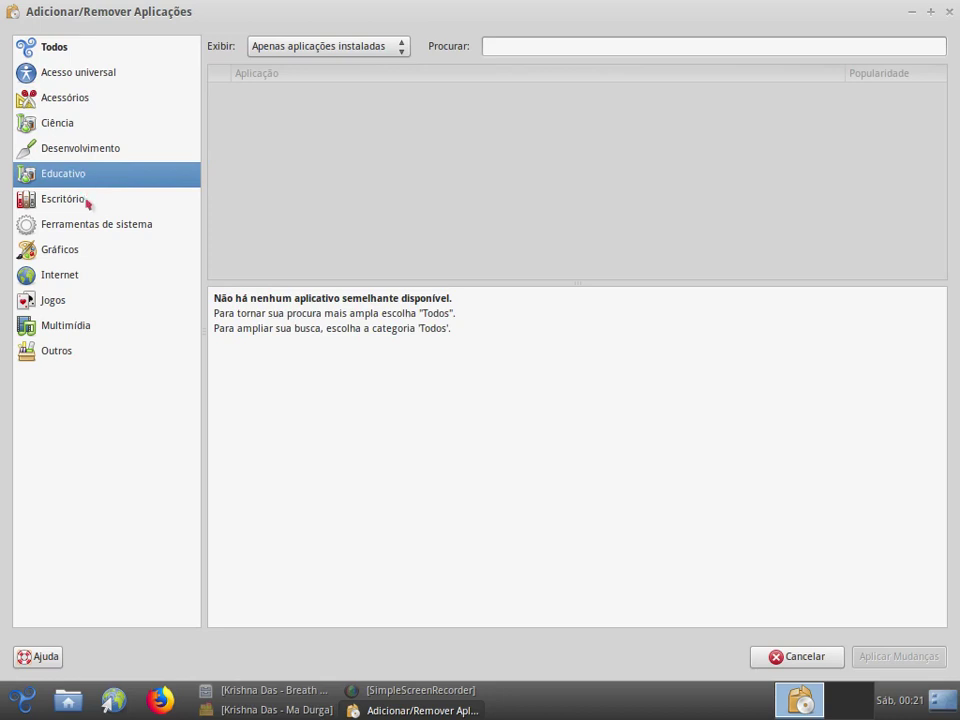
left_click(86, 201)
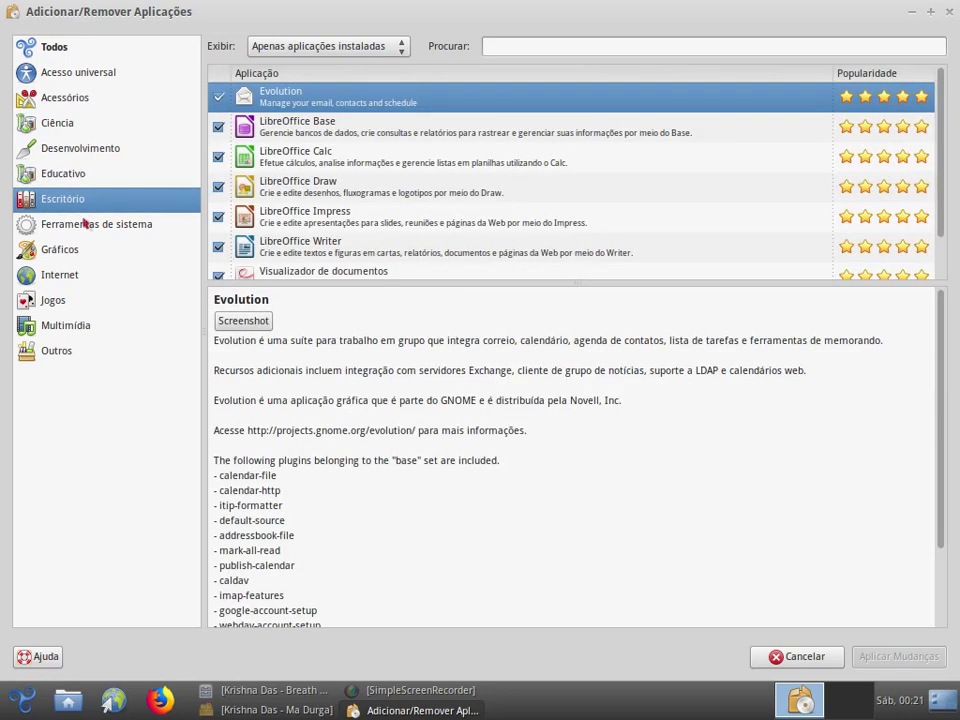
left_click(86, 224)
left_click(70, 249)
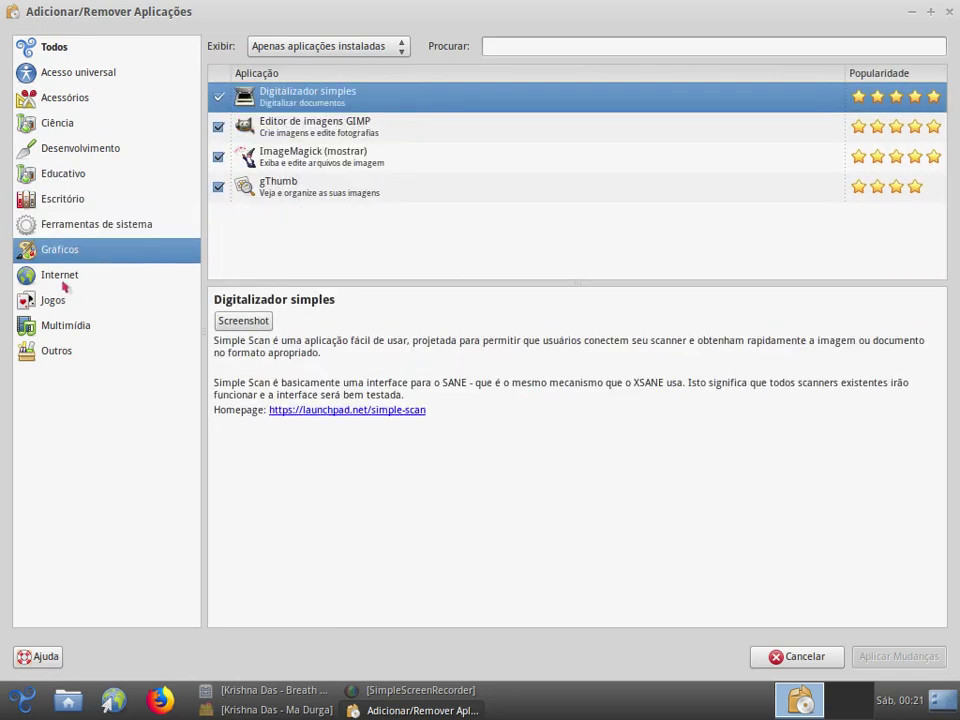
left_click(62, 275)
left_click(51, 298)
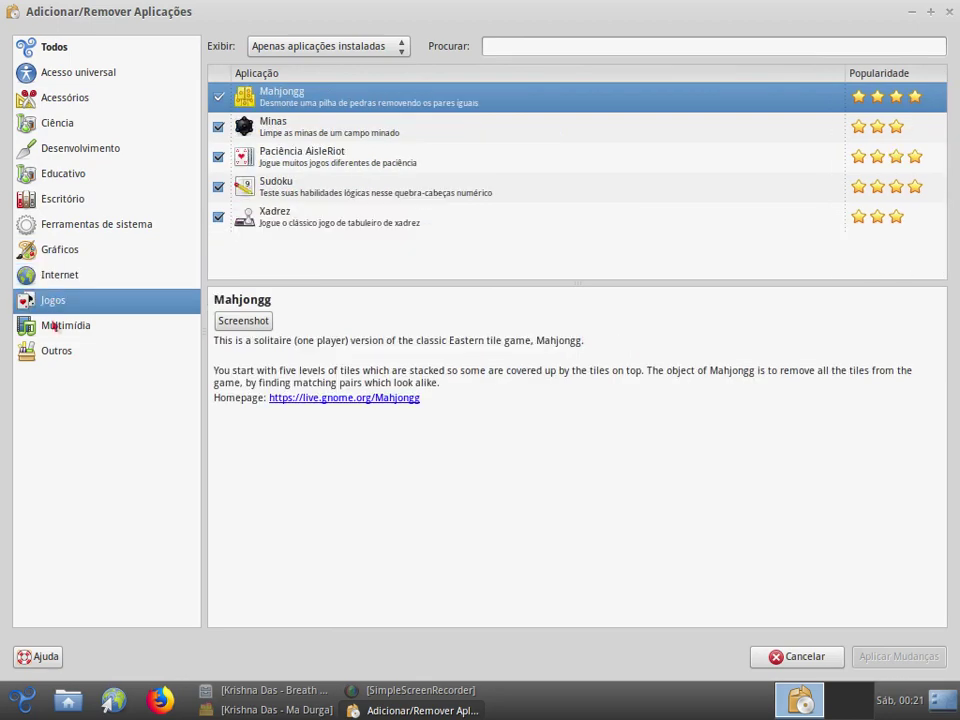
left_click(55, 326)
left_click(54, 354)
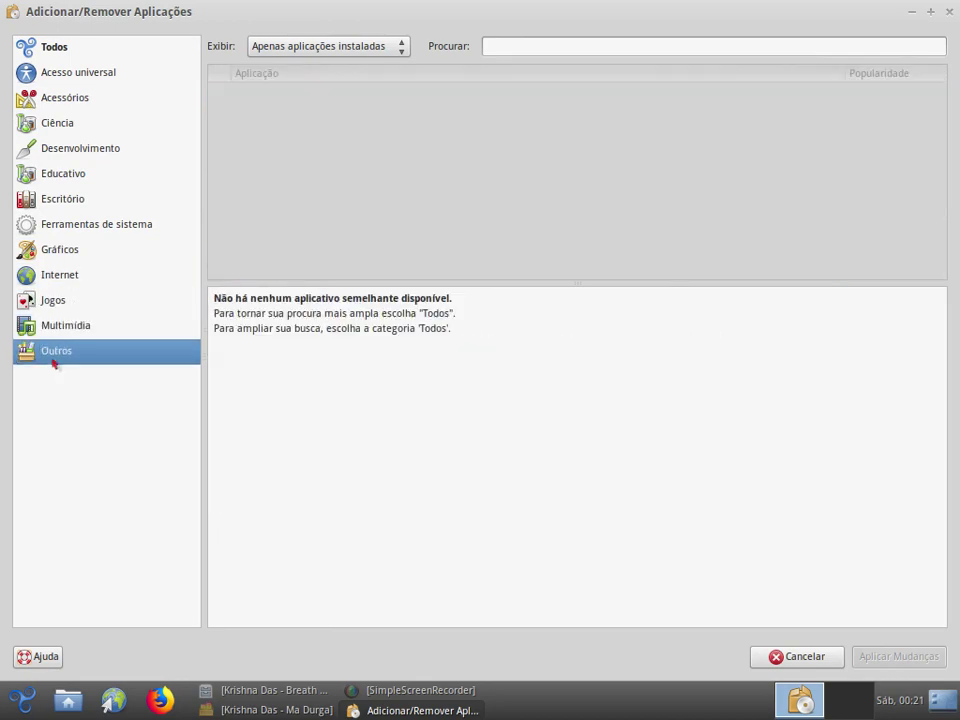
Review the installed applications again in reverse category order, from Multimídia back to Acessórios, including the rest of the Acessórios list.
left_click(56, 322)
left_click(54, 300)
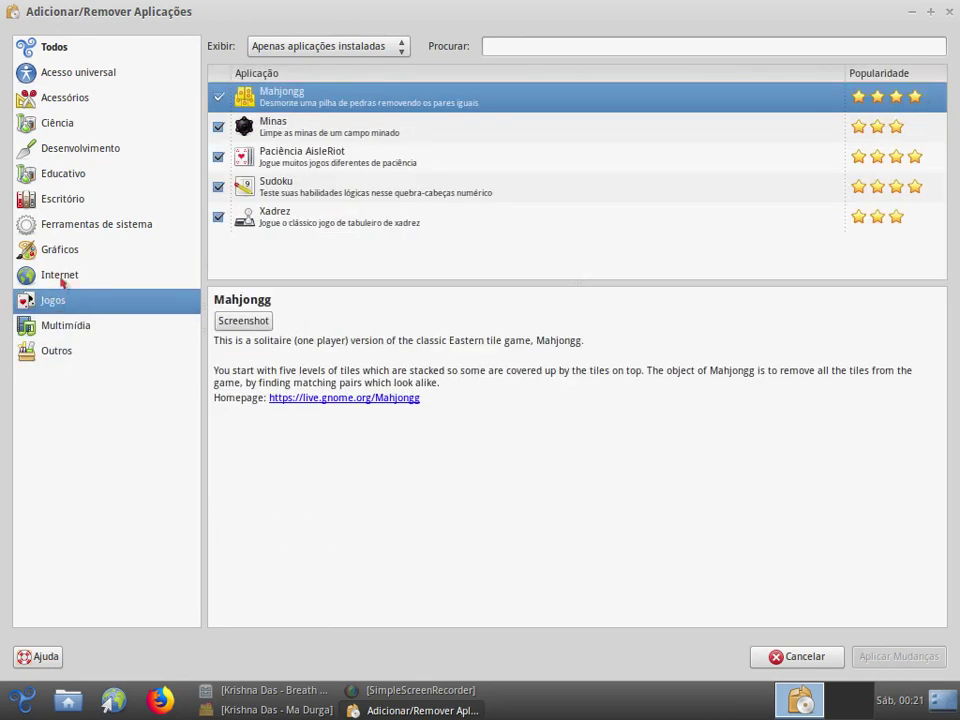
left_click(62, 281)
left_click(66, 250)
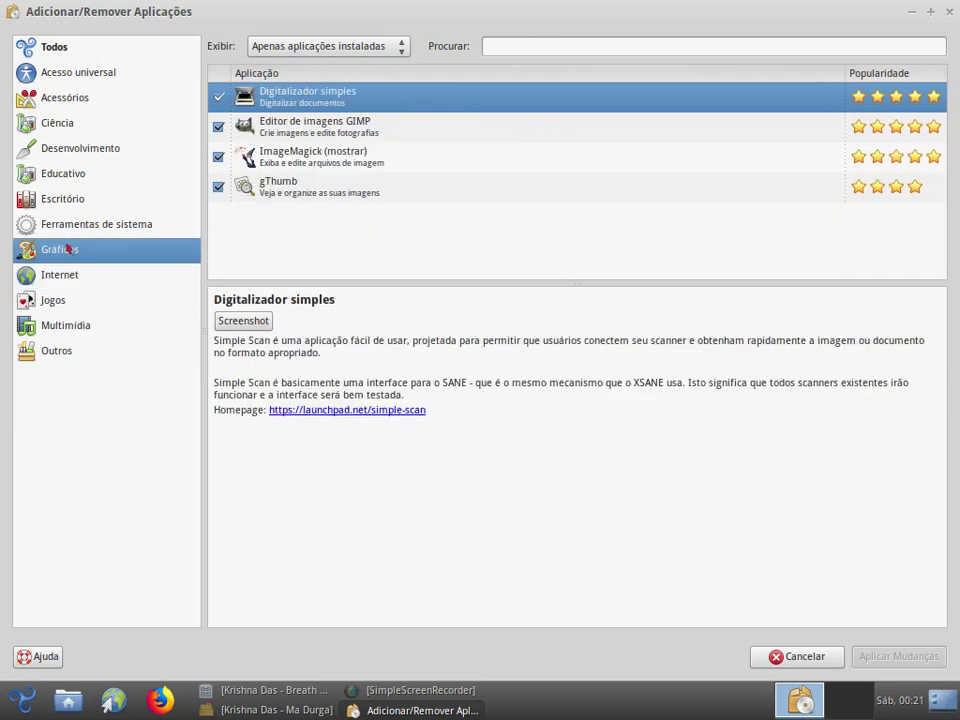
left_click(89, 226)
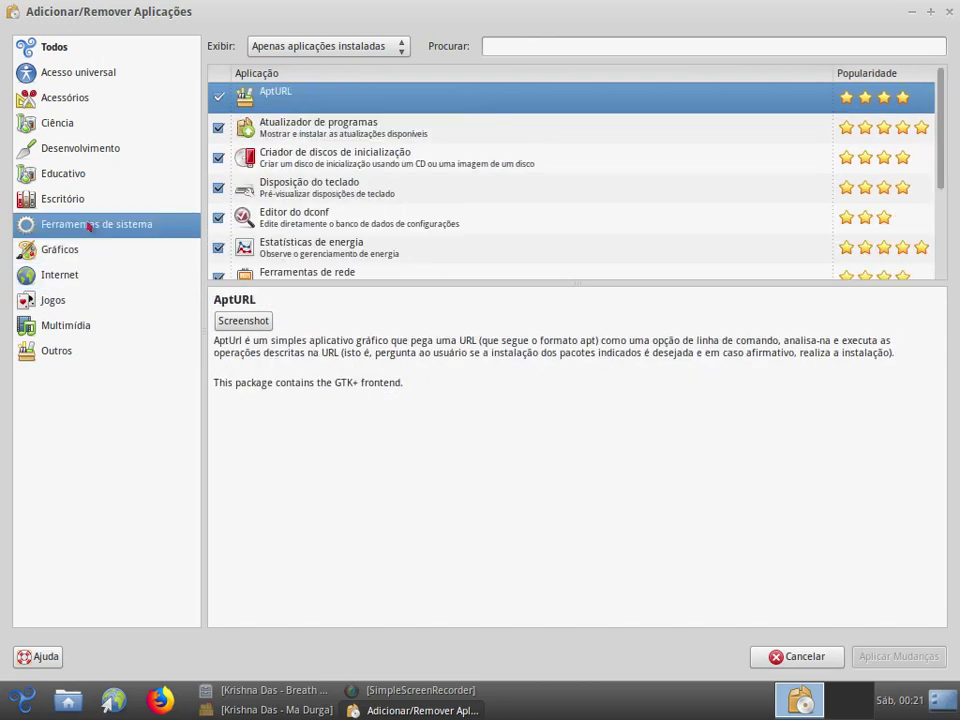
left_click(62, 199)
left_click(66, 174)
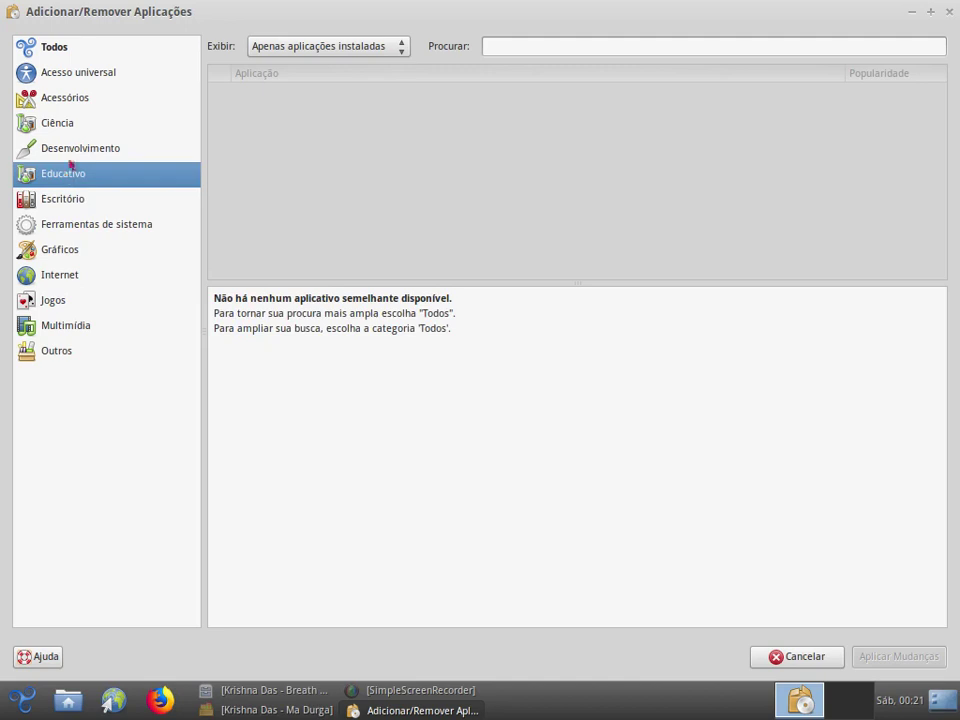
left_click(71, 152)
left_click(60, 120)
left_click(77, 100)
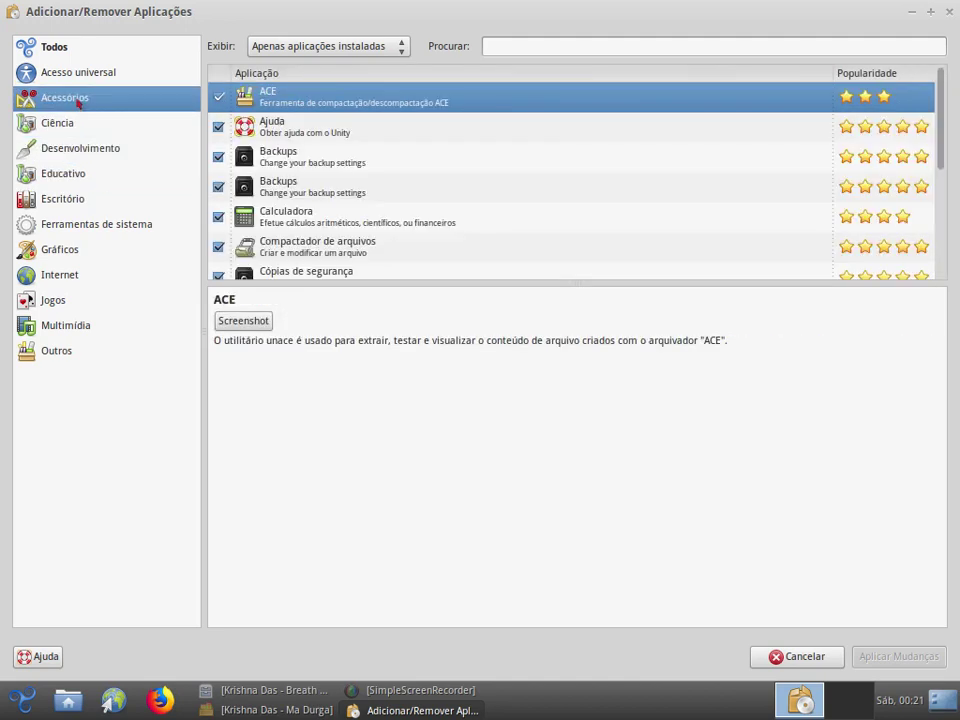
scroll(494, 264, "down", 5)
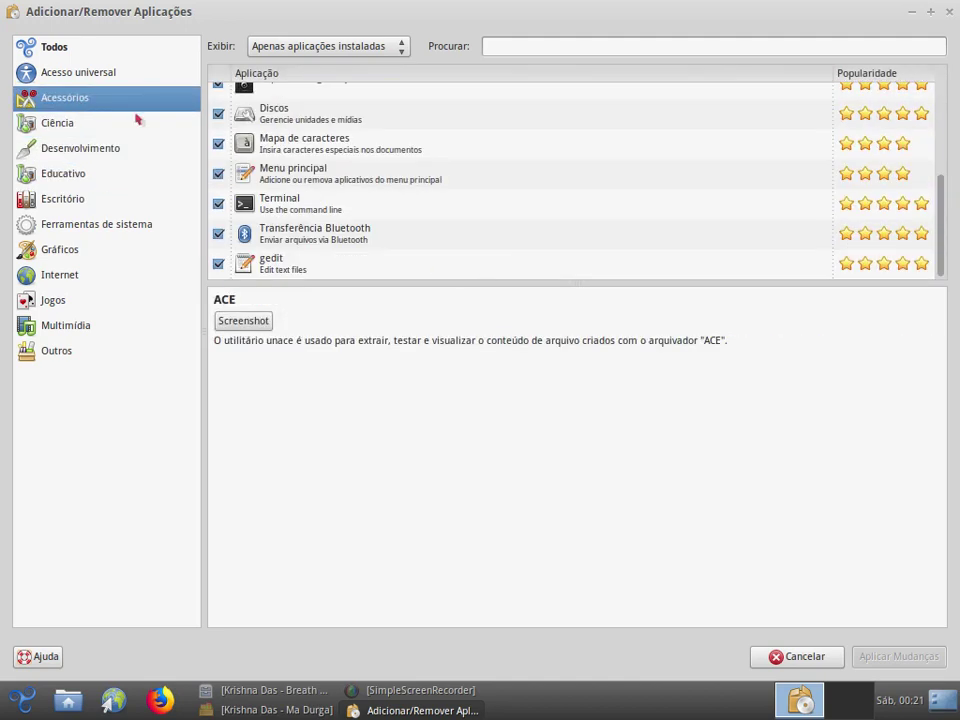
Check the installed applications under Ciência, Desenvolvimento, Educativo and Escritório, viewing the Escritório list to its end.
left_click(60, 122)
left_click(74, 150)
left_click(80, 175)
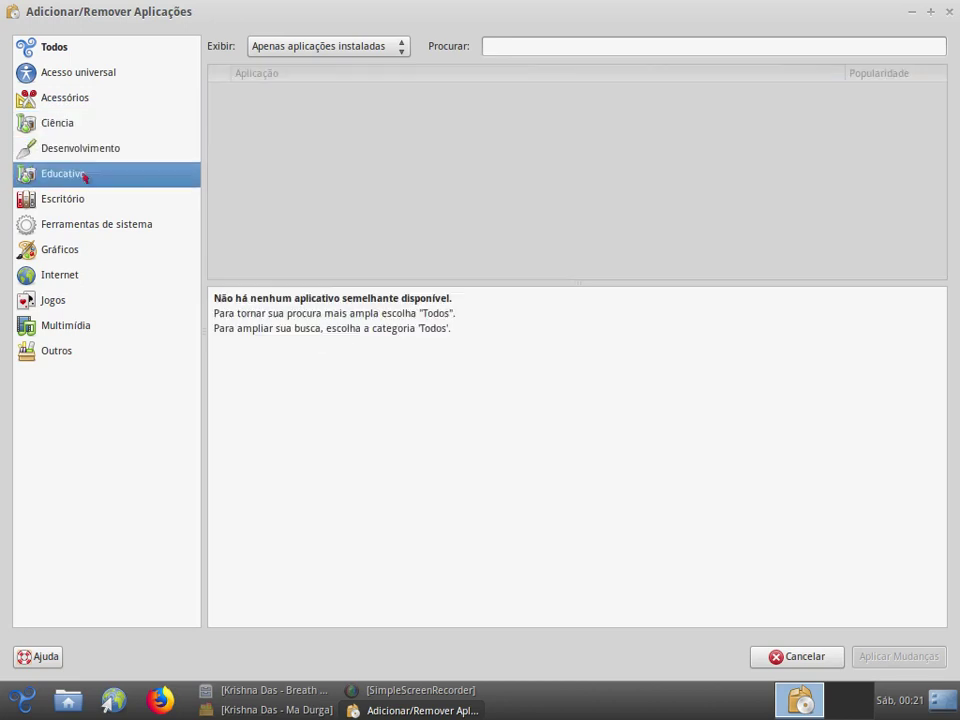
left_click(82, 199)
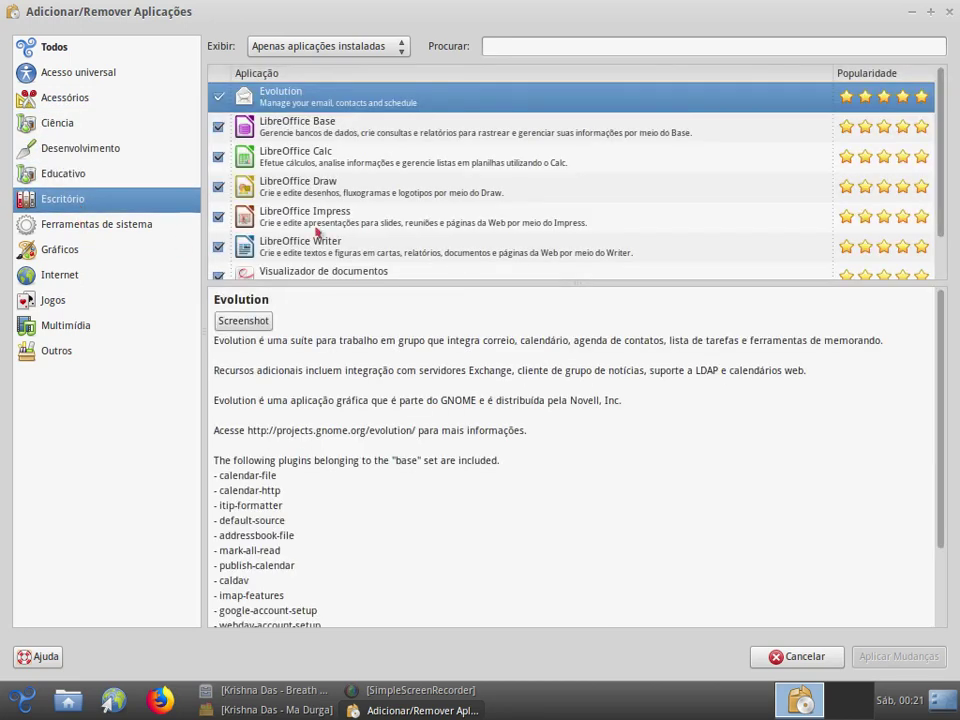
scroll(318, 231, "down", 2)
Set the Exibir filter to Todos and view the available applications in the Escritório category.
left_click(402, 45)
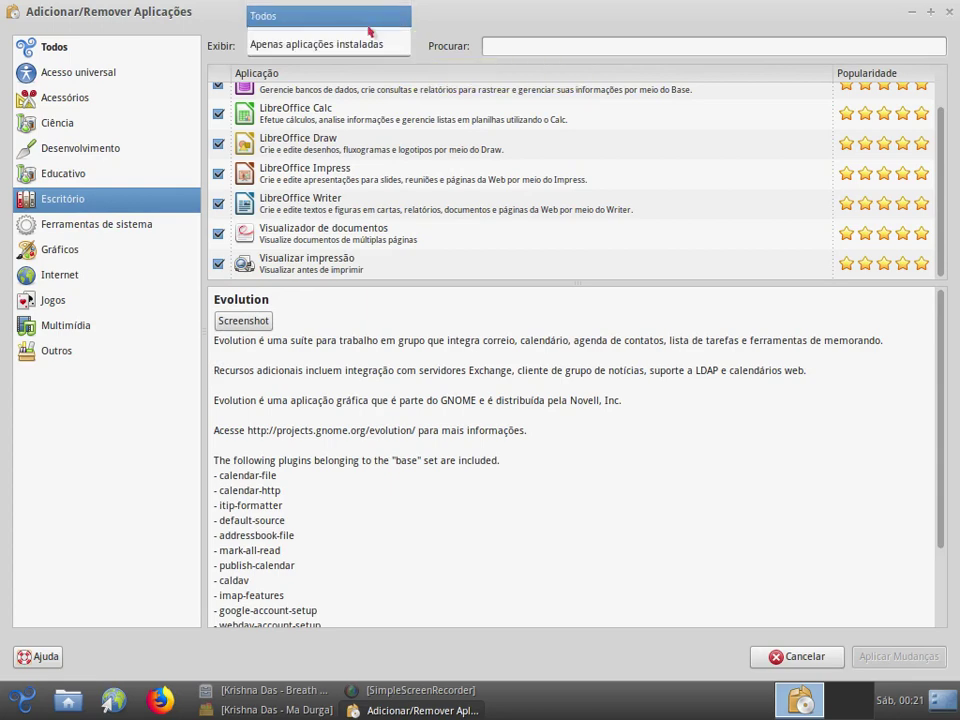
left_click(369, 17)
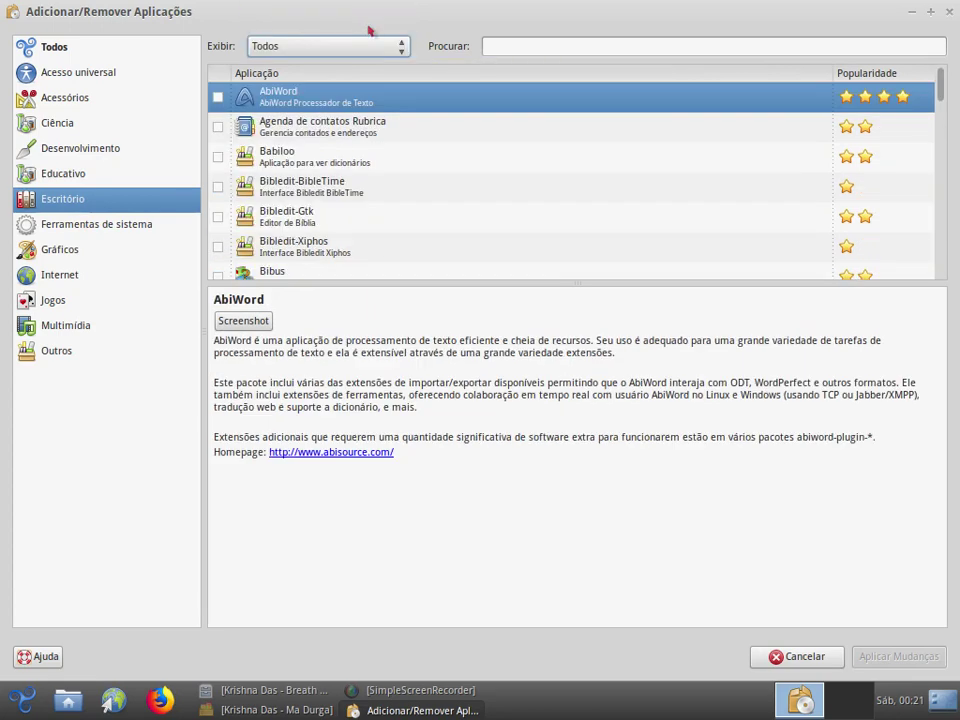
mouse_move(939, 82)
left_mouse_down()
mouse_move(951, 279)
mouse_move(957, 88)
left_mouse_up()
Review all available applications under Ferramentas de sistema, Gráficos and Internet, looking through the Internet list.
left_click(78, 228)
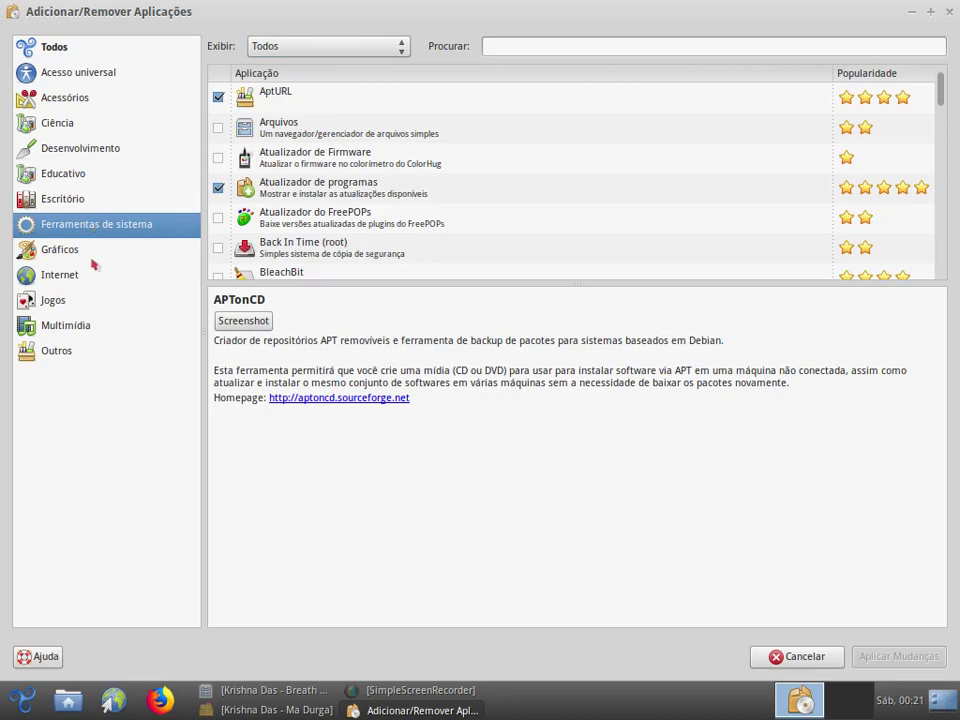
left_click(70, 252)
left_click(75, 272)
scroll(321, 230, "down", 5)
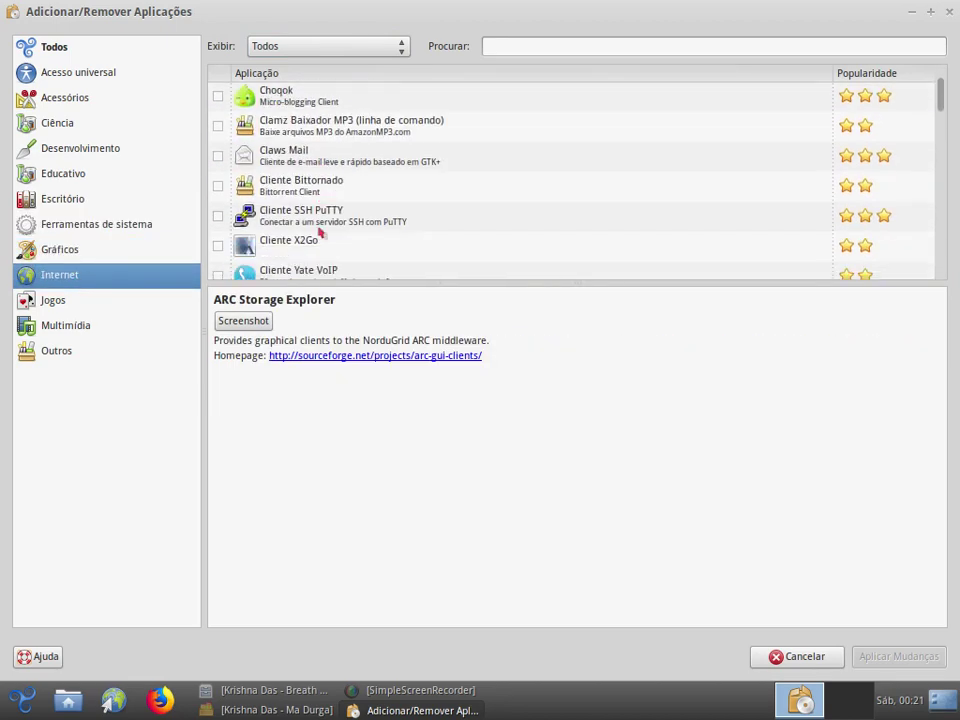
scroll(321, 230, "down", 5)
scroll(372, 255, "up", 4)
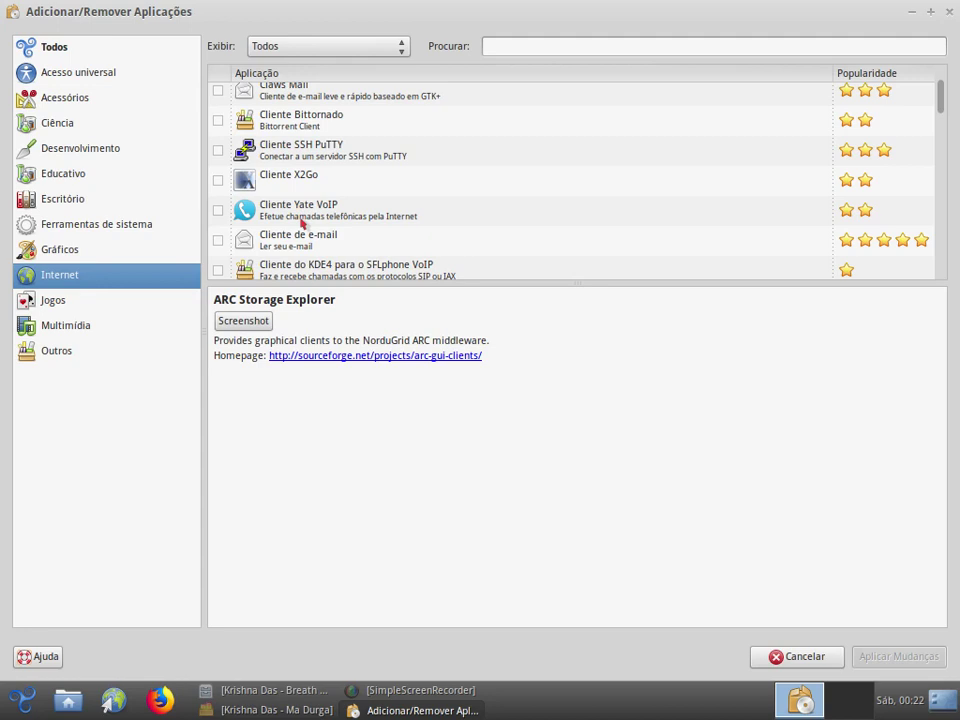
scroll(400, 205, "down", 3)
Review the available applications in the Jogos, Multimídia and Outros categories.
left_click(66, 308)
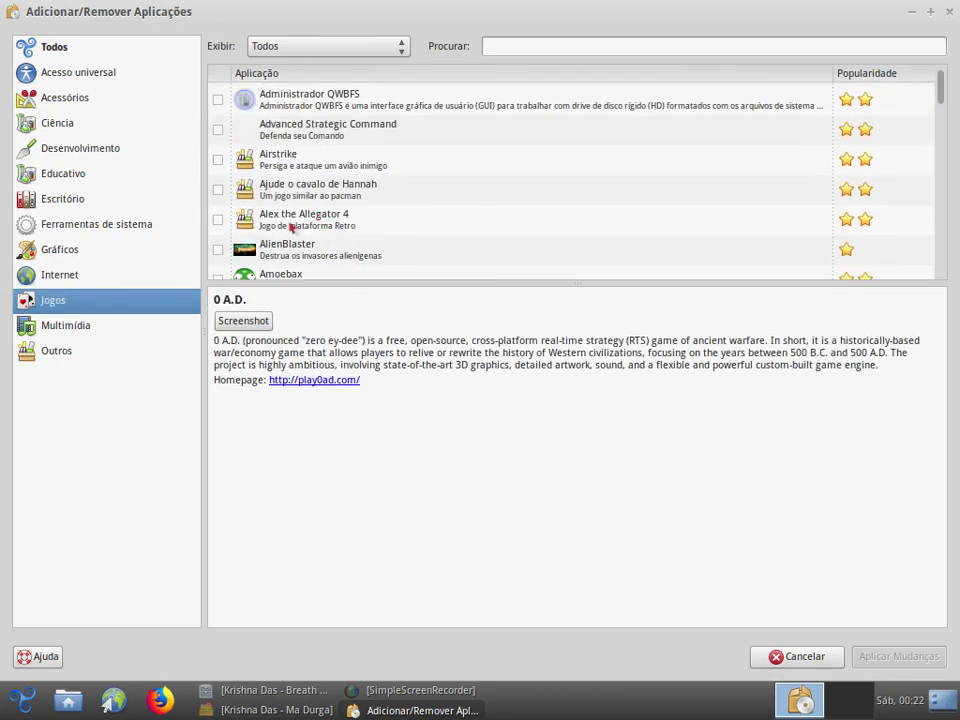
left_click(62, 326)
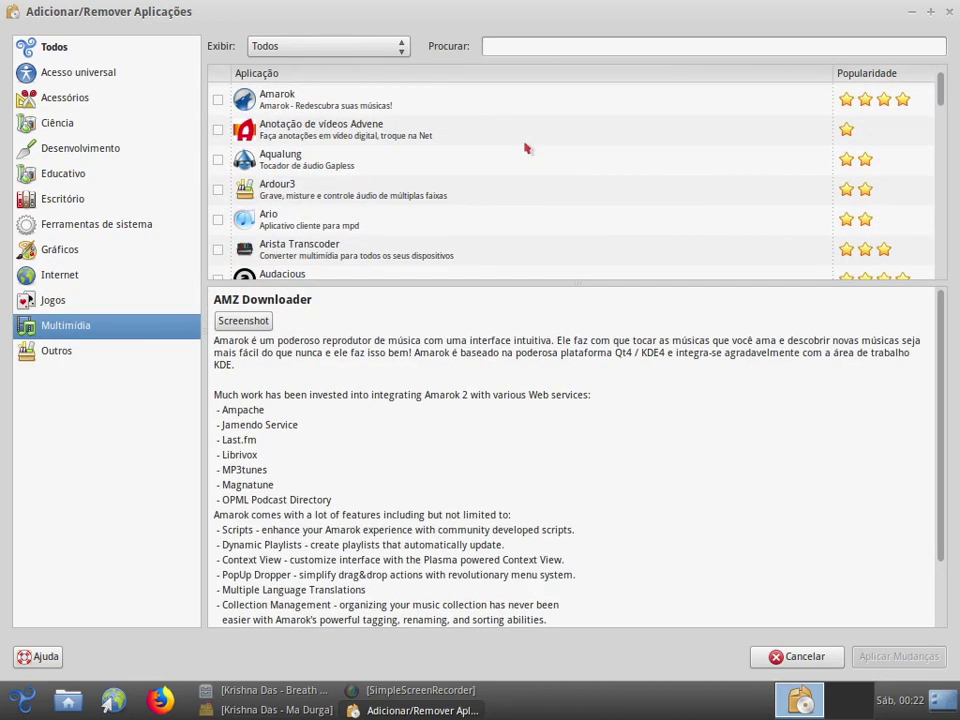
left_click(76, 351)
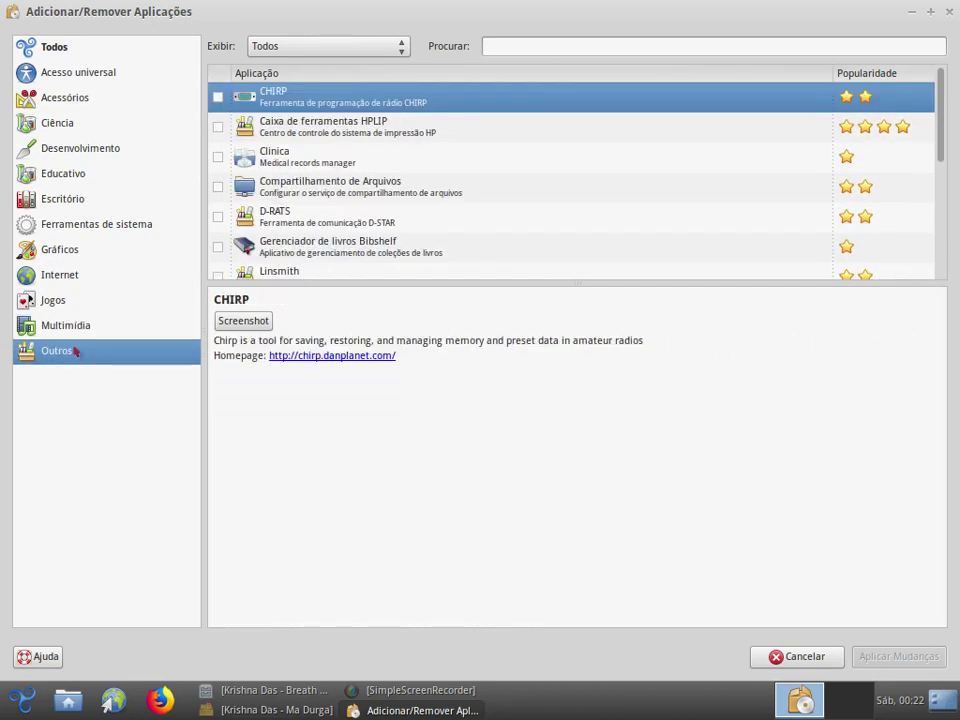
Switch to SimpleScreenRecorder, pause and resume the recording, and minimize its window.
left_click(420, 690)
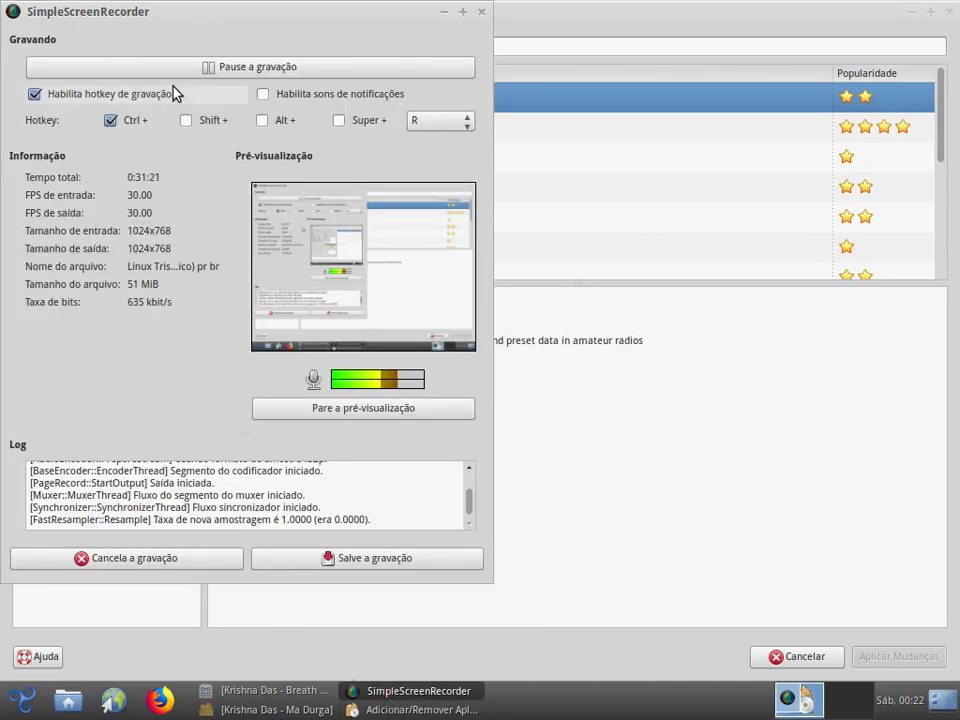
left_click(268, 66)
left_click(268, 66)
left_click(447, 12)
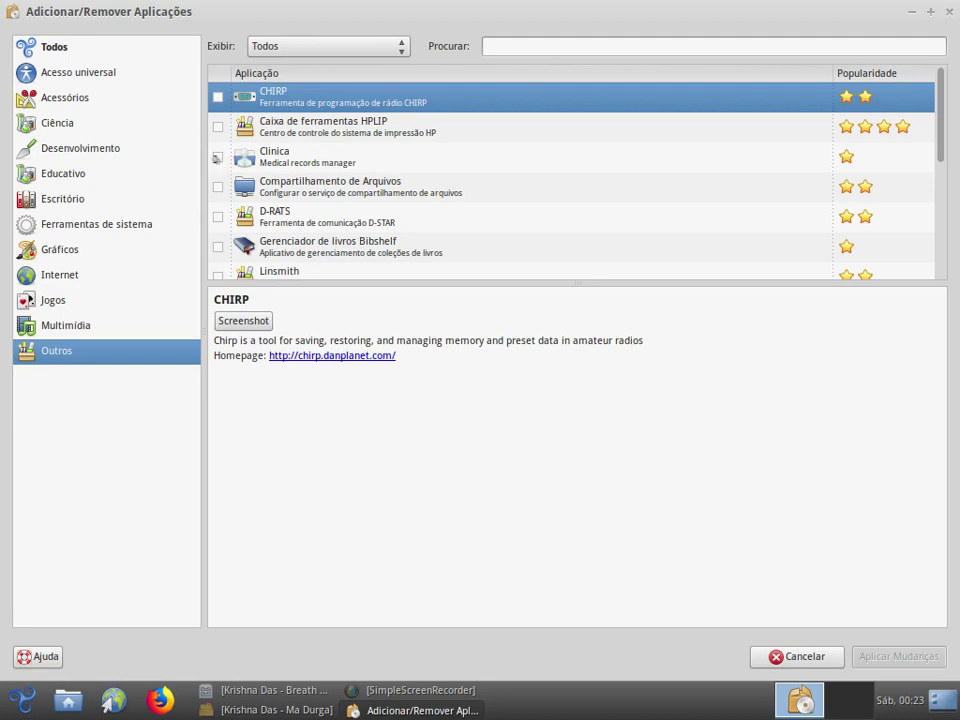
Mark Clinica for installation in the Outros category, look through the remaining applications, and unmaximize the application manager.
left_click(218, 157)
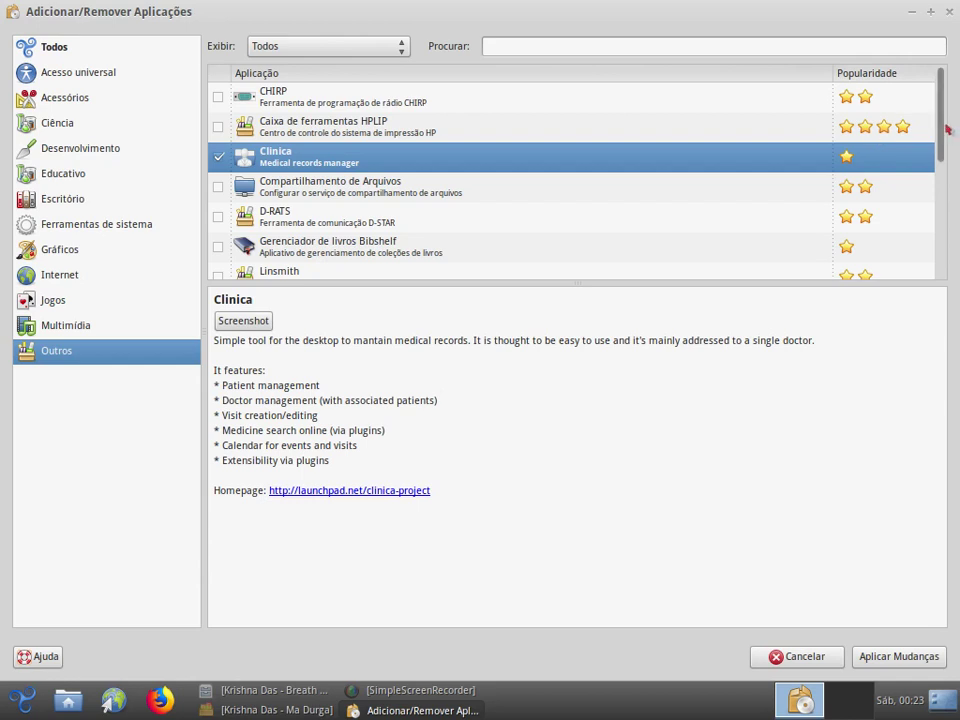
left_click_drag(947, 128, 955, 262)
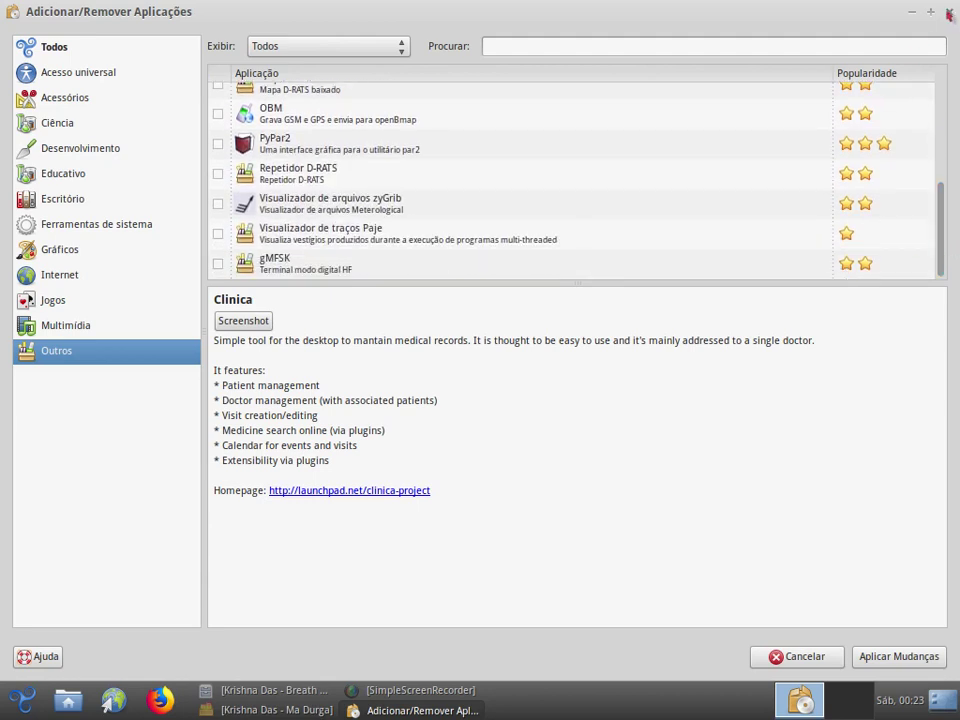
left_click(930, 12)
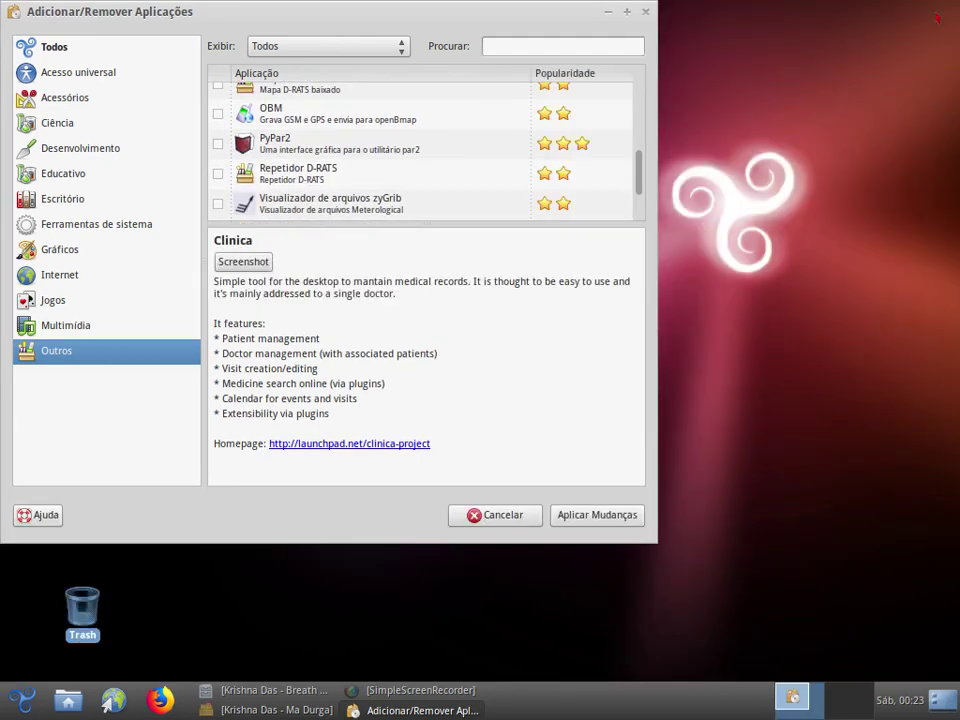
Apply the Clinica installation on closing the manager, authorizing it with the account password, and expand the installation details.
left_click(646, 12)
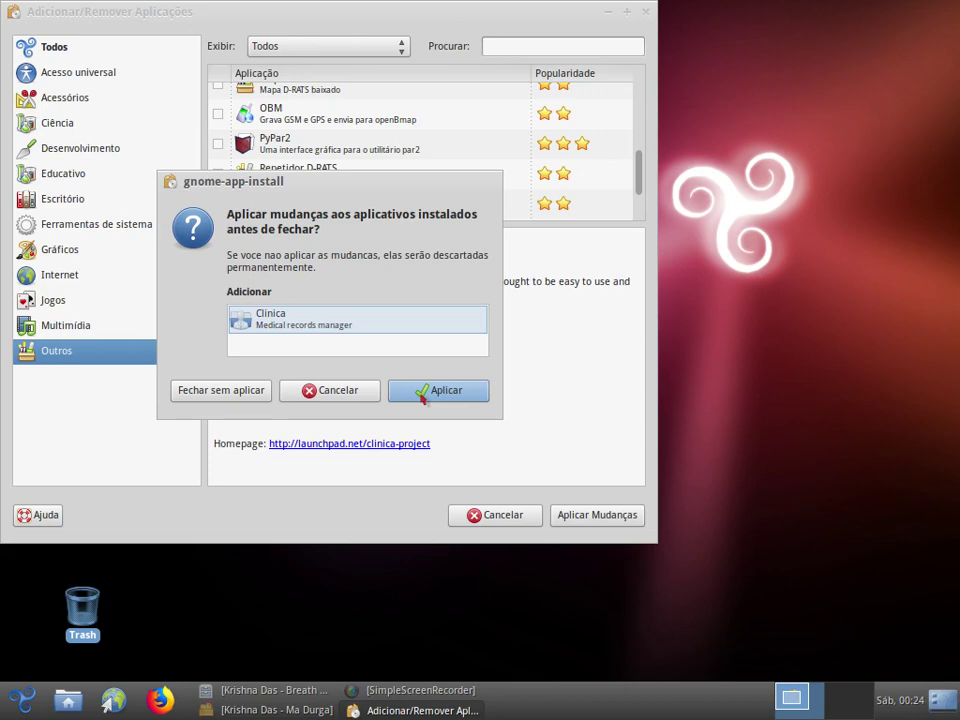
left_click(422, 392)
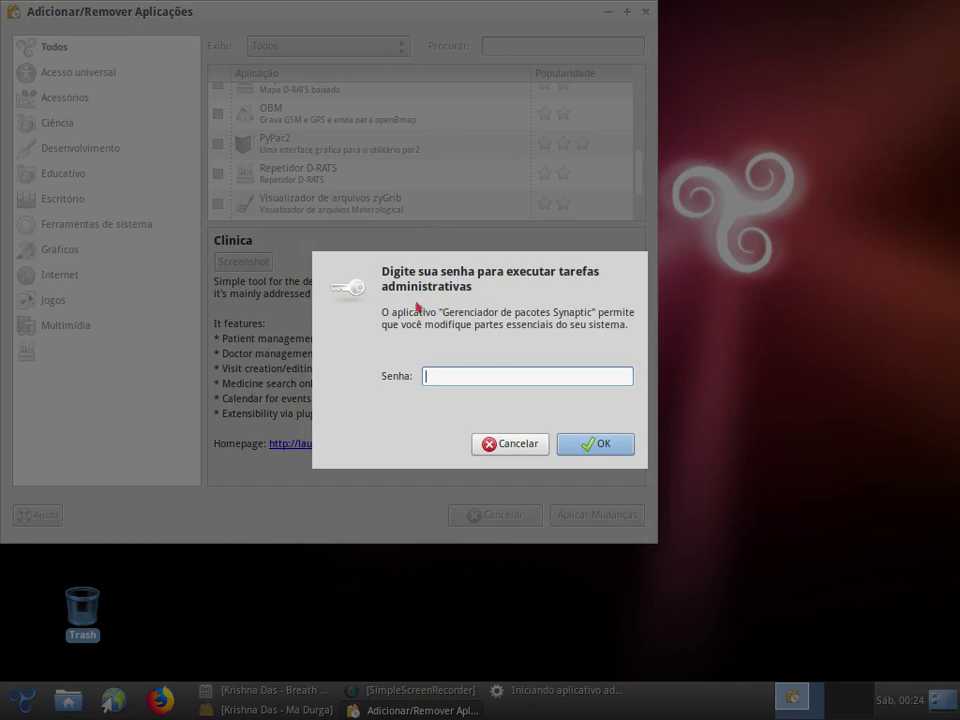
key("Escape")
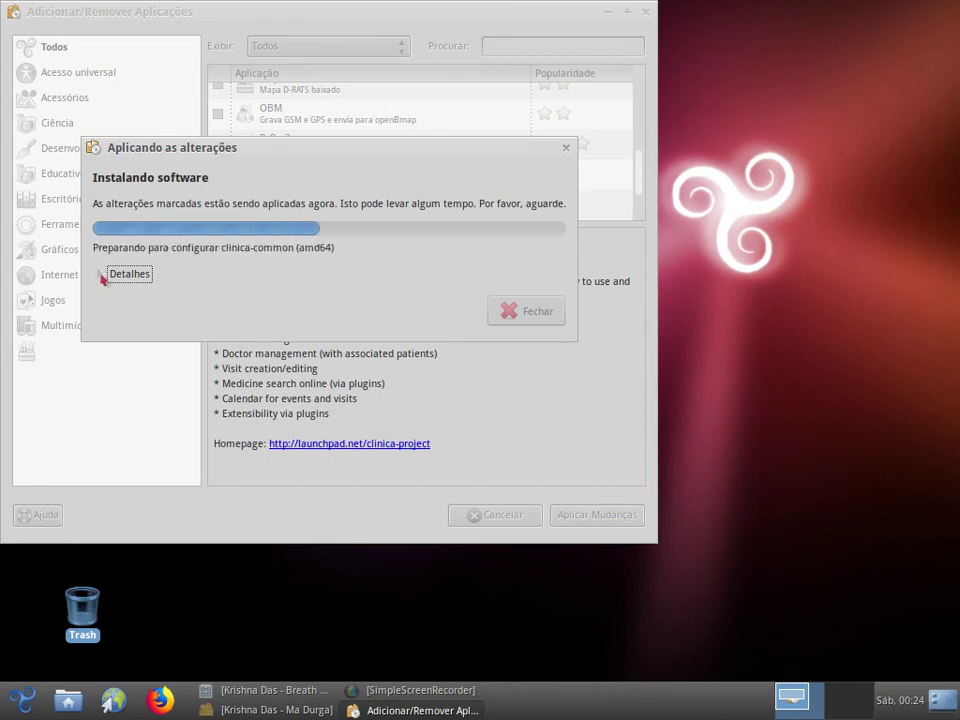
left_click(102, 278)
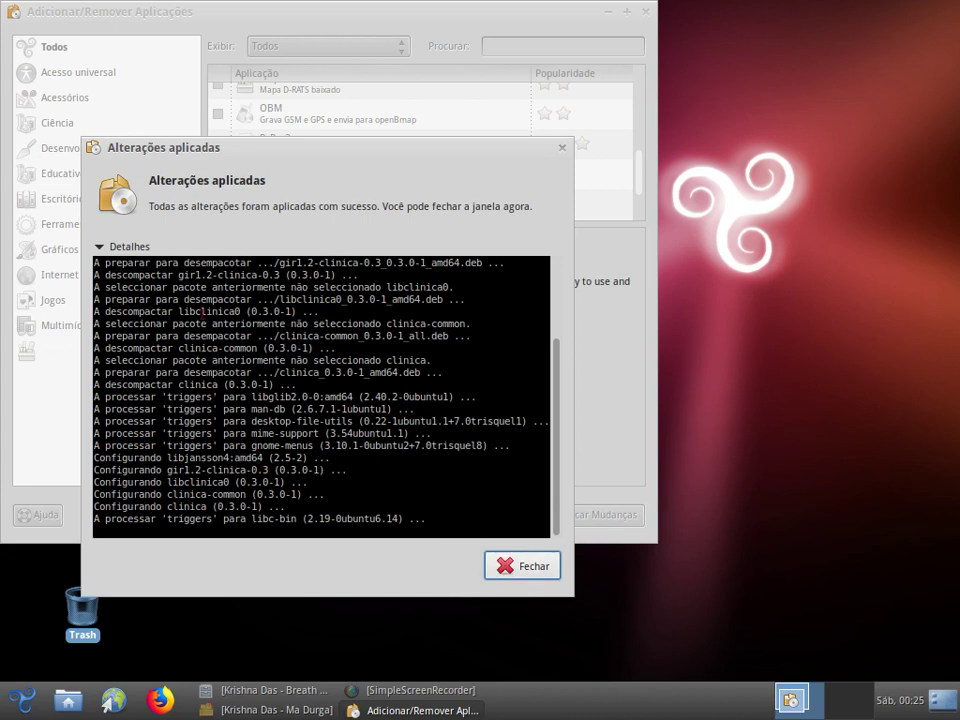
Collapse the installation details, dismiss the applied-changes dialog, and close Adicionar/Remover Aplicações.
left_click(99, 246)
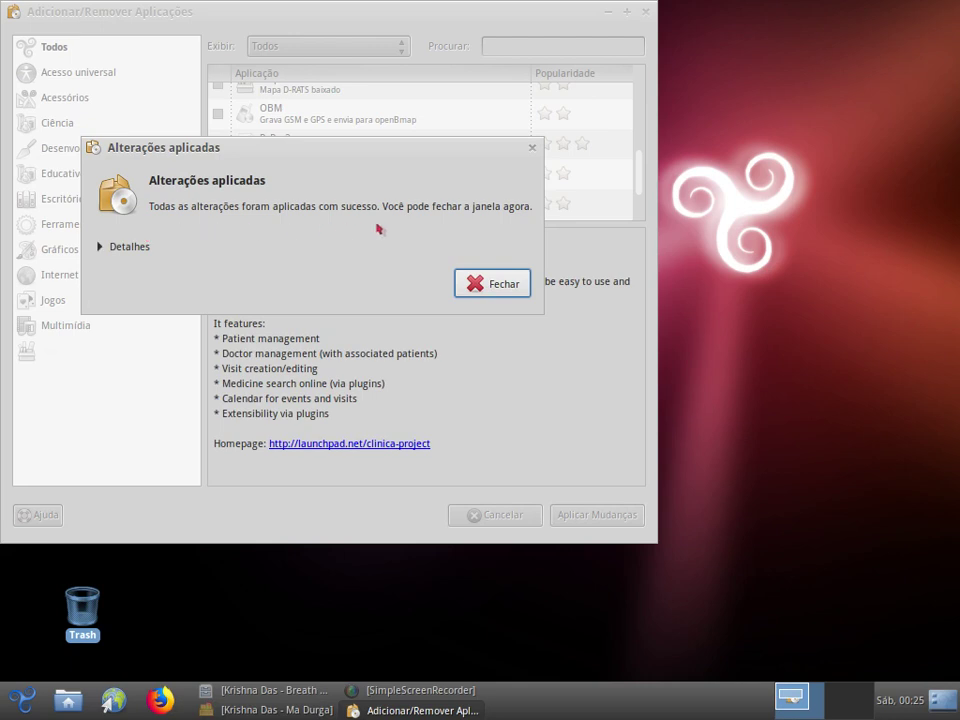
left_click(508, 287)
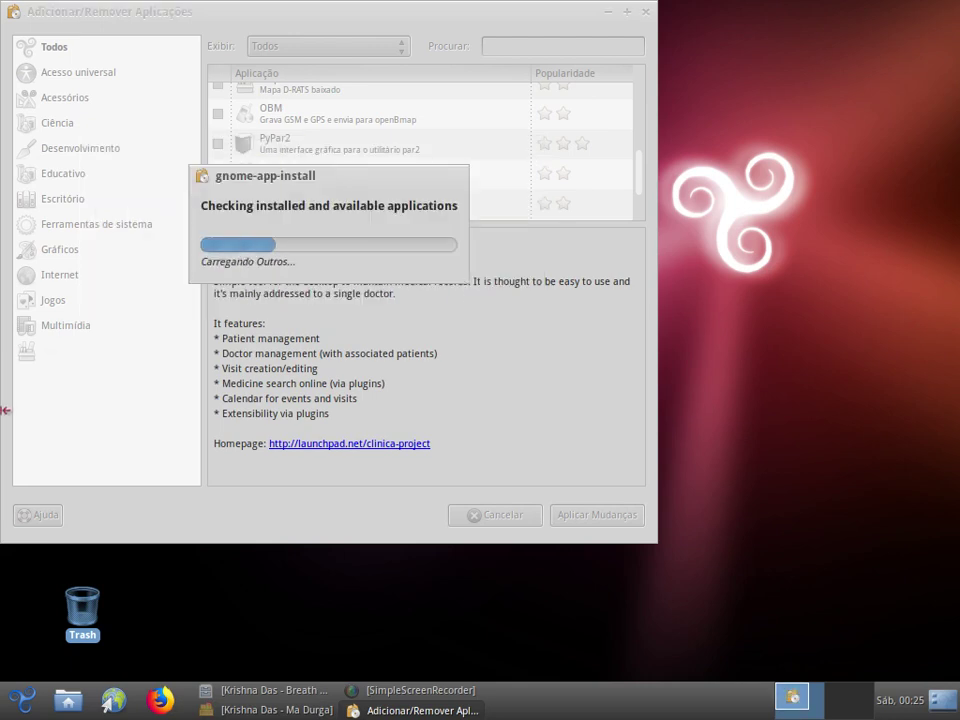
left_click(412, 364)
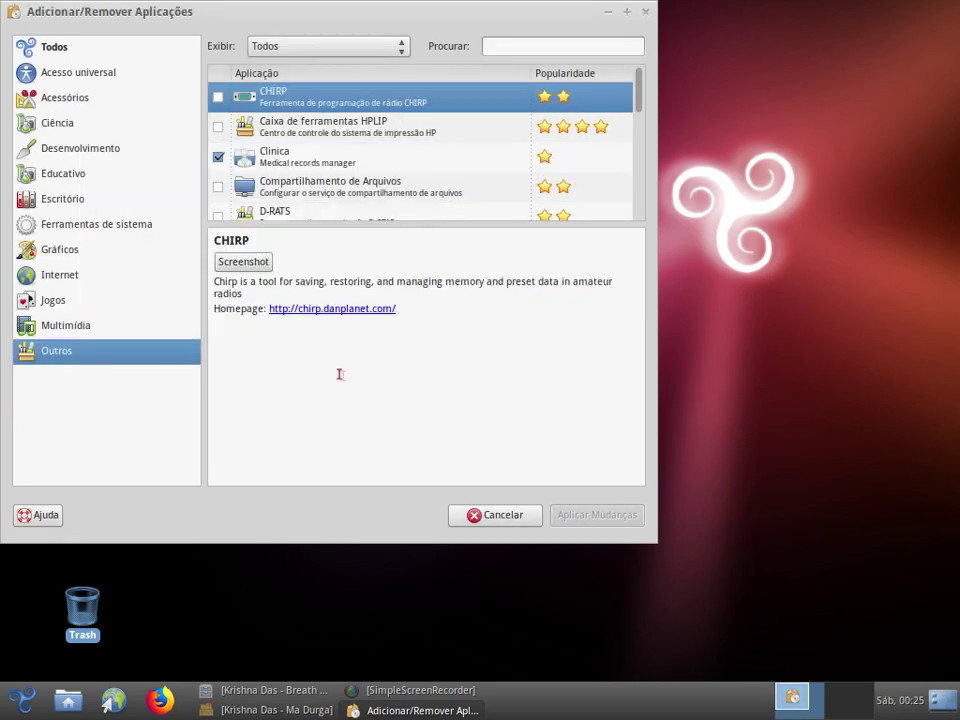
left_click(645, 11)
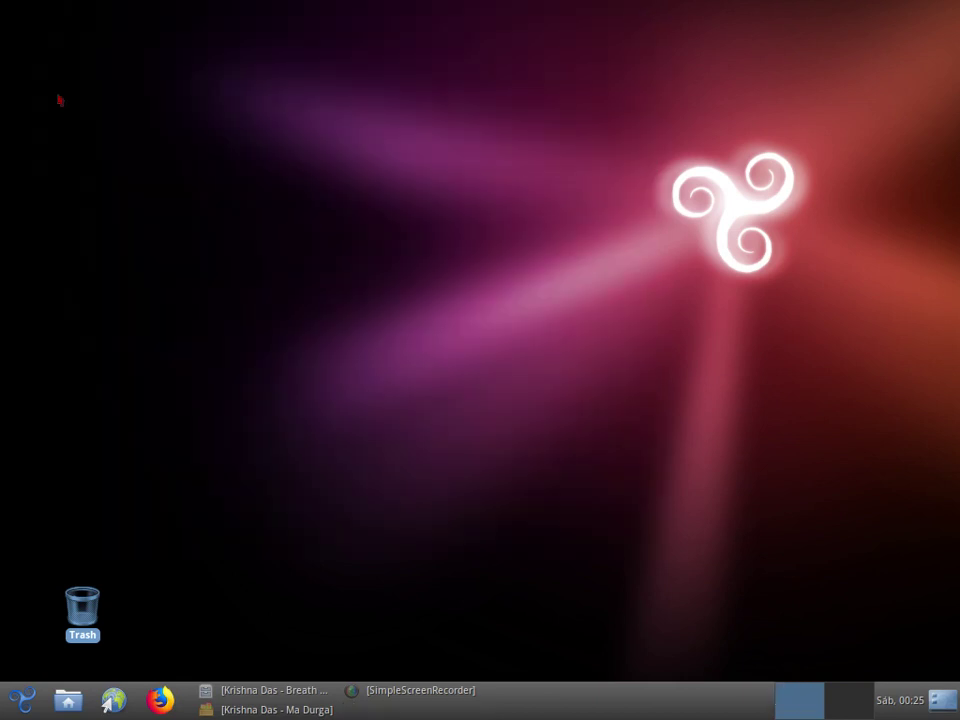
Launch the newly installed Clinica from the Outros category of the system's applications.
left_click(22, 700)
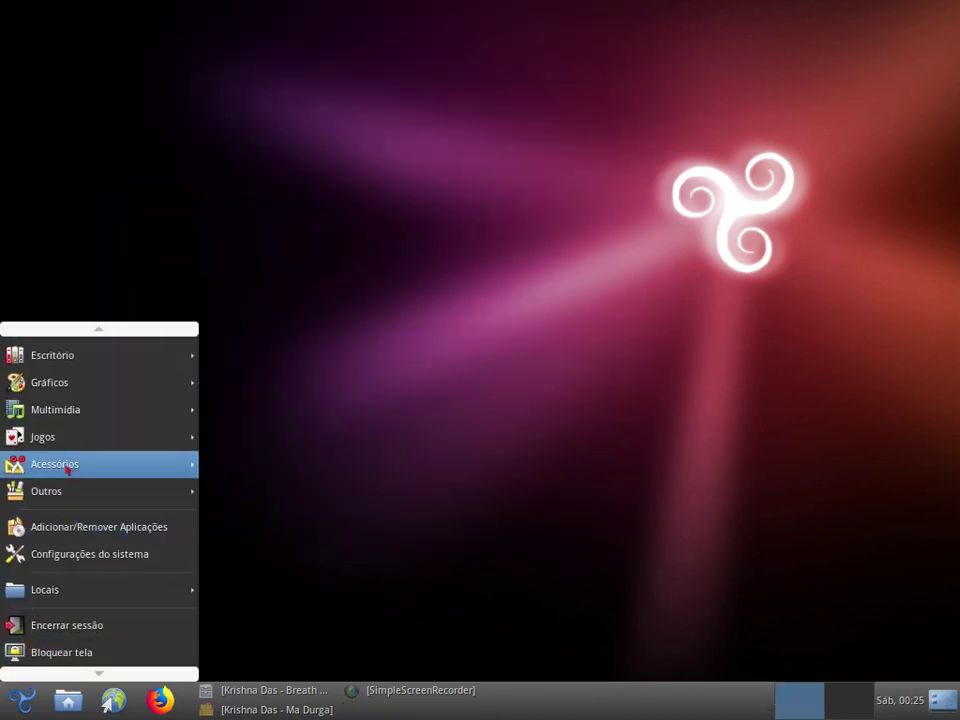
mouse_move(70, 468)
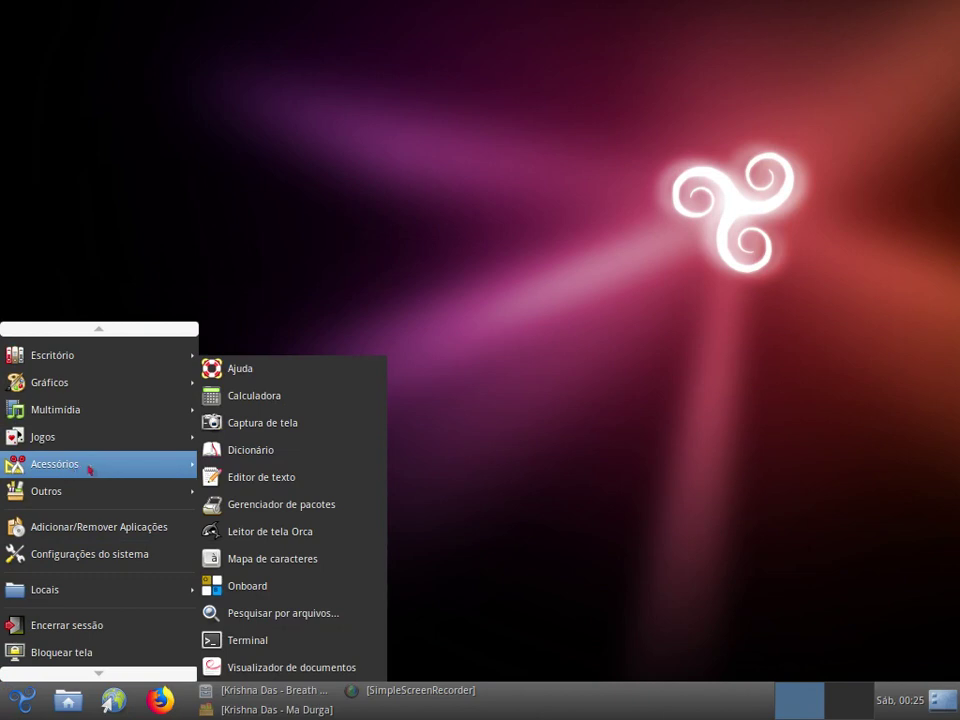
mouse_move(83, 384)
mouse_move(96, 495)
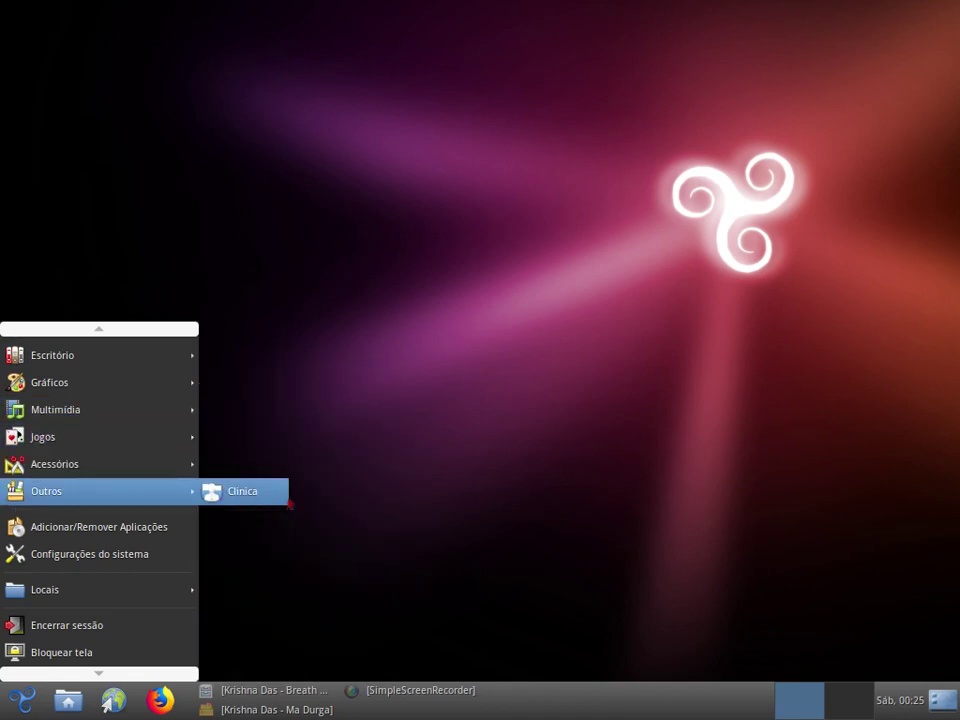
left_click(269, 502)
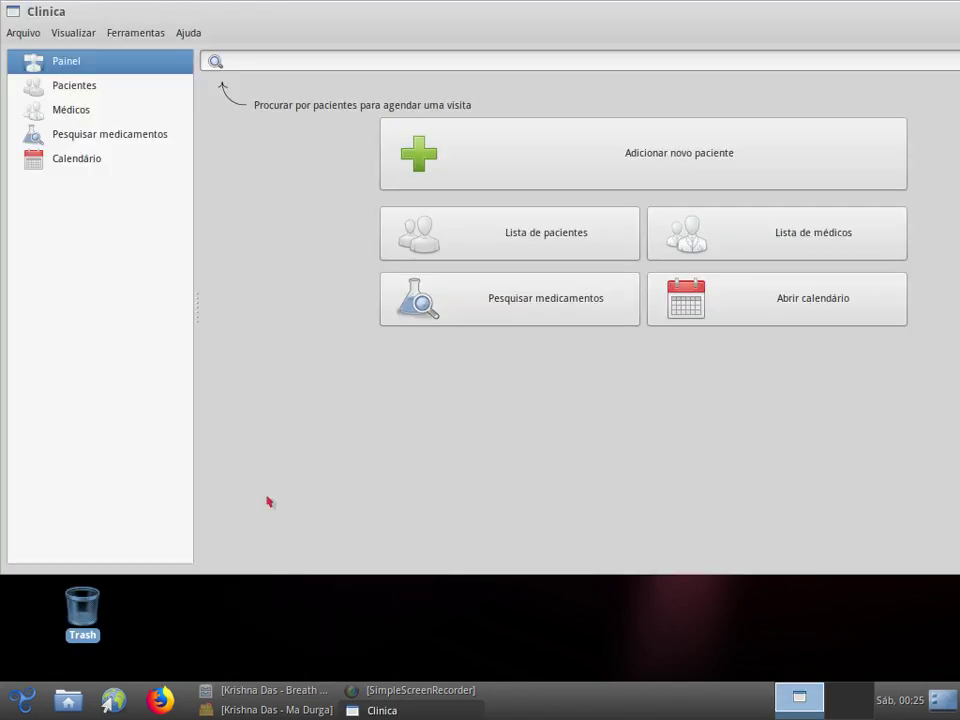
View Clinica's Pacientes, Médicos and Pesquisar medicamentos sections, and open its calendar and close it again.
left_click(68, 89)
left_click(56, 109)
left_click(58, 133)
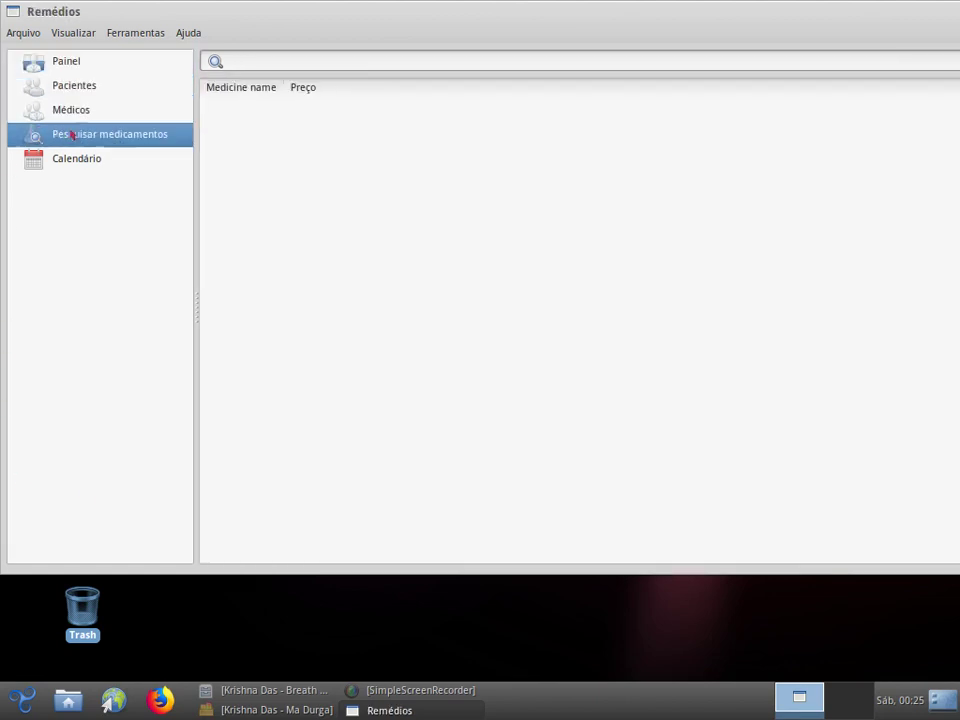
left_click(72, 158)
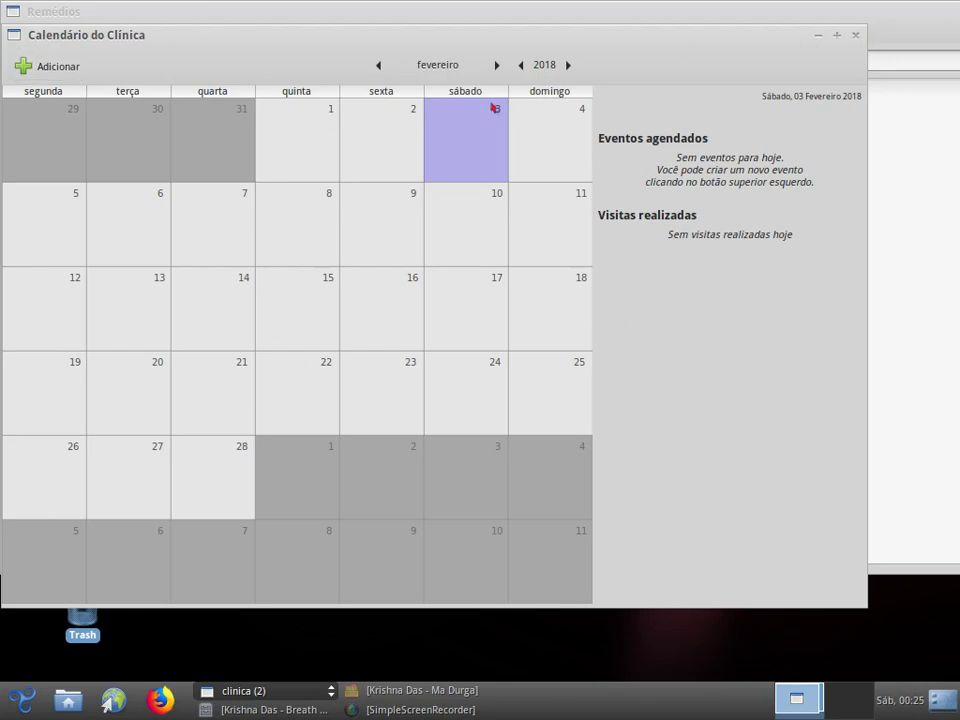
left_click(855, 36)
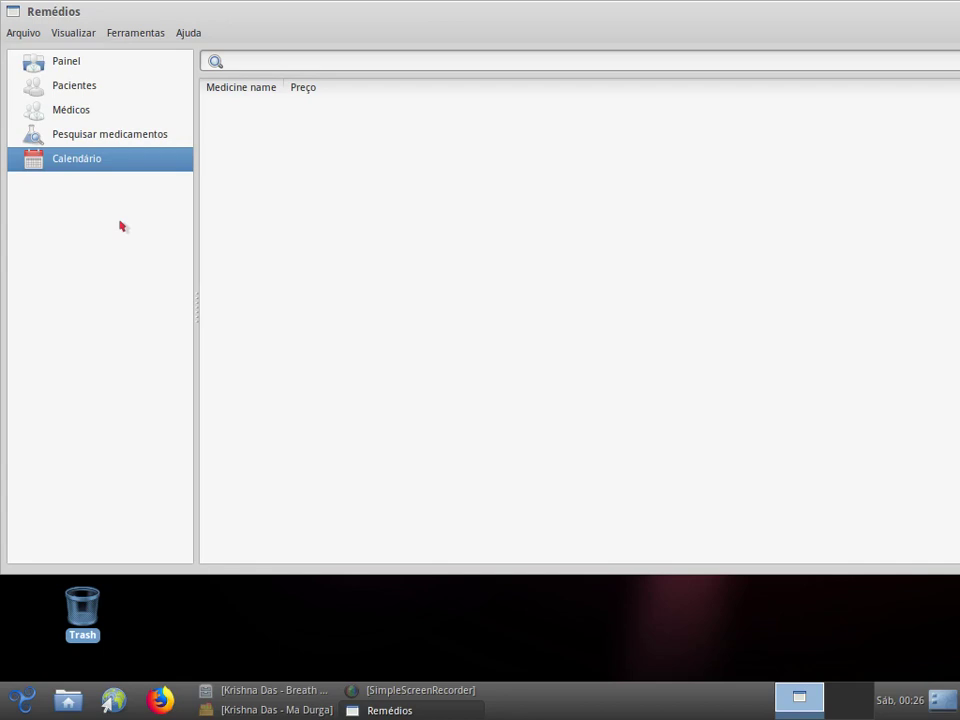
Look repeatedly through the Pesquisar medicamentos, Médicos, Pacientes and Painel sections, finishing on Painel.
left_click(90, 134)
left_click(86, 108)
left_click(82, 85)
left_click(60, 62)
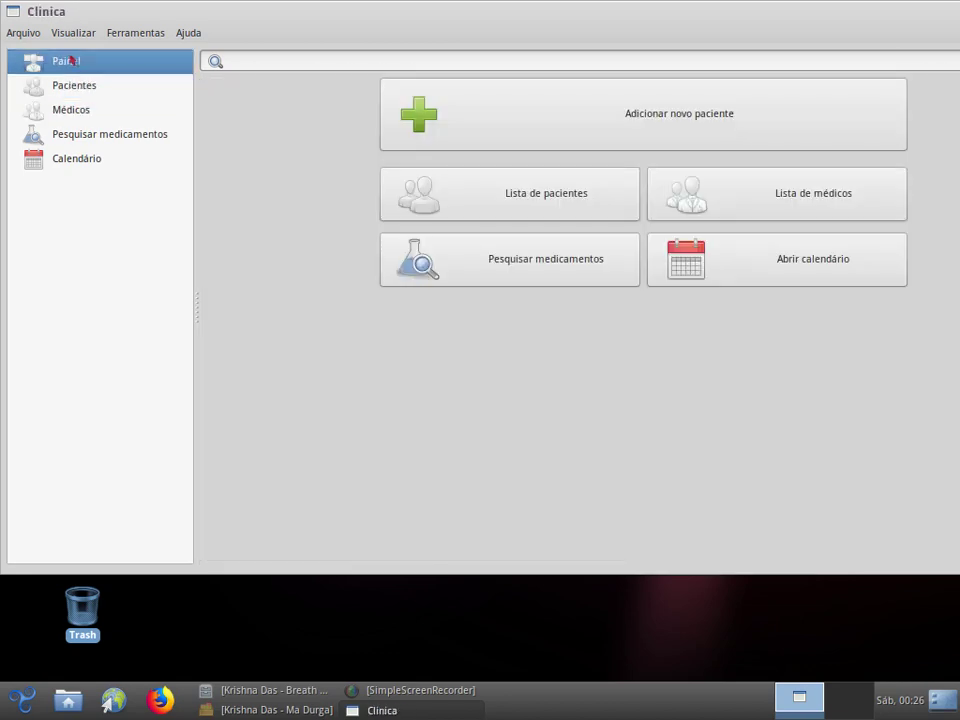
left_click(70, 84)
left_click(87, 114)
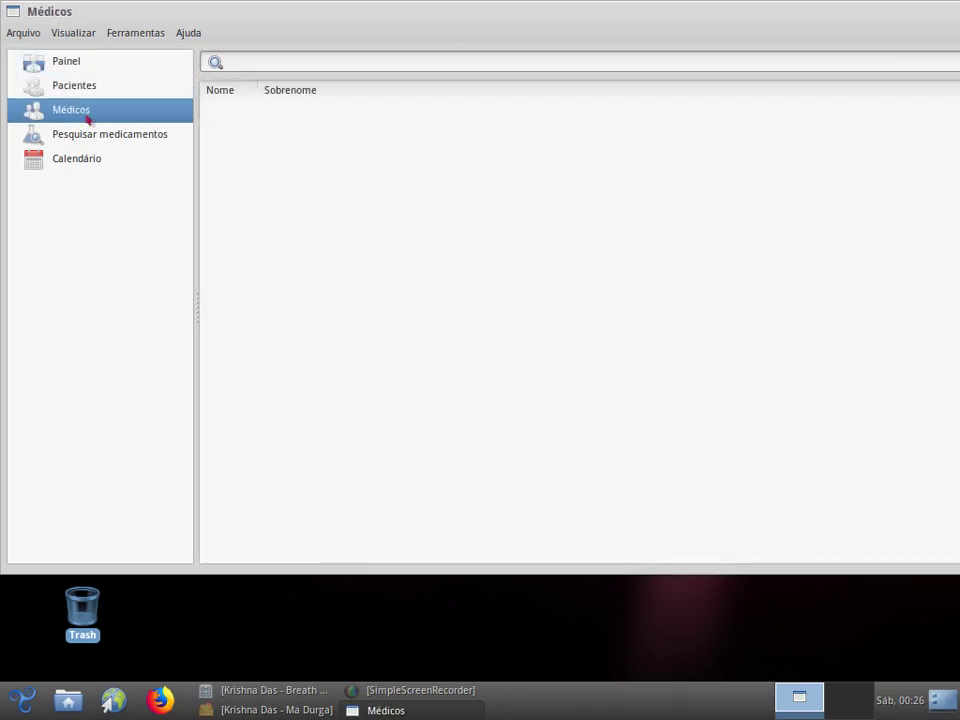
left_click(78, 86)
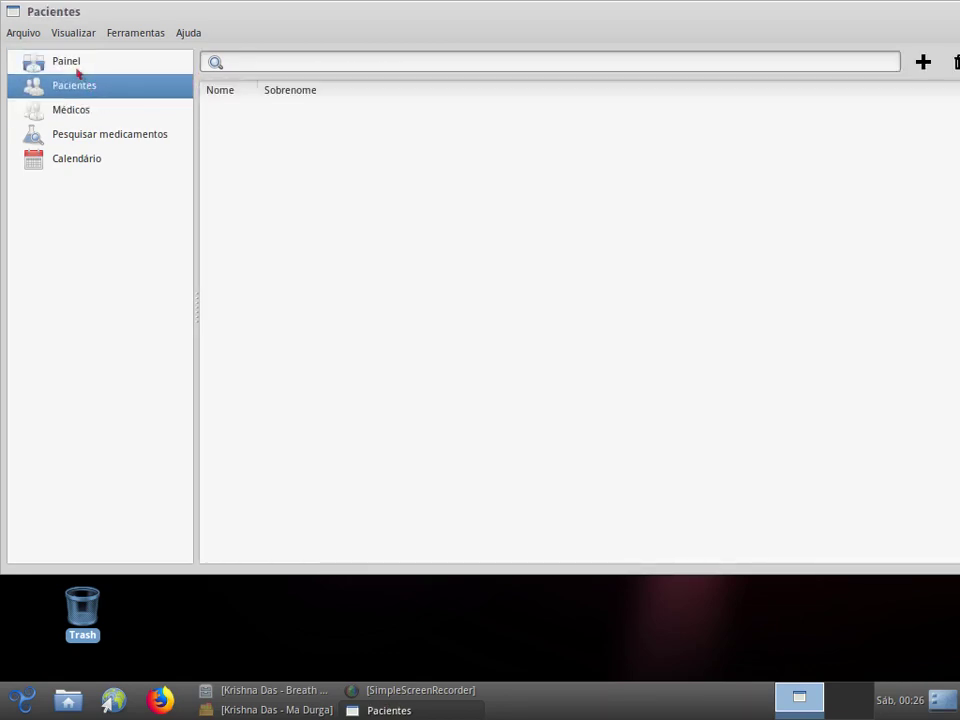
left_click(73, 63)
left_click(84, 90)
left_click(89, 113)
left_click(95, 136)
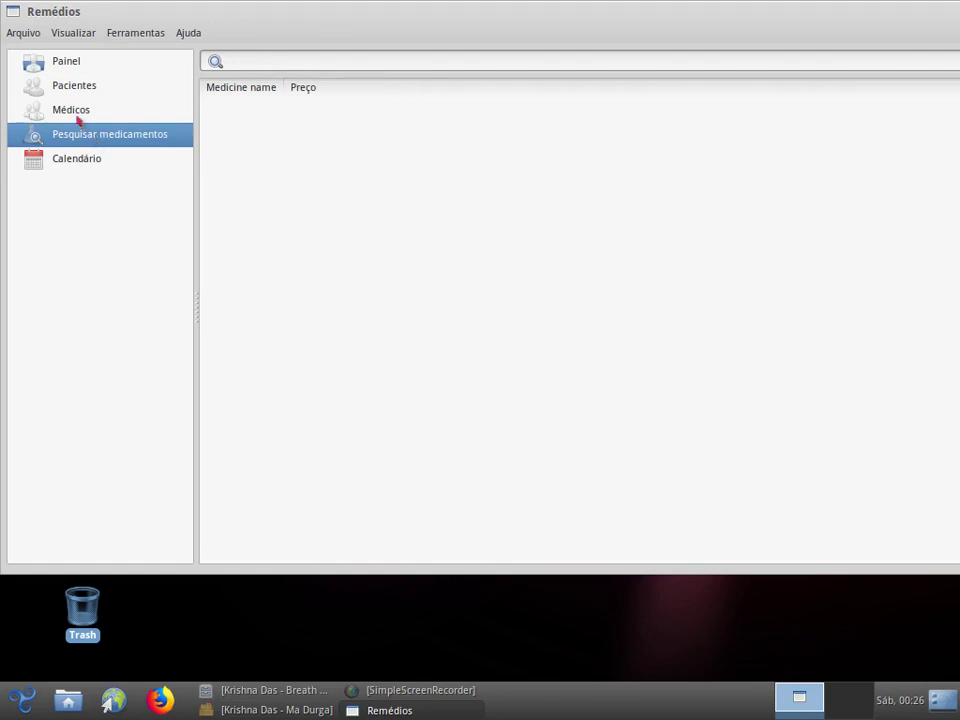
left_click(68, 107)
left_click(61, 82)
left_click(75, 63)
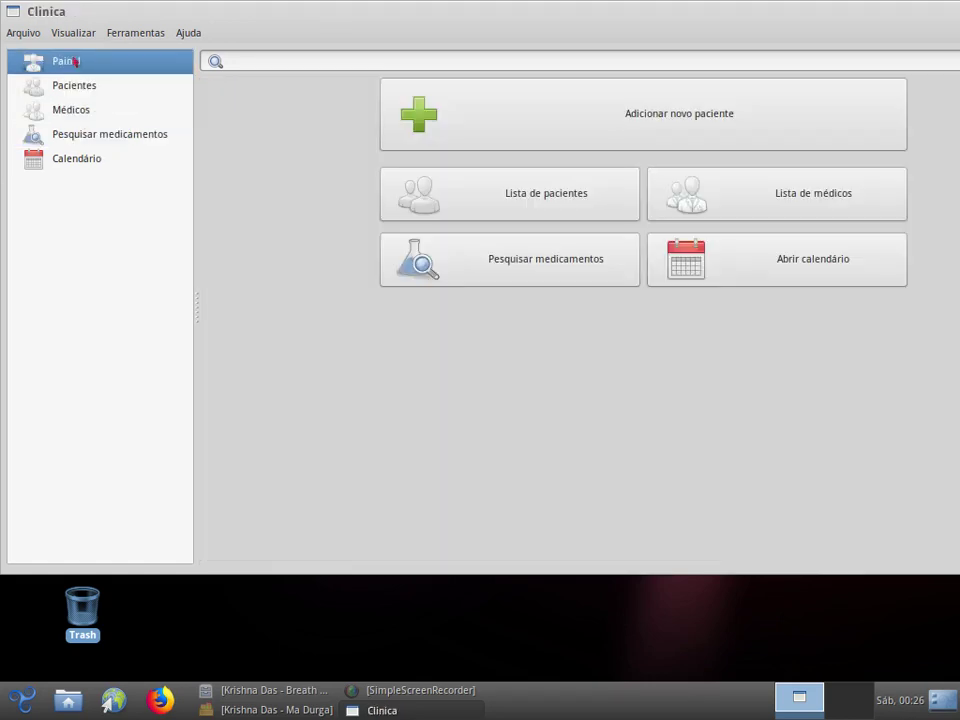
left_click(82, 129)
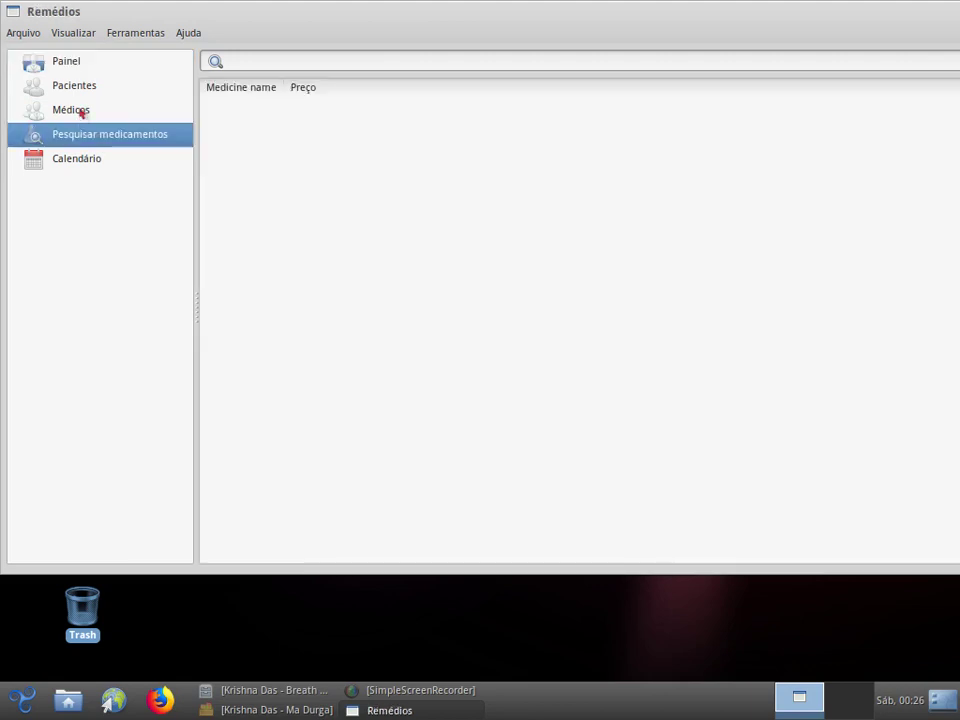
left_click(81, 110)
left_click(80, 87)
left_click(72, 62)
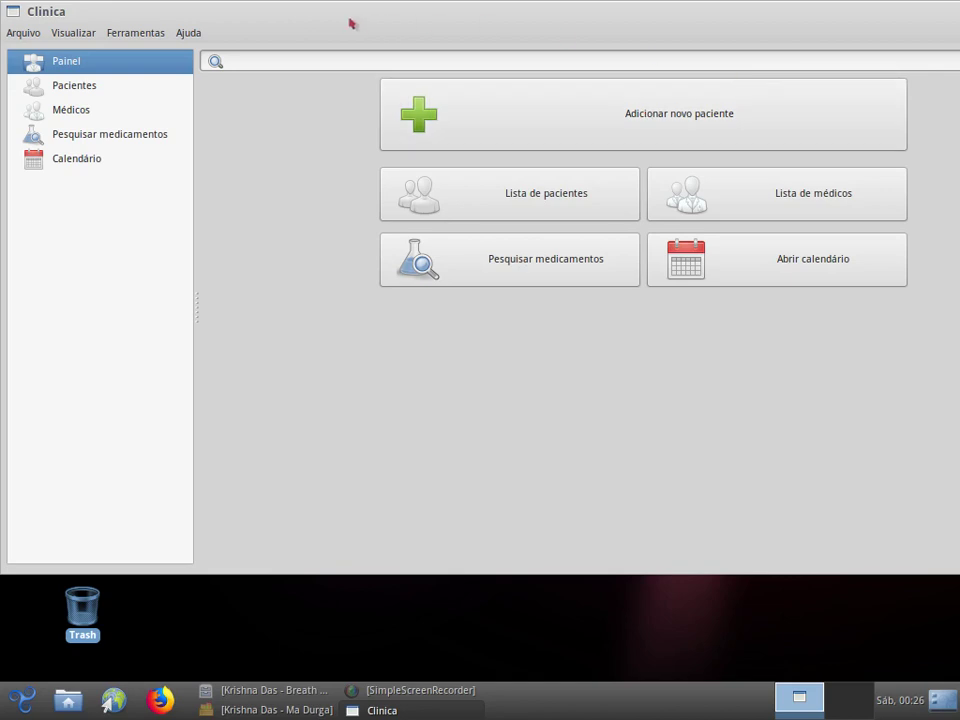
Move the Clinica window until its window controls are within the screen, and close it.
left_click_drag(357, 27, 327, 68)
left_click_drag(504, 75, 586, 59)
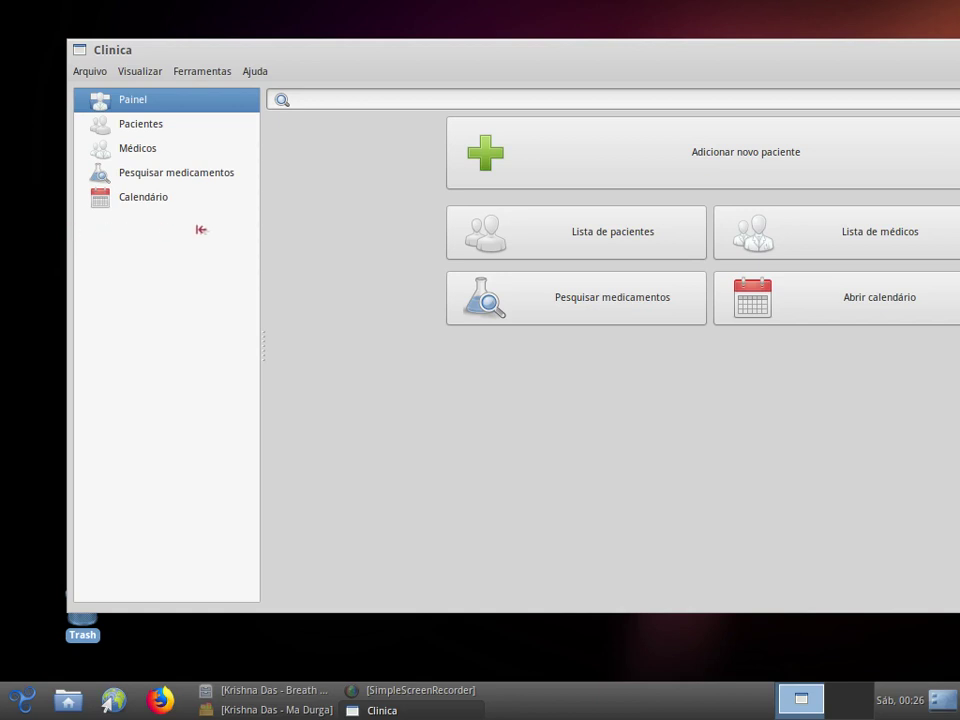
left_click_drag(675, 61, 425, 78)
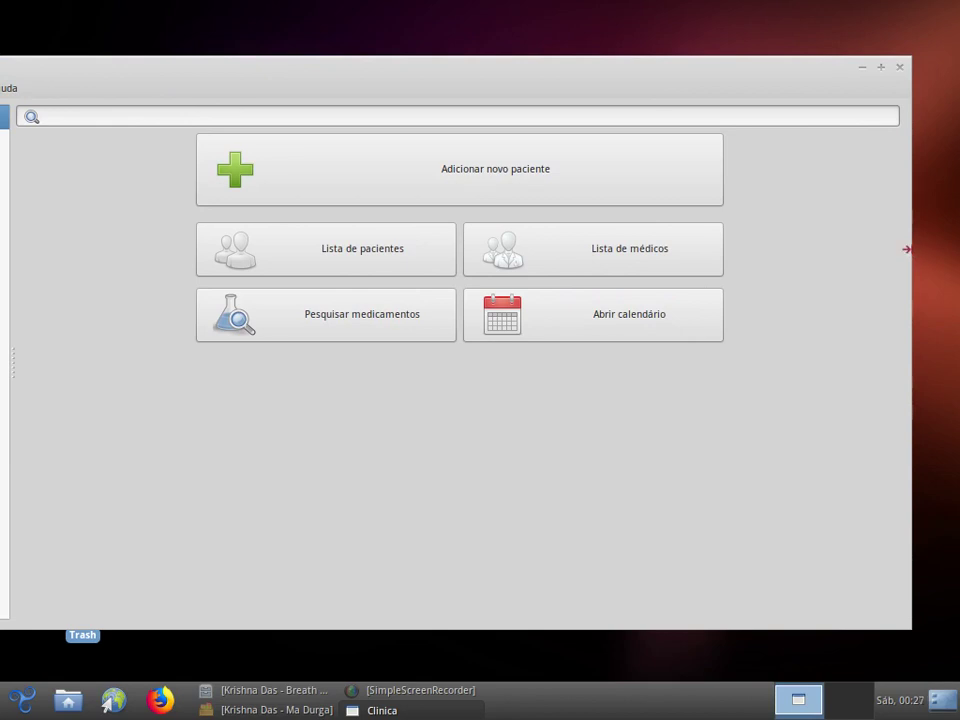
left_click_drag(808, 70, 864, 81)
left_click(945, 77)
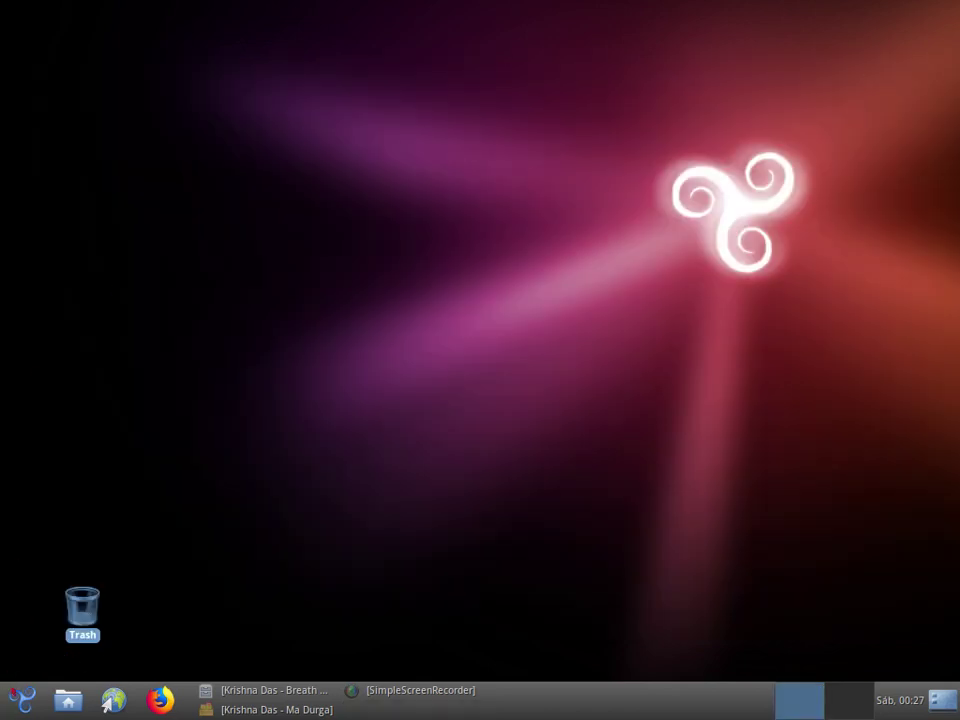
left_click(22, 700)
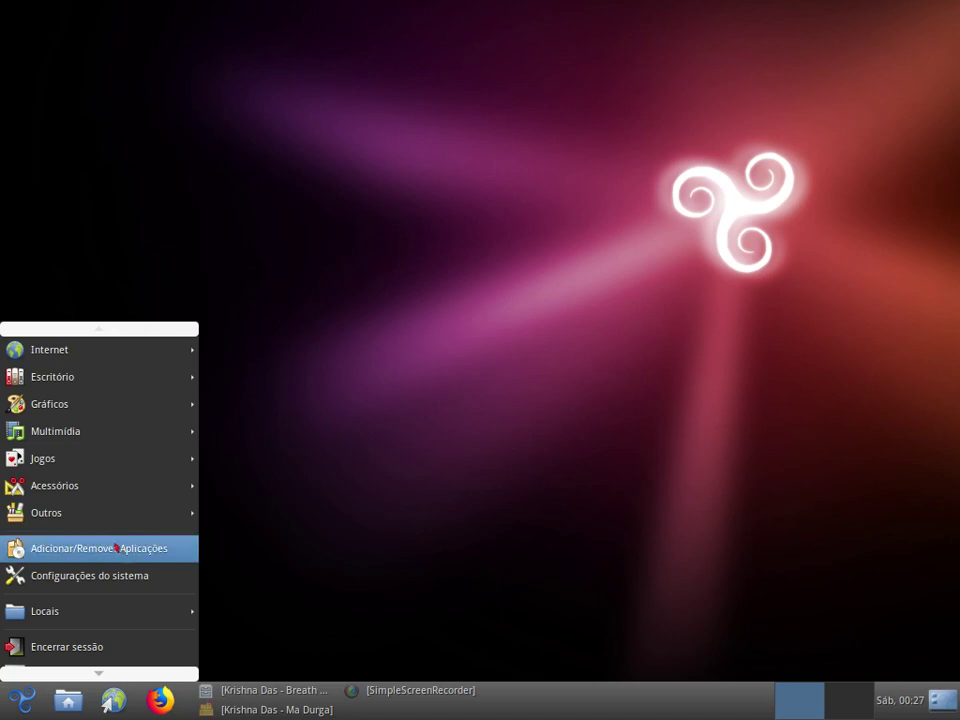
mouse_move(63, 487)
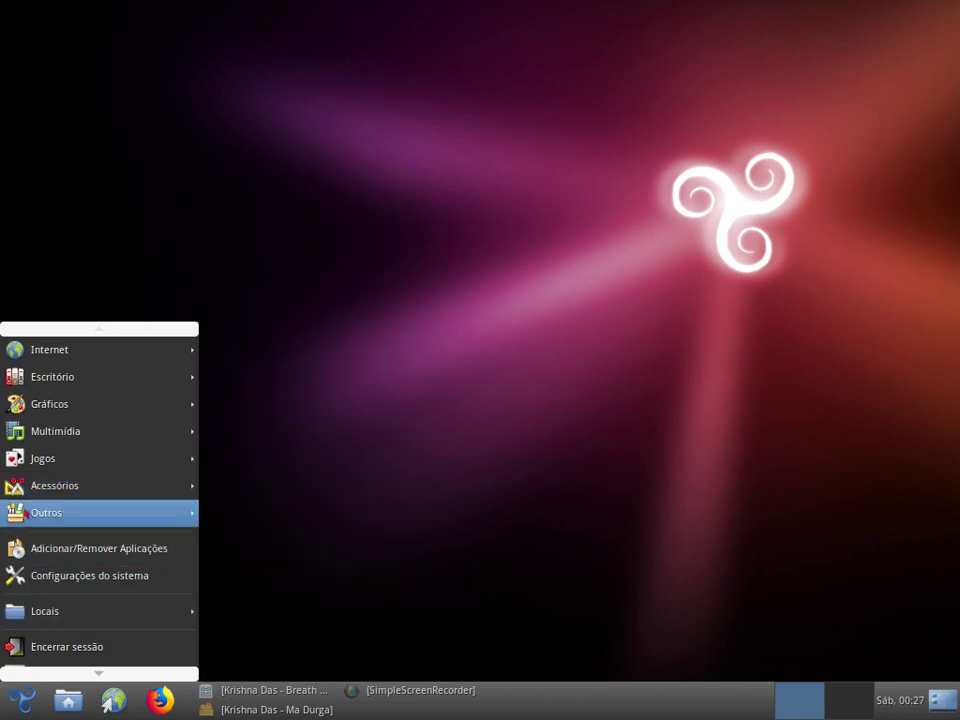
mouse_move(85, 515)
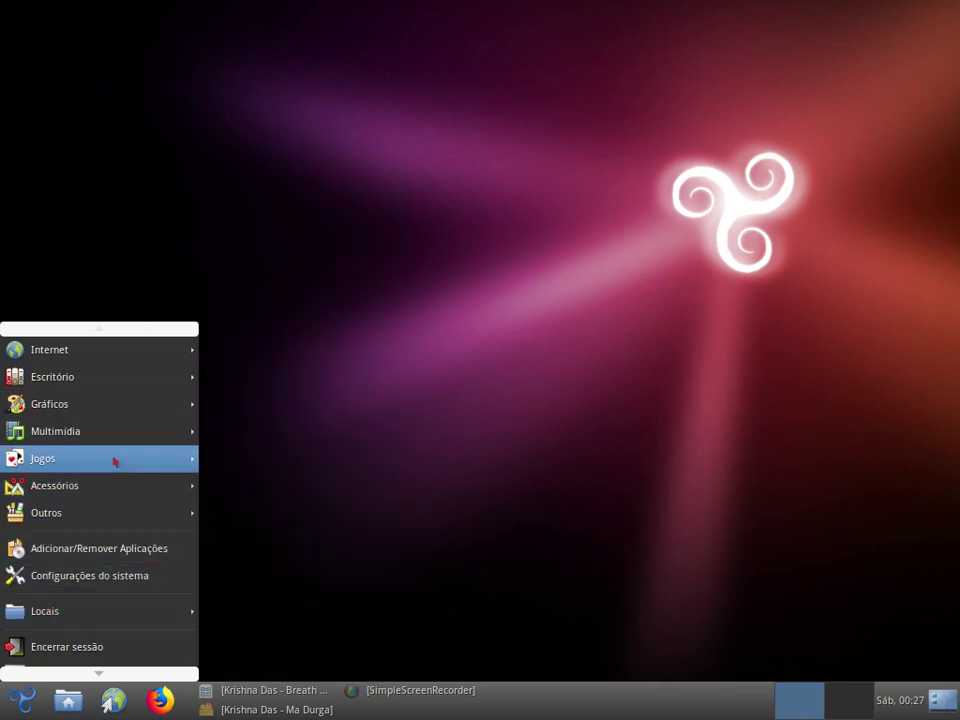
mouse_move(104, 373)
scroll(100, 611, "down", 1)
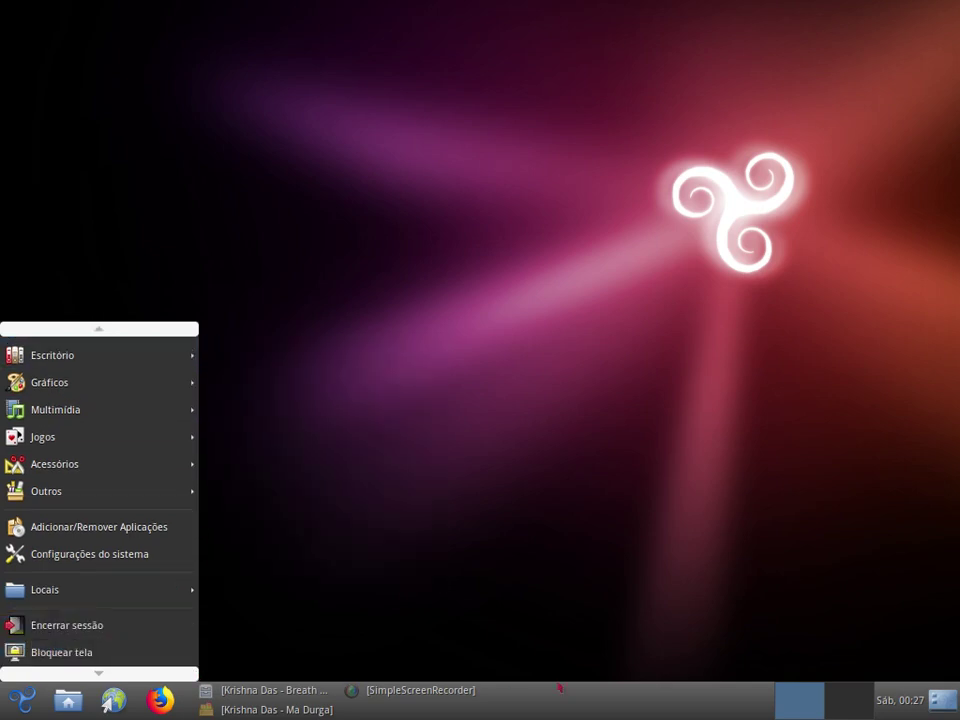
left_click(398, 427)
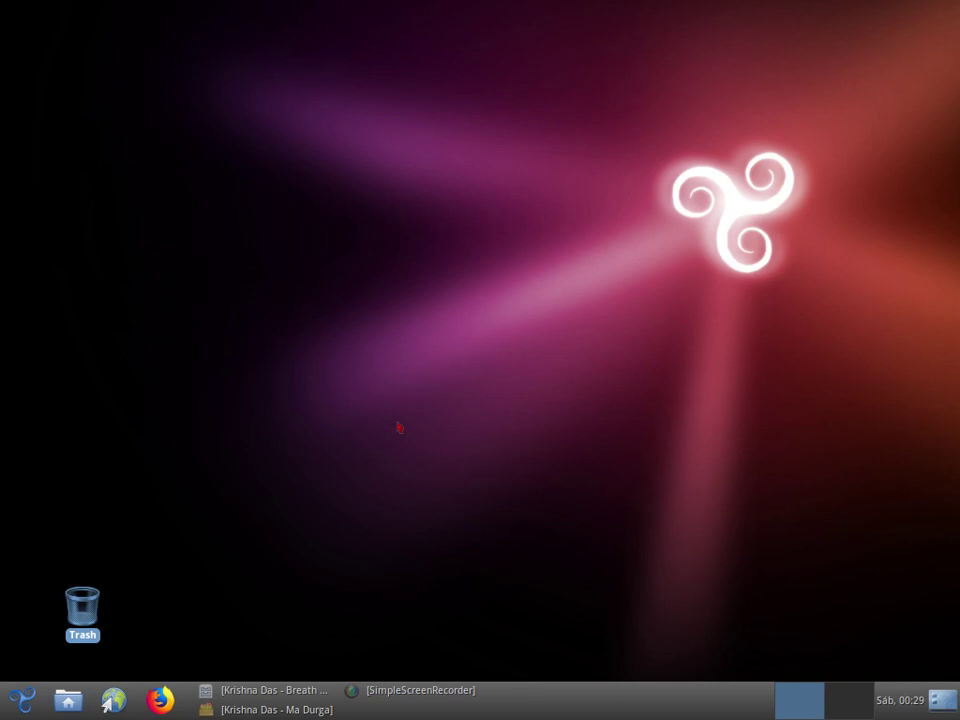
Switch to the minimized SimpleScreenRecorder window.
left_click(435, 690)
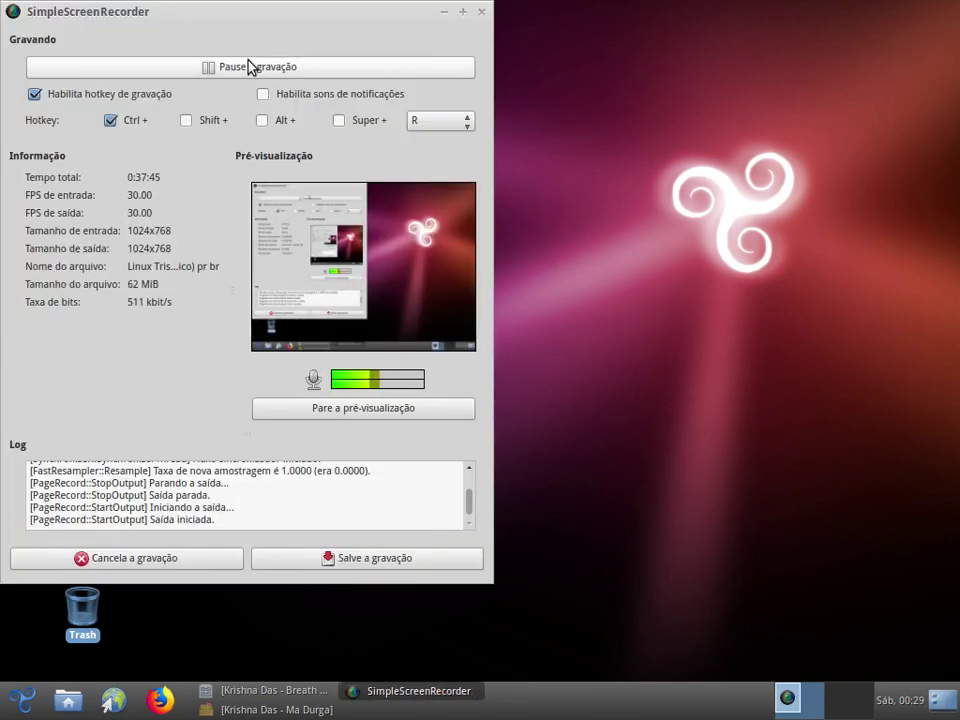